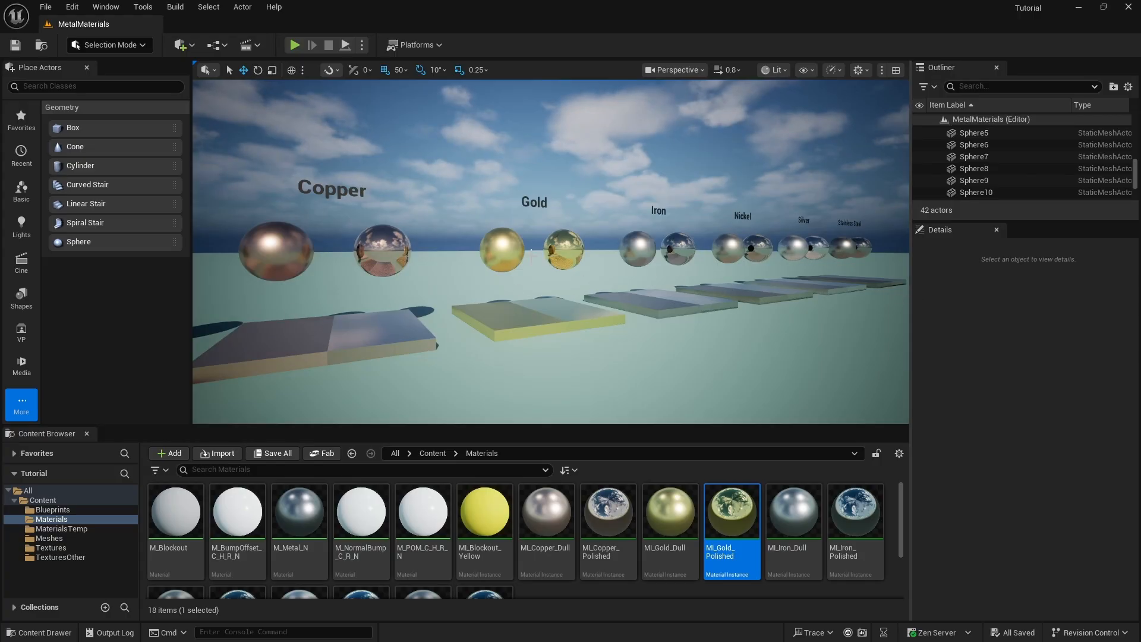
Step: Look over the metal sample spheres in the level, from copper and gold back to the untextured aluminum pair
right_drag(519, 255, 411, 259)
key(w)
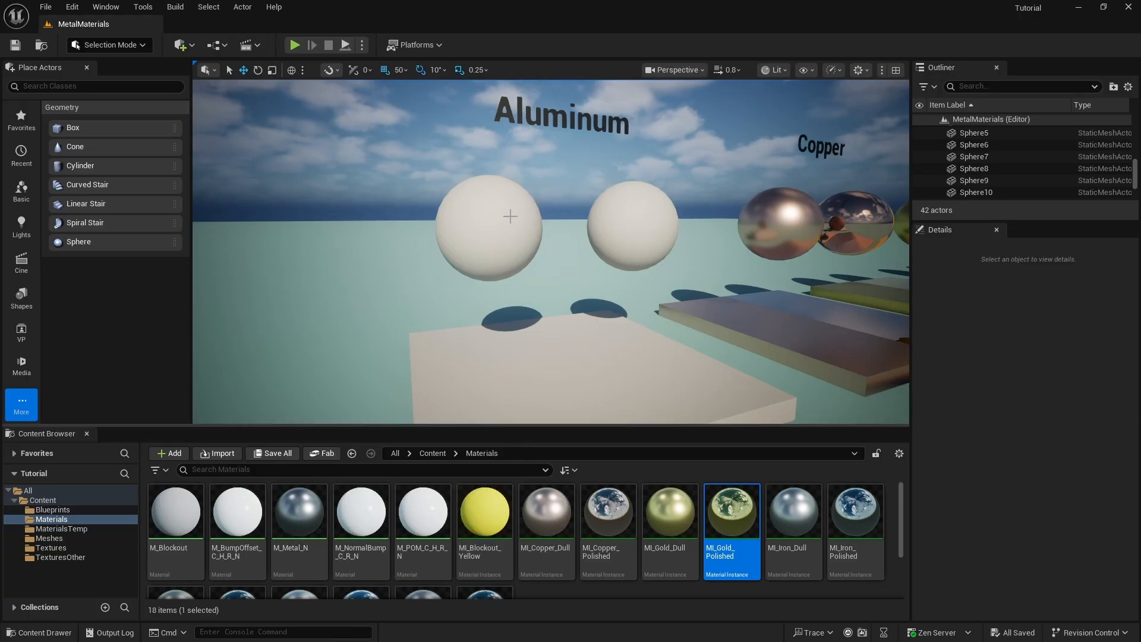
right_drag(510, 216, 615, 249)
key(s)
key(w)
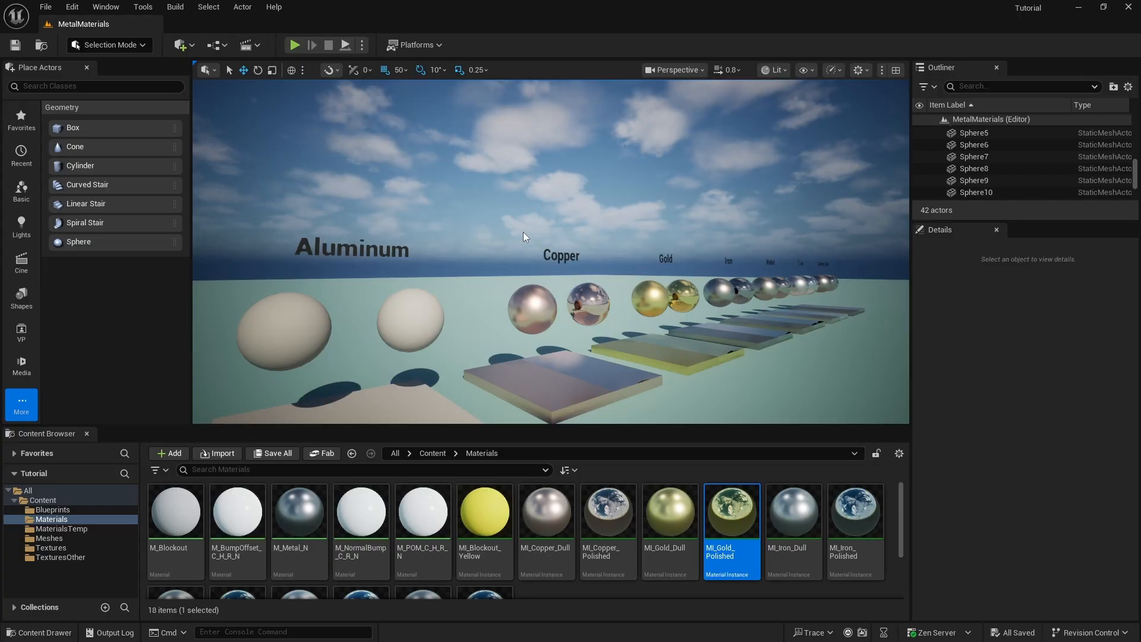
mouse_move(523, 232)
right_down()
mouse_move(496, 233)
mouse_move(512, 244)
right_up()
key(w)
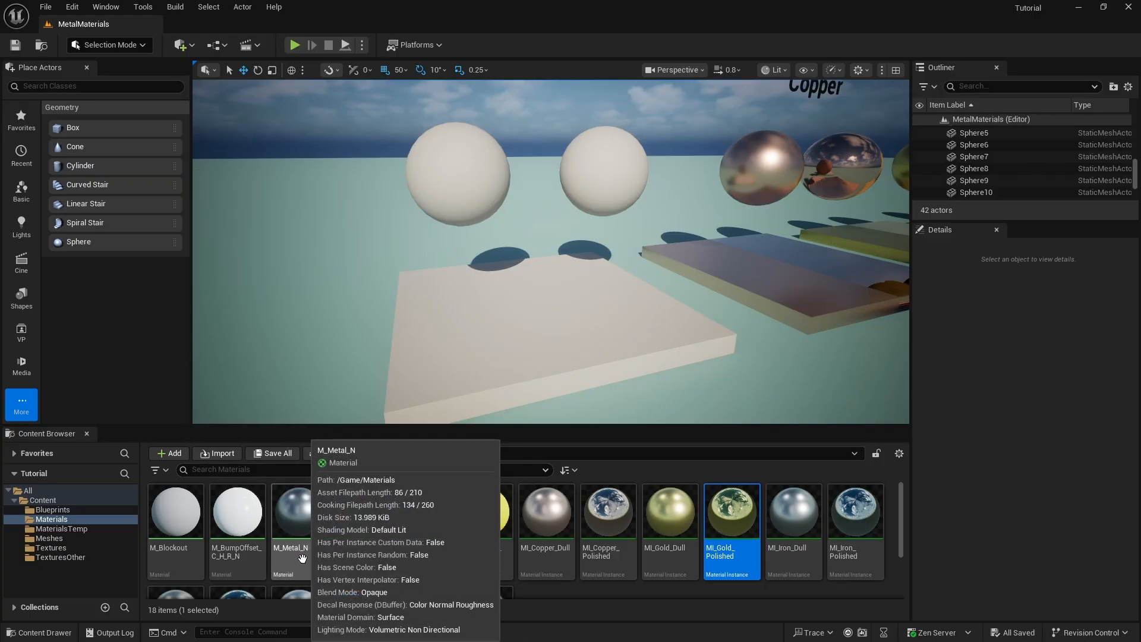
scroll(511, 523, down, 1)
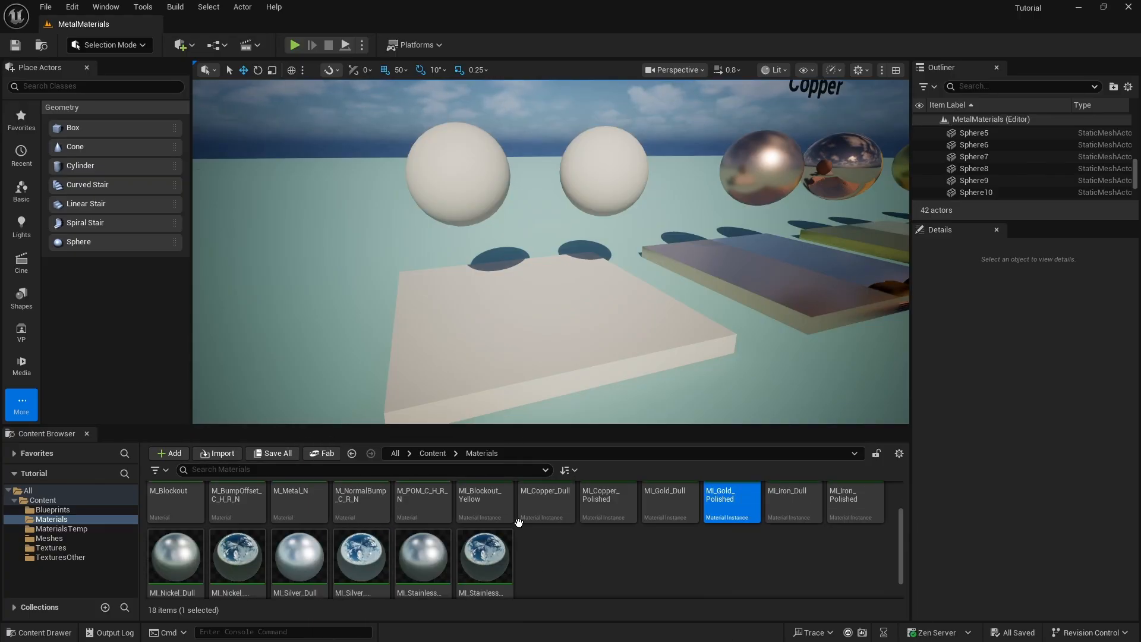
right_click(571, 563)
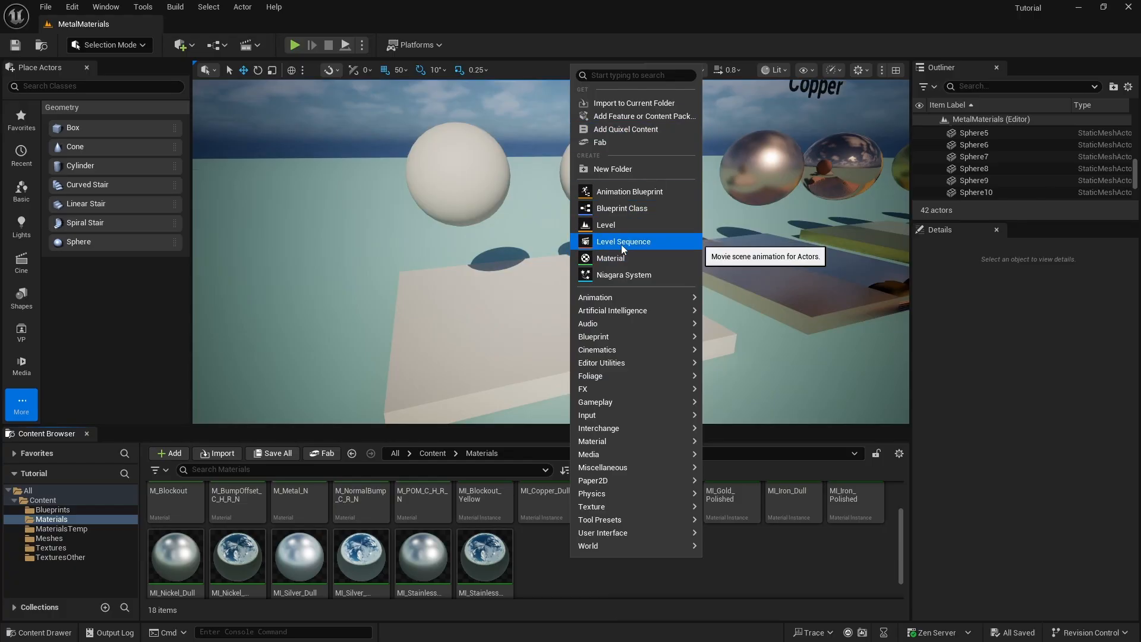
key(Escape)
scroll(323, 522, up, 1)
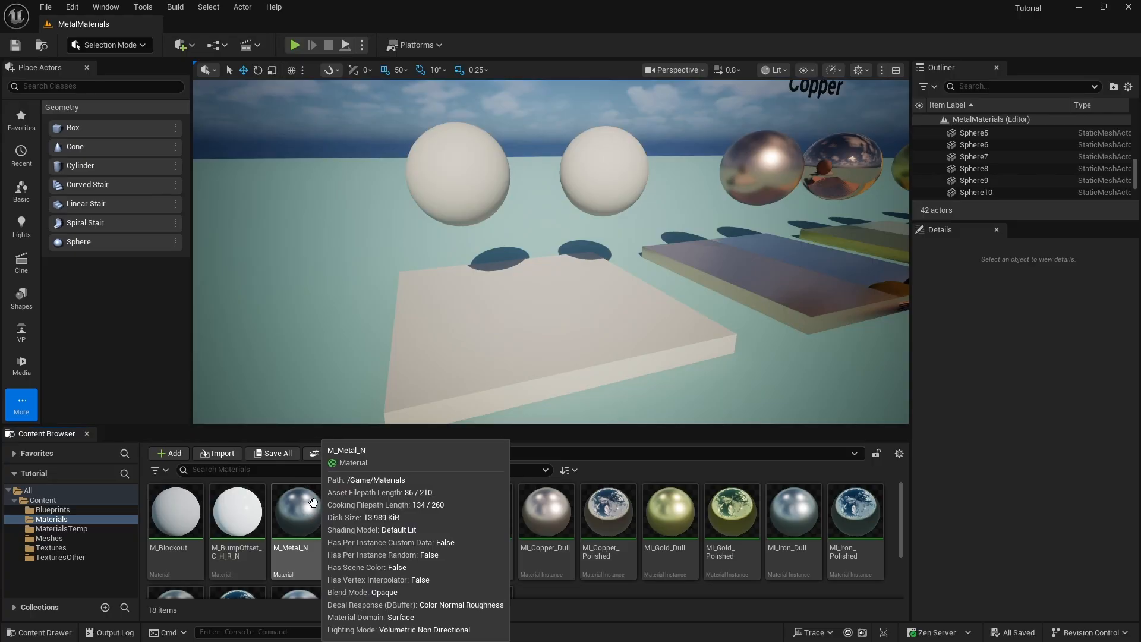
Step: Open the M_Metal_N material for editing in a maximized window and bring its parameter nodes into view
double_click(302, 511)
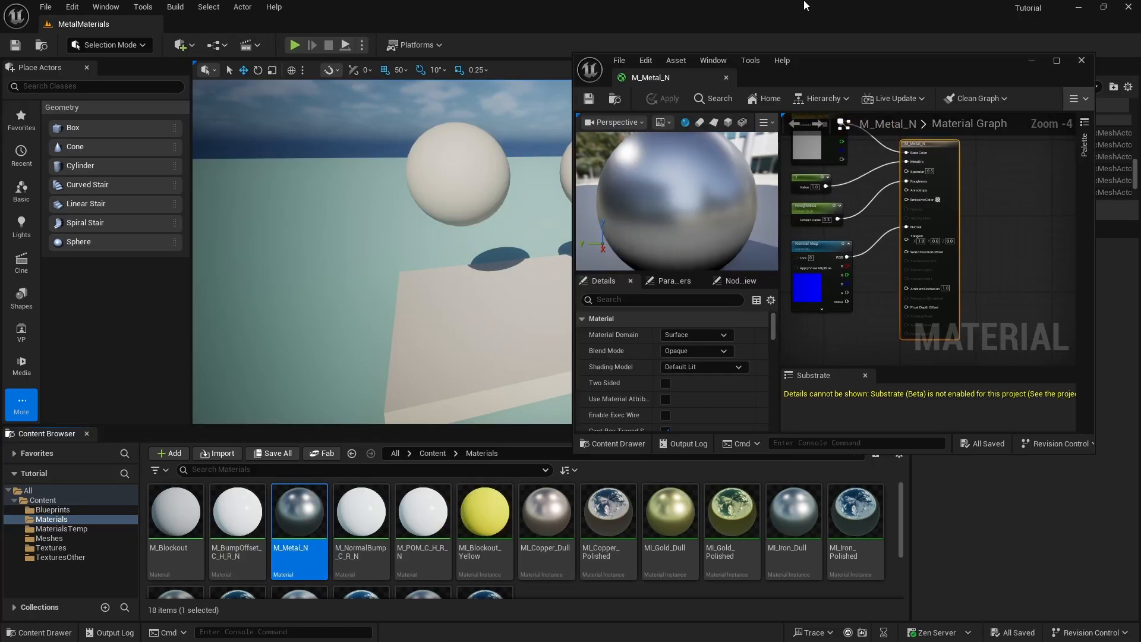
click(1056, 60)
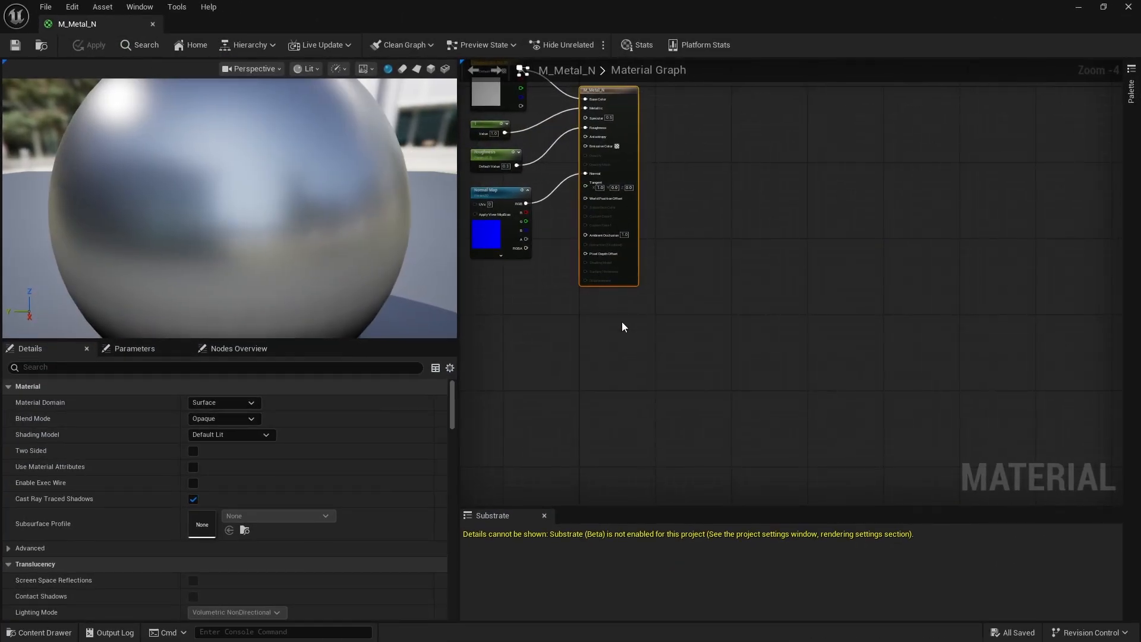
scroll(571, 244, down, 1)
scroll(571, 245, up, 5)
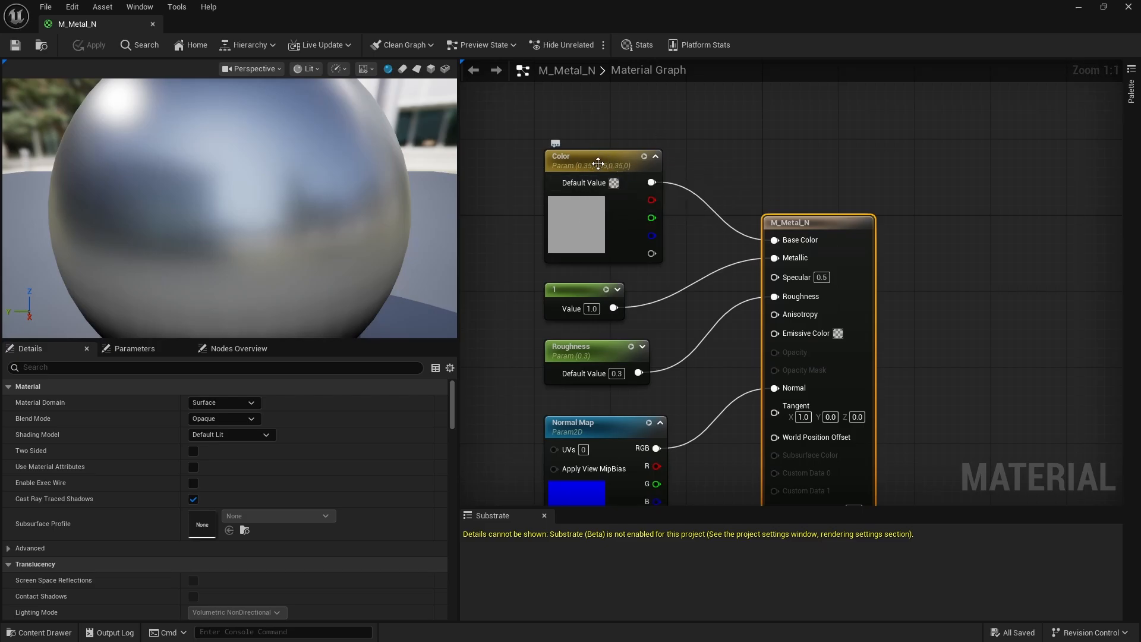
Step: Place a trial Constant4Vector node above the M_Metal_N output node and delete it
click(750, 132)
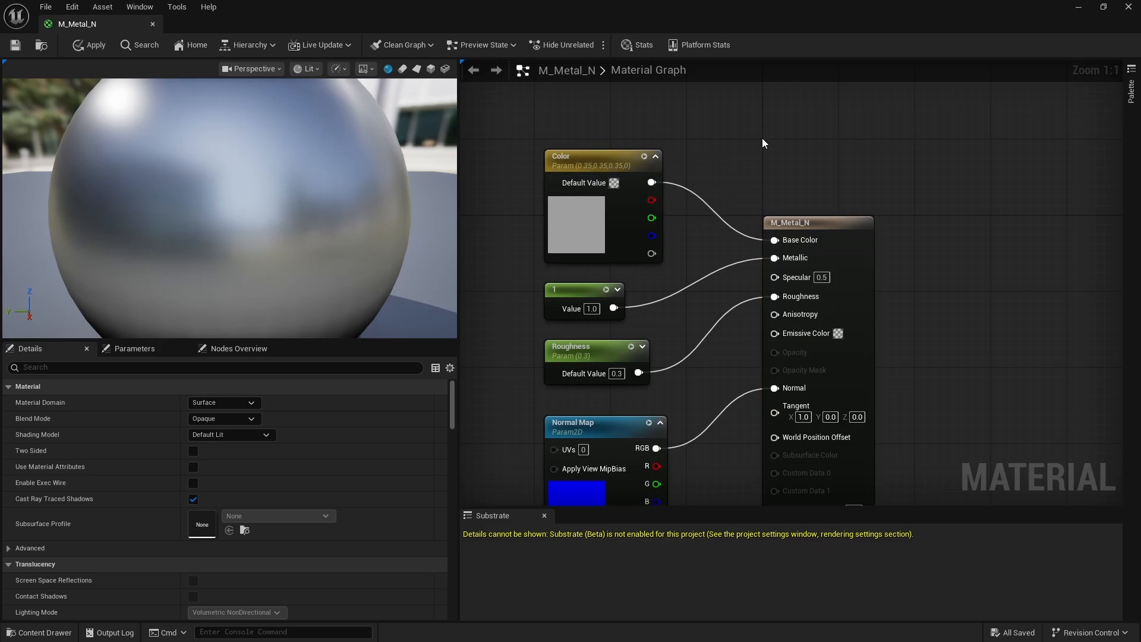
click(752, 120)
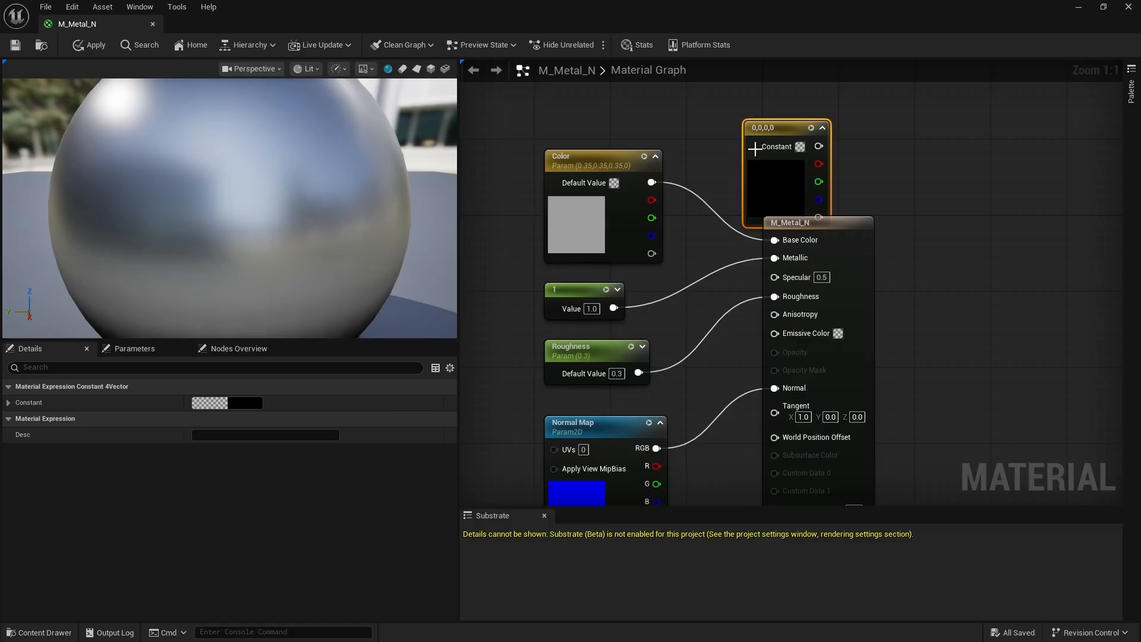
drag(783, 131, 764, 111)
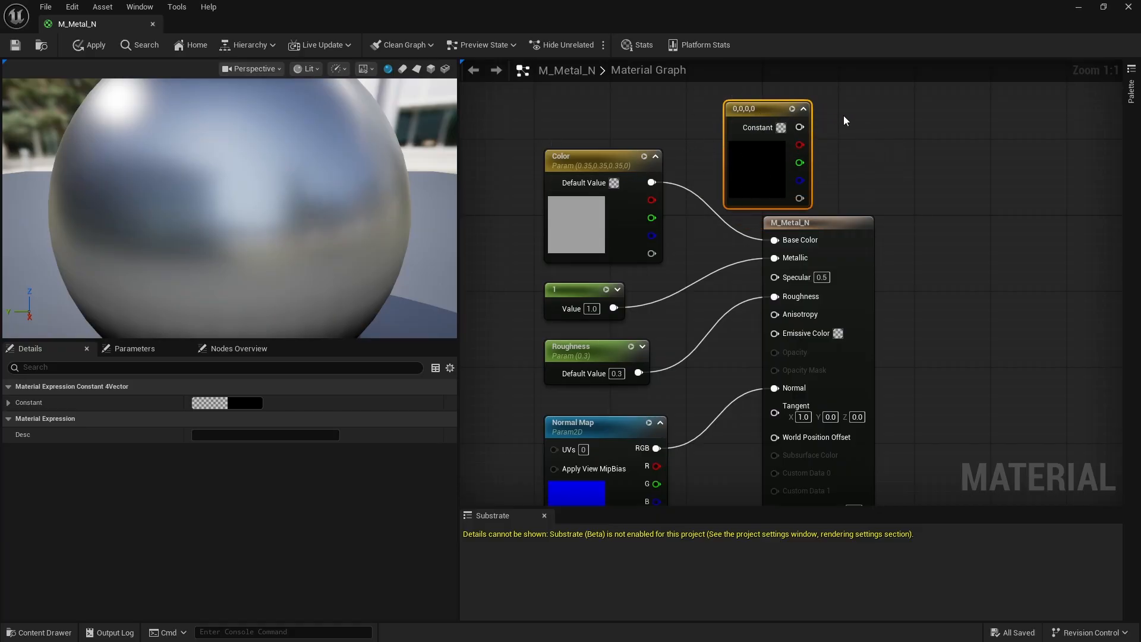
key(Delete)
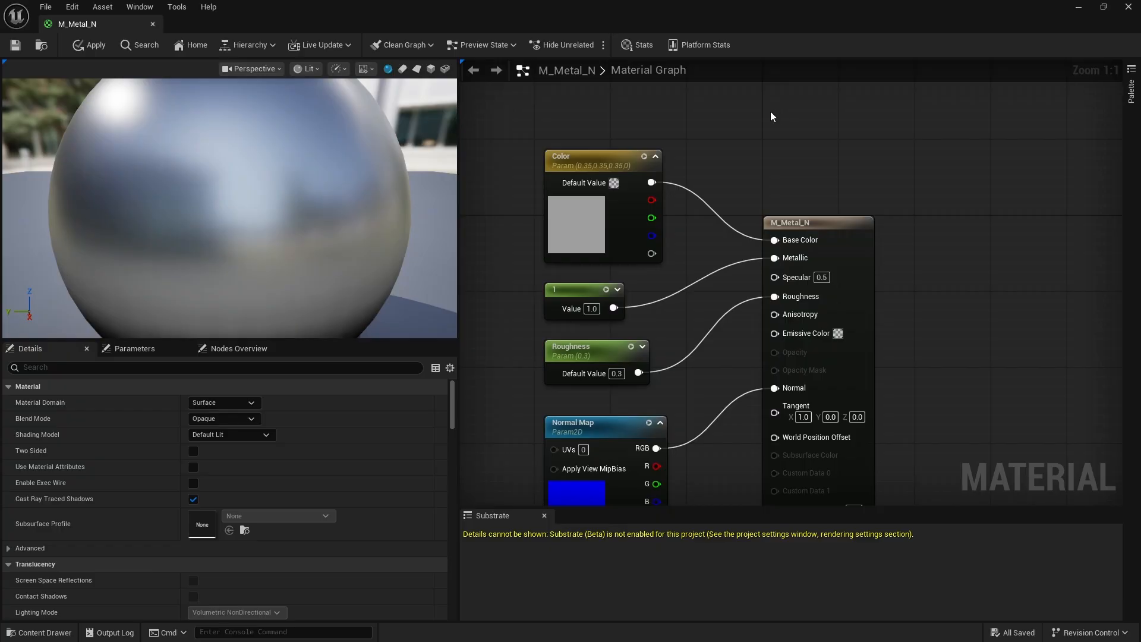
Step: Set the alpha of the Color parameter's default value to 1
double_click(604, 160)
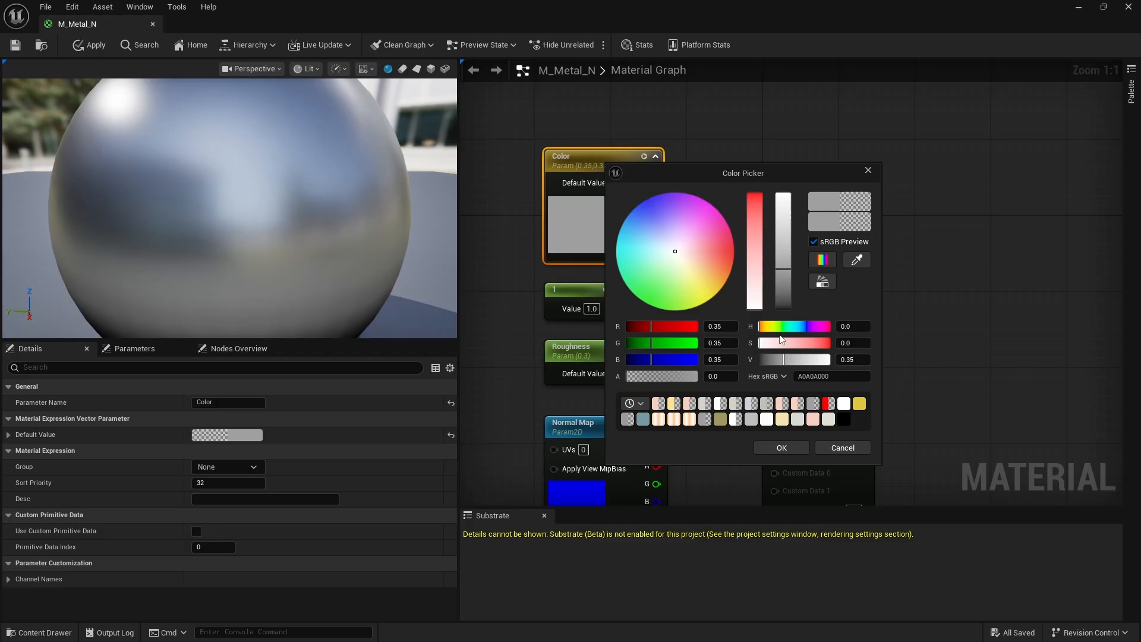
click(725, 376)
text(1)
key(Return)
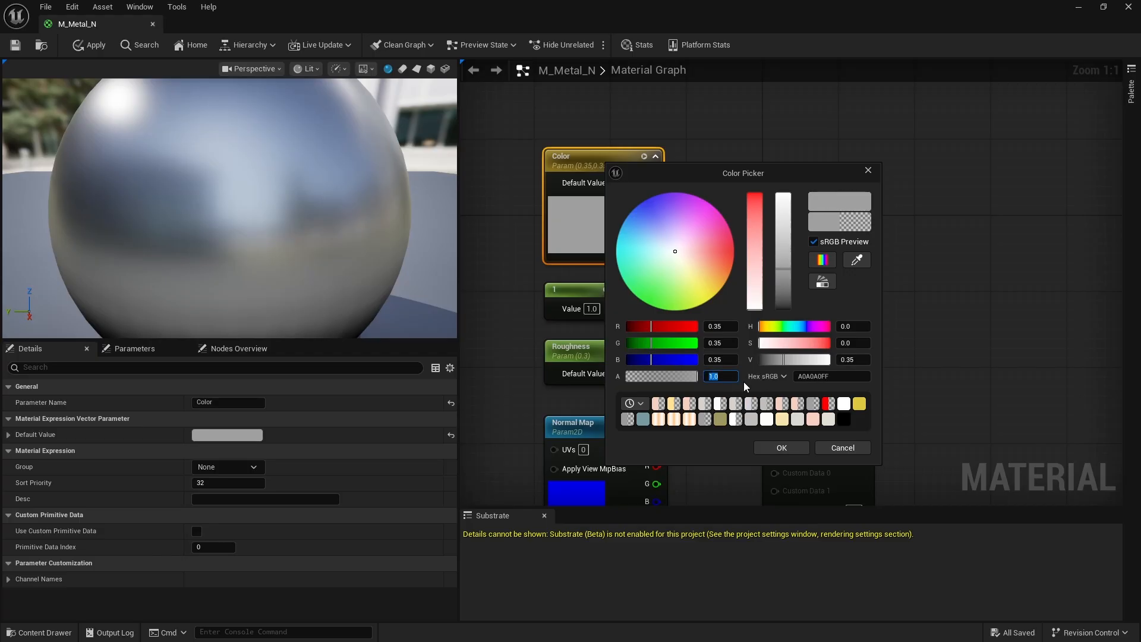
click(799, 450)
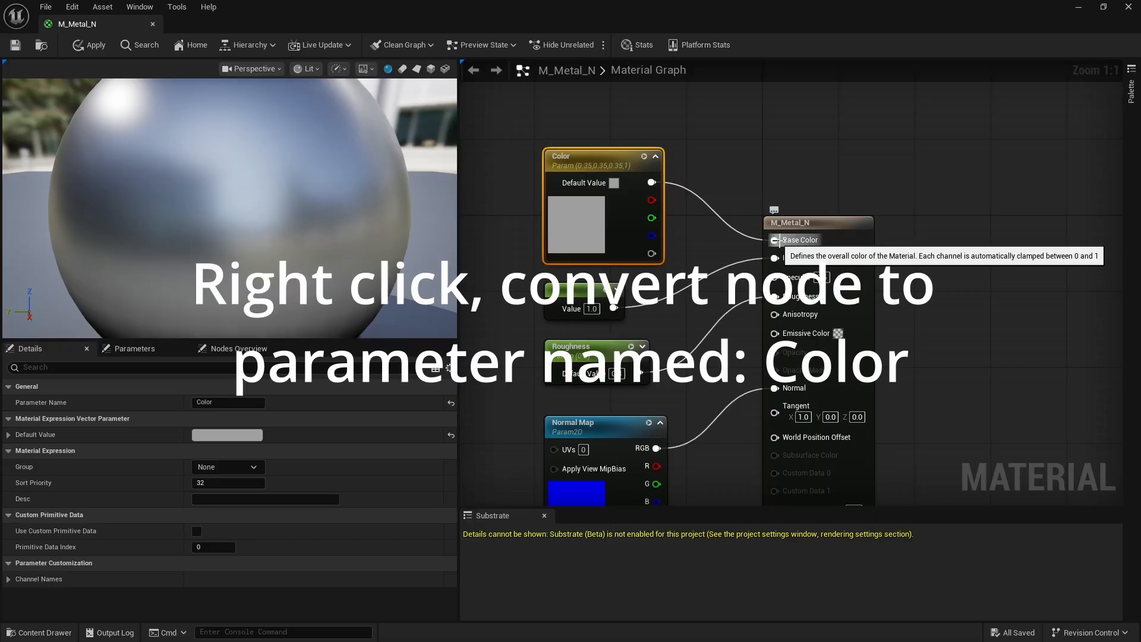
Step: Place a trial Constant node beside the node feeding Metallic and delete it
scroll(773, 181, down, 3)
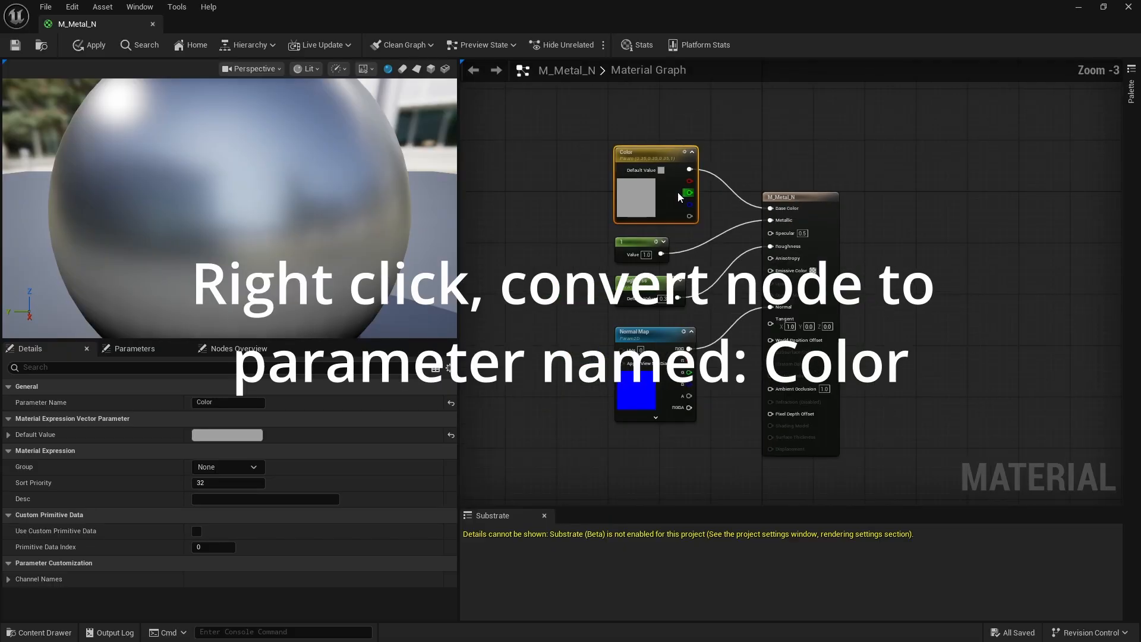
scroll(679, 196, up, 3)
click(614, 259)
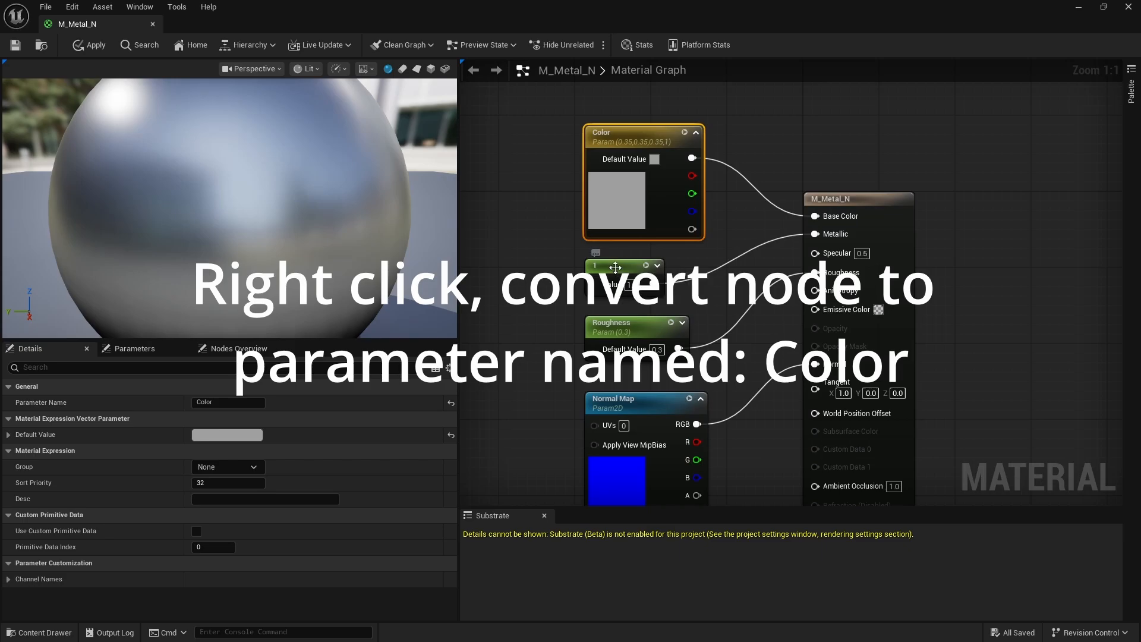
key(1)
click(508, 245)
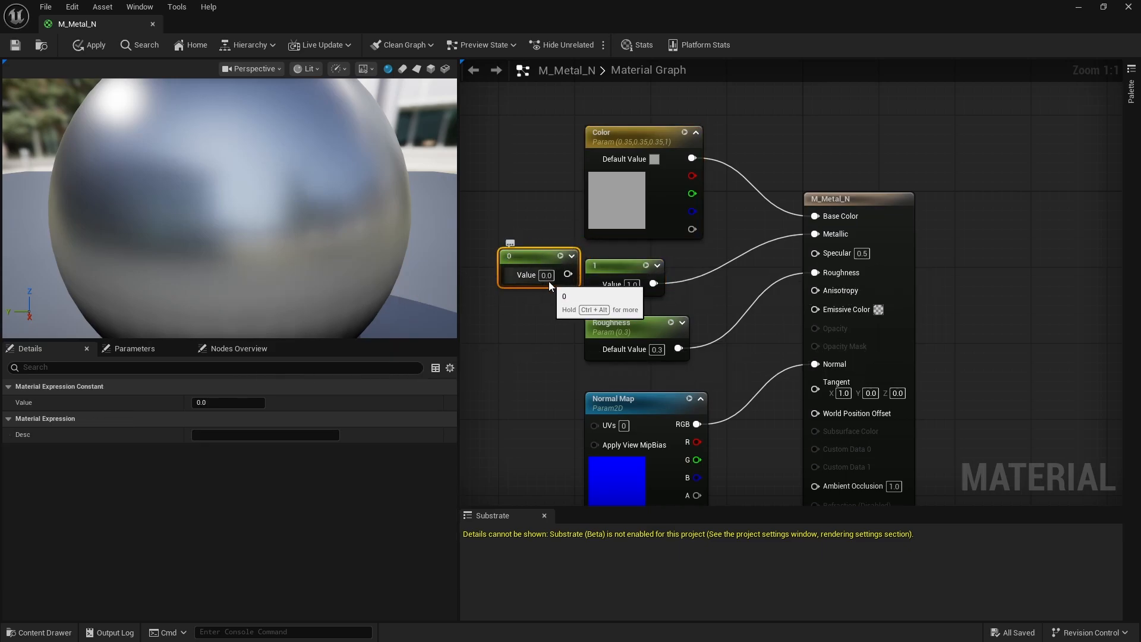
click(546, 276)
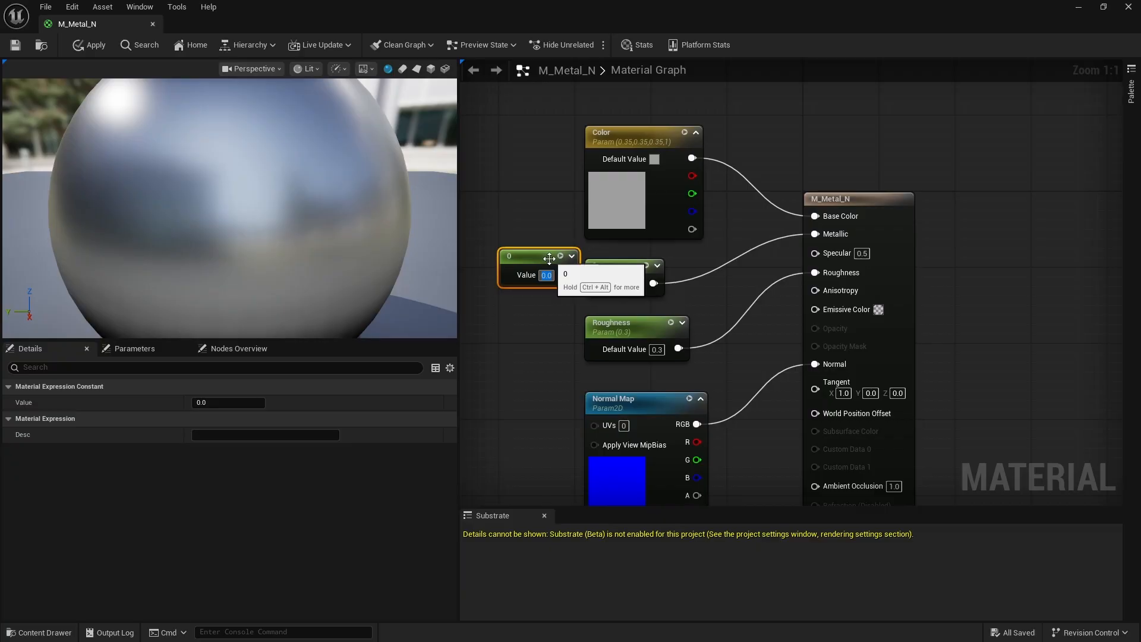
key(Delete)
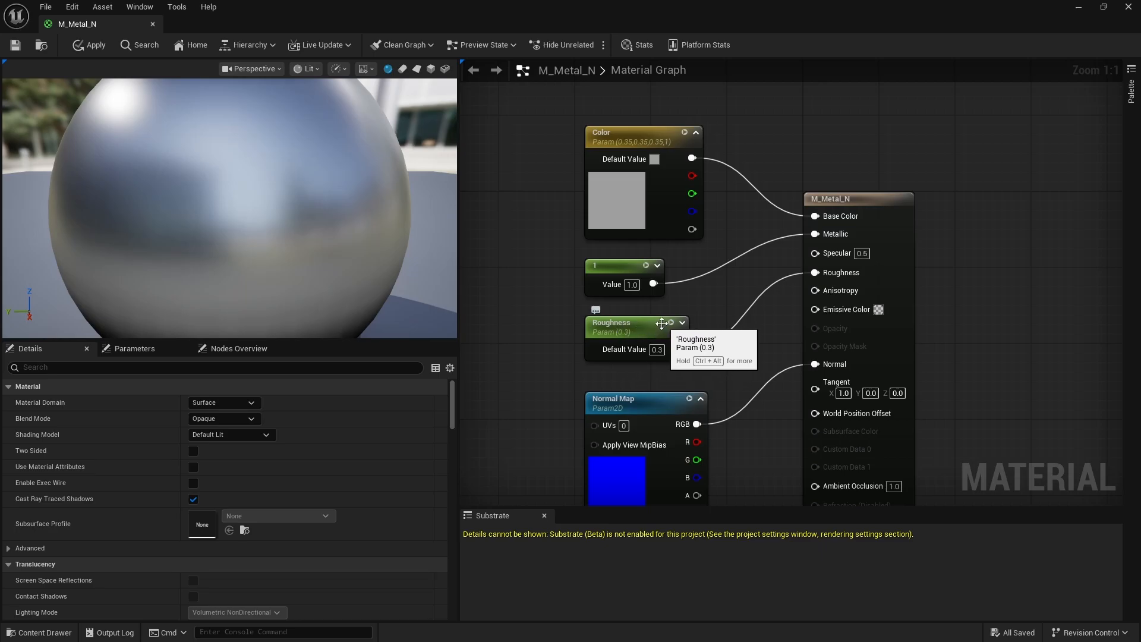
Step: Place a trial Constant node beside the Roughness parameter, check its node actions for parameter conversion, and delete it
scroll(661, 322, down, 4)
scroll(651, 333, up, 4)
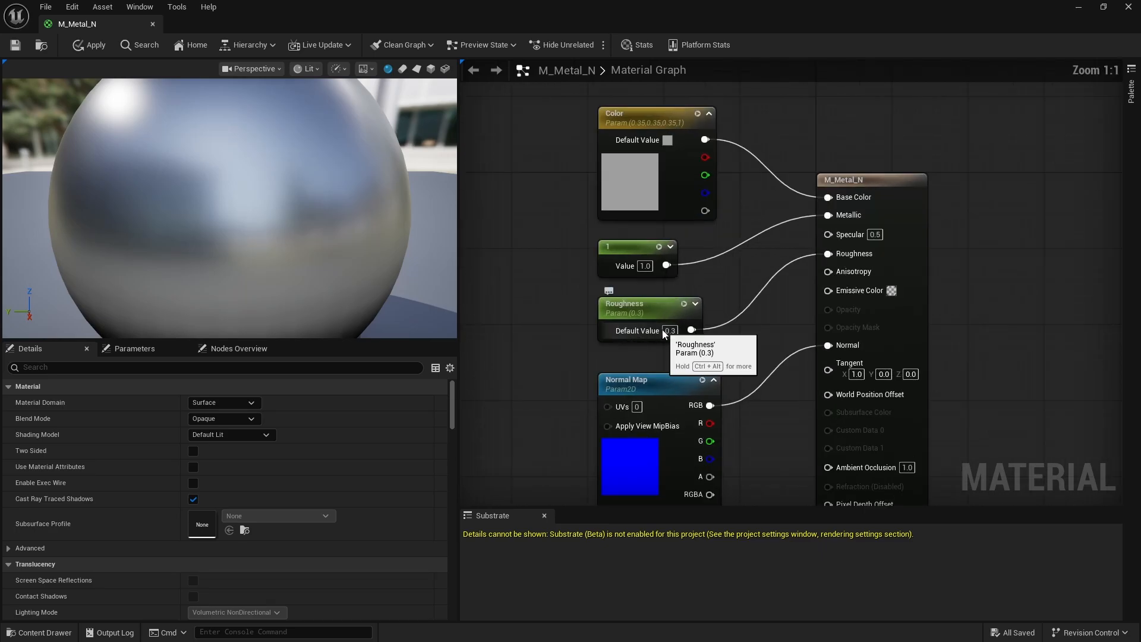
key(1)
click(535, 296)
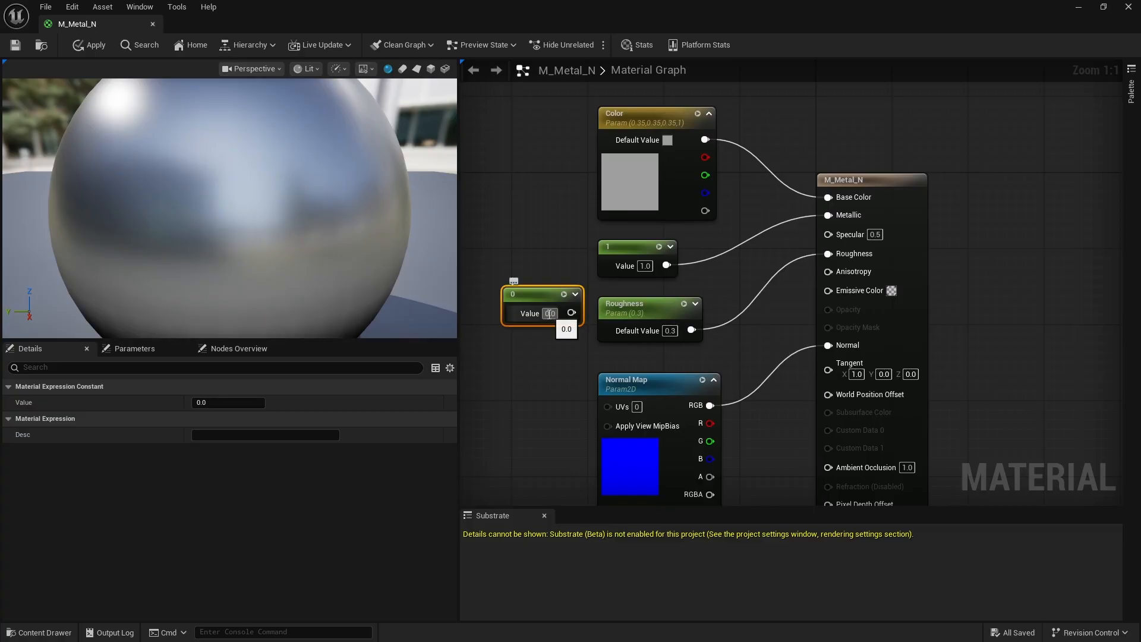
right_click(533, 294)
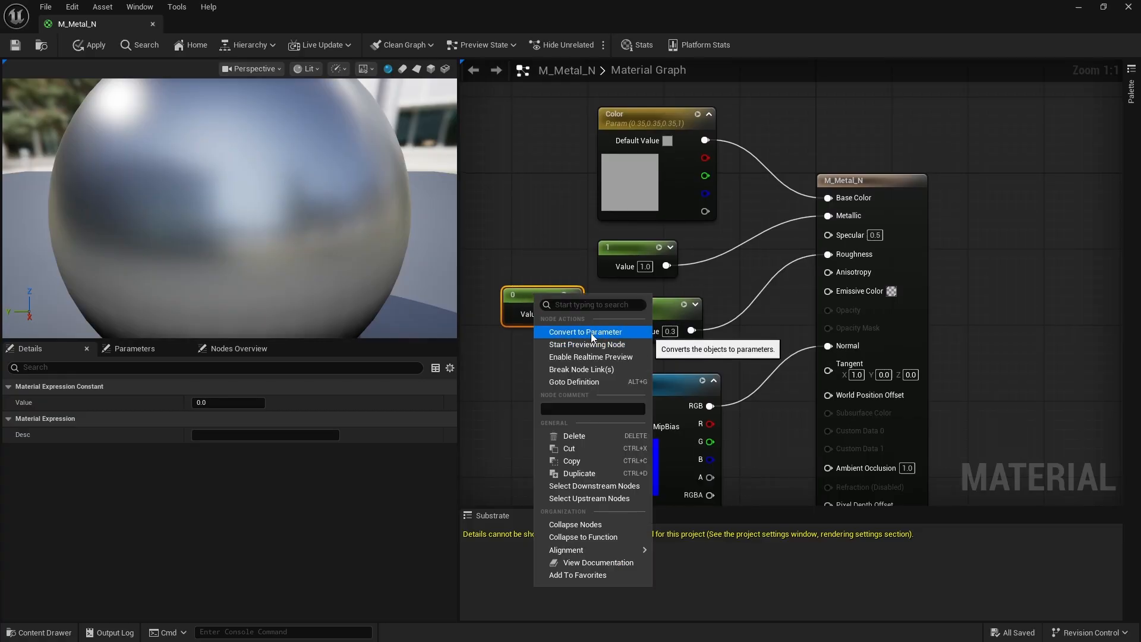
click(526, 297)
key(Delete)
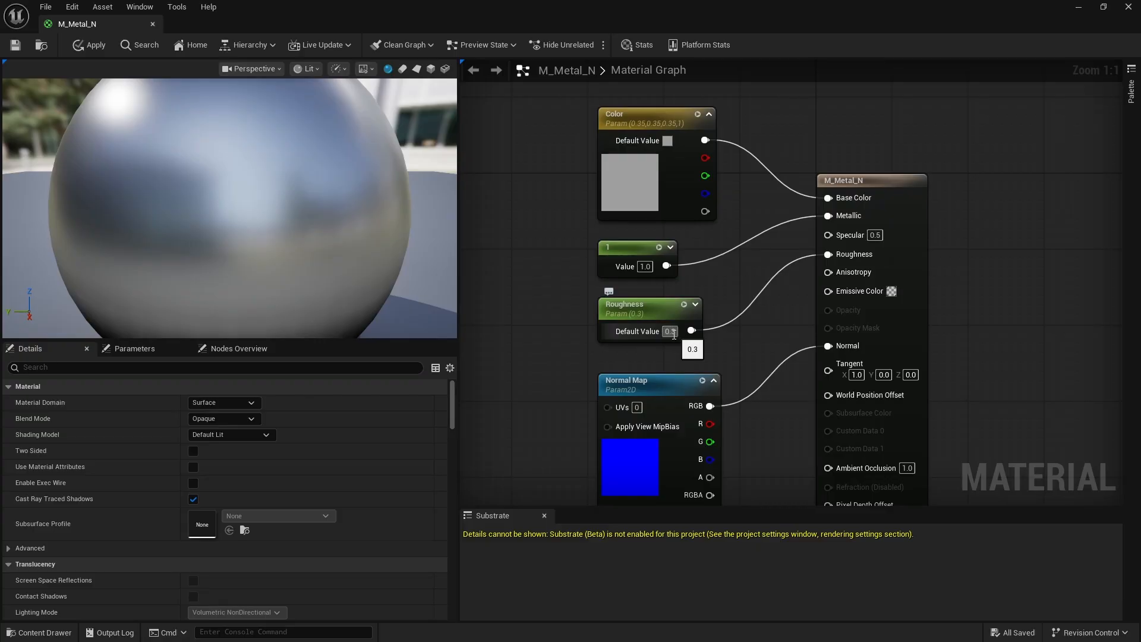
Step: Examine the metal reflections on the preview sphere from farther away and from a slightly different angle
scroll(285, 259, down, 5)
mouse_move(287, 263)
mouse_down()
mouse_move(333, 264)
mouse_move(274, 263)
mouse_up()
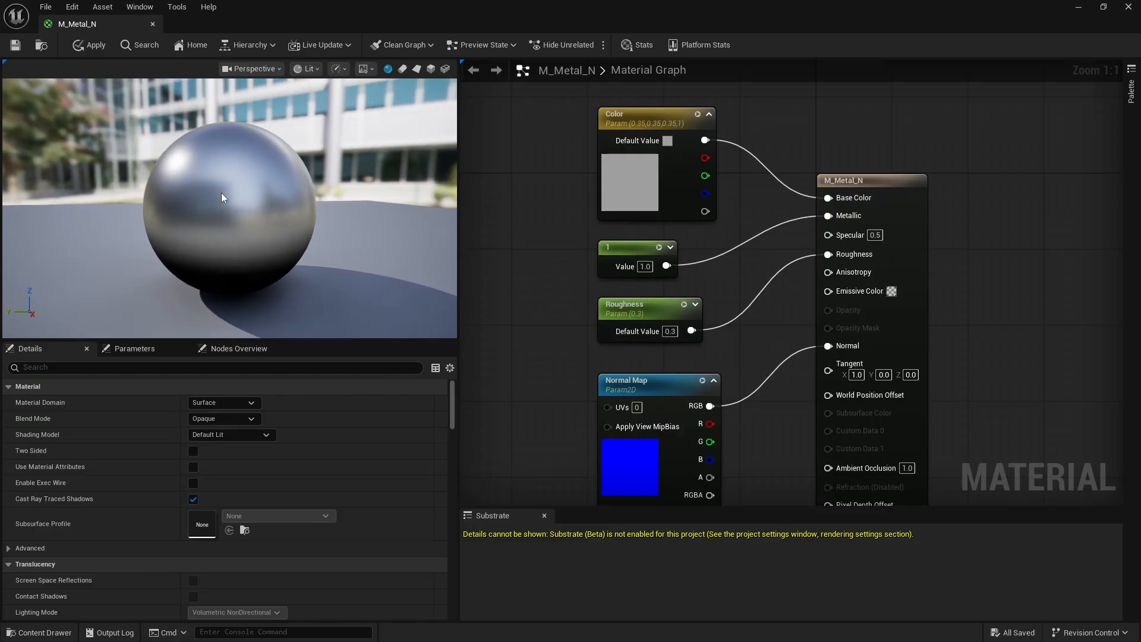
scroll(225, 193, up, 3)
mouse_move(224, 194)
mouse_down()
mouse_move(238, 192)
mouse_move(167, 209)
mouse_move(226, 208)
mouse_up()
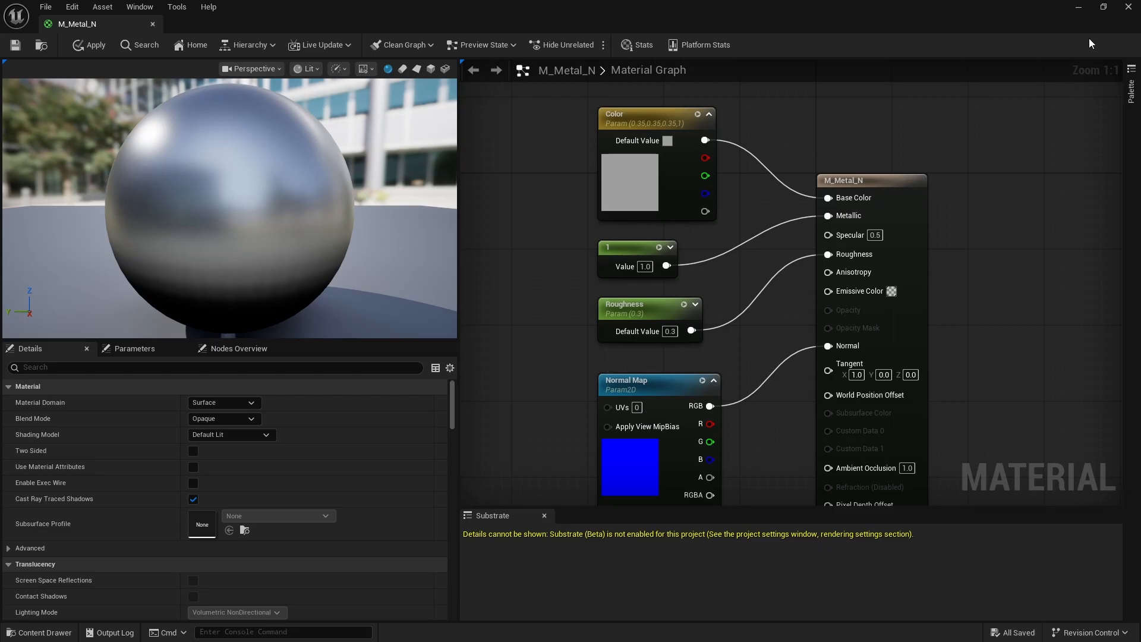
Step: Restore the M_Metal_N editor to a smaller floating window and center its graph on the Normal Map node
click(1103, 7)
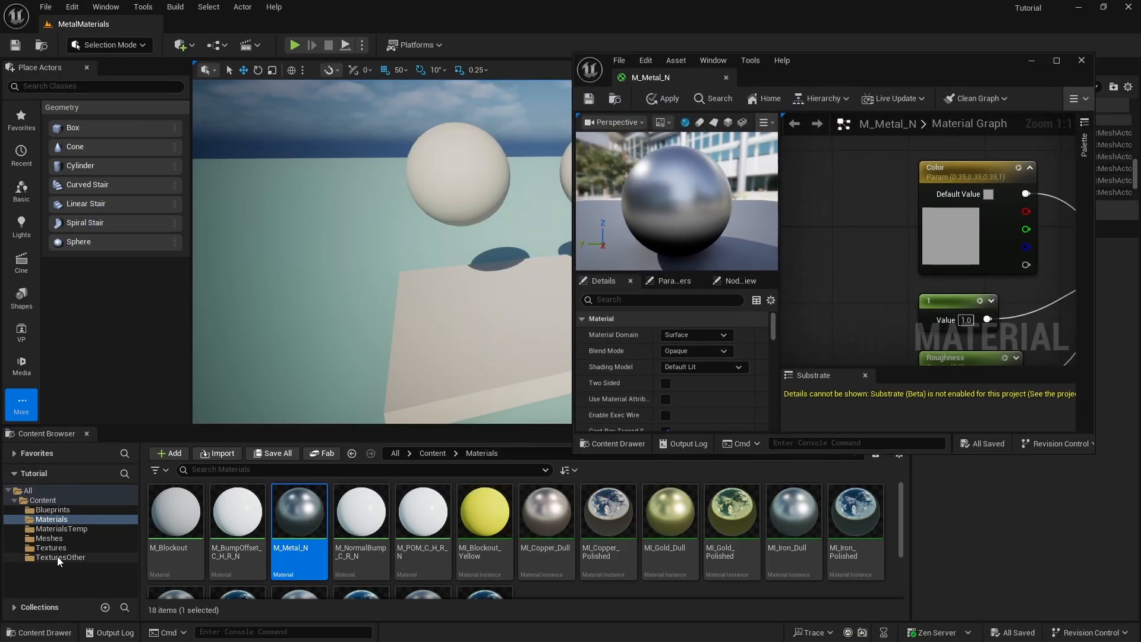
scroll(851, 217, down, 4)
scroll(851, 216, down, 2)
scroll(900, 295, up, 3)
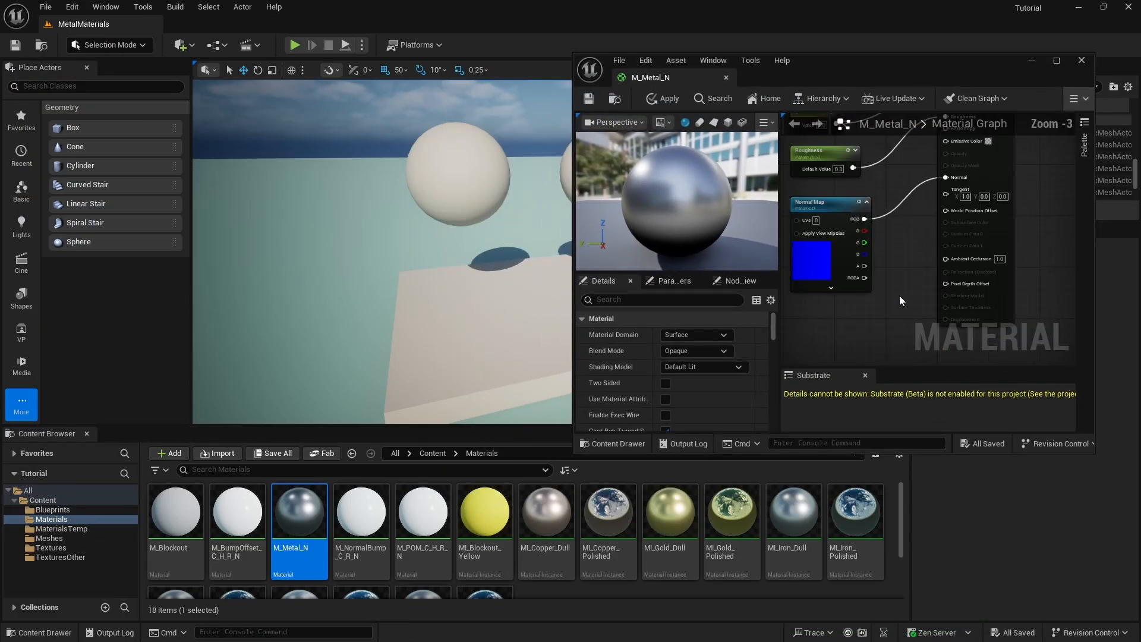
scroll(937, 276, down, 3)
scroll(939, 275, up, 6)
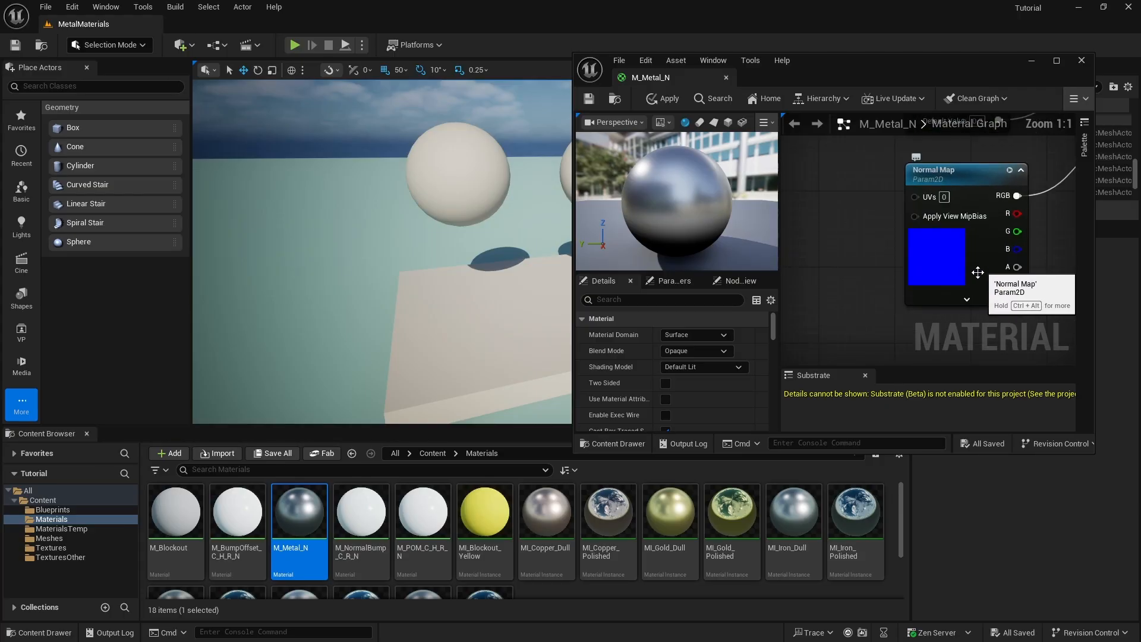
Step: Open the project's Textures folder and look over its one-pixel textures, including T_1px_Flat_NRM
click(51, 548)
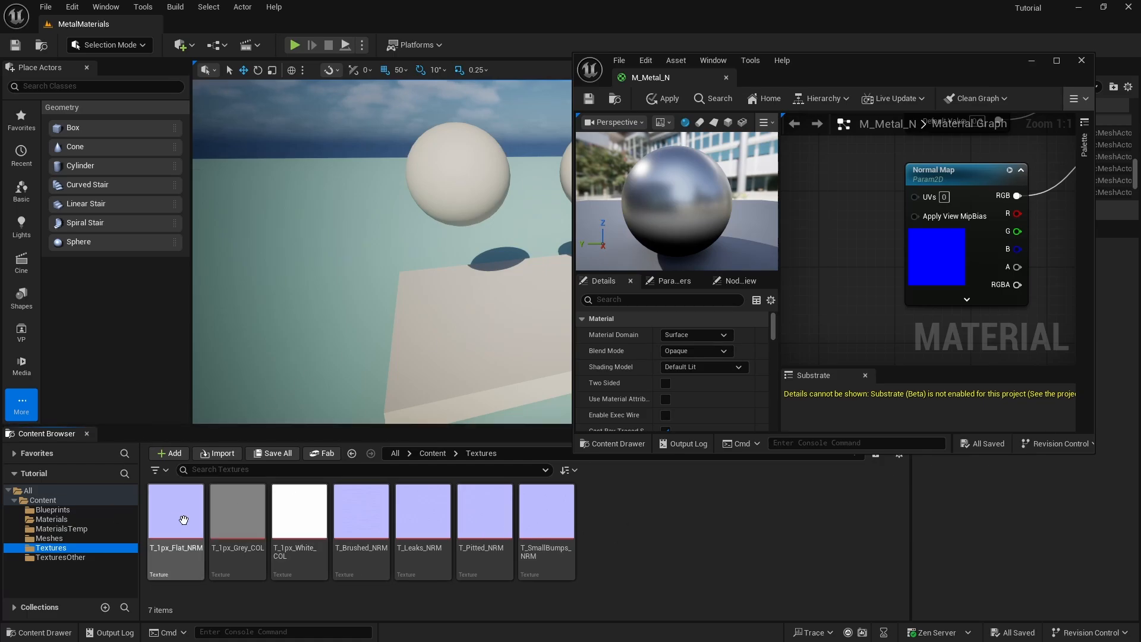
mouse_move(264, 505)
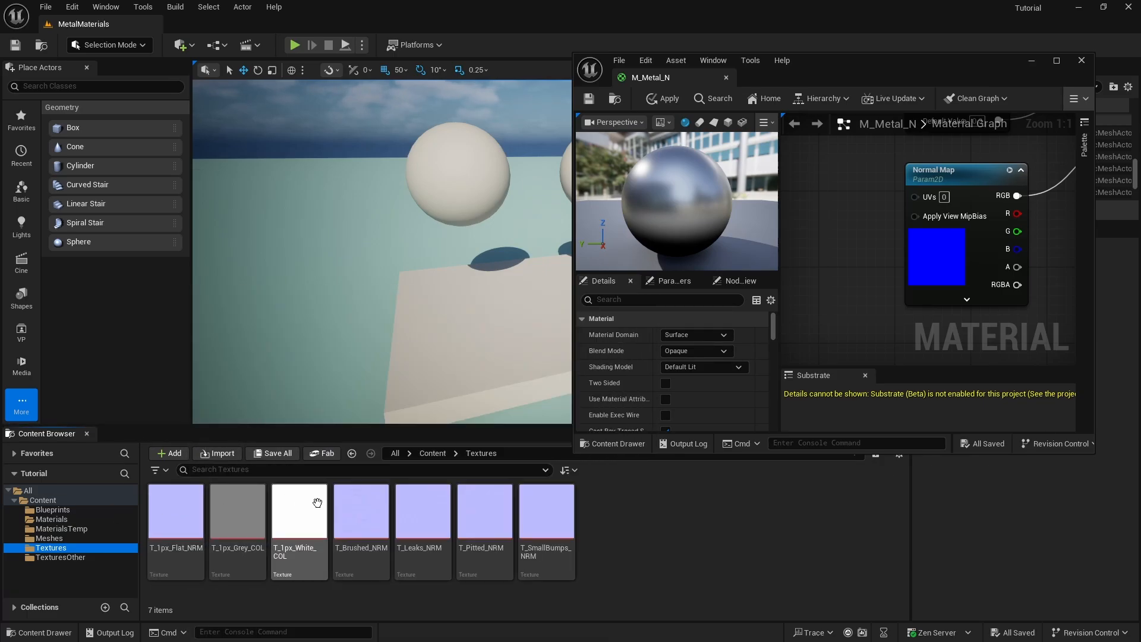
mouse_move(186, 516)
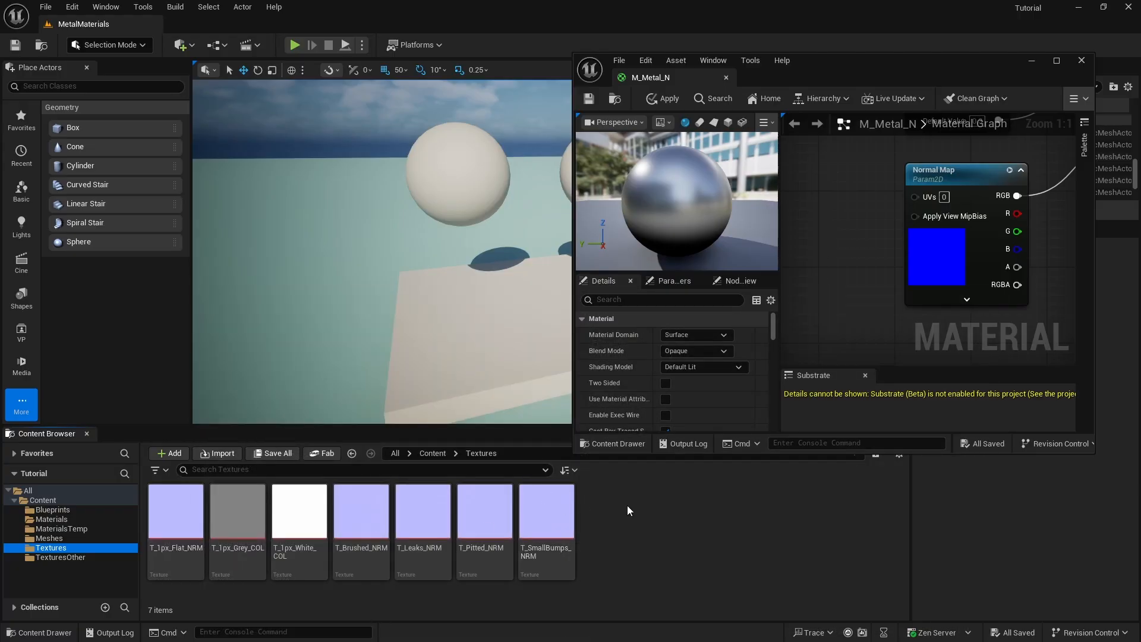
right_click(627, 510)
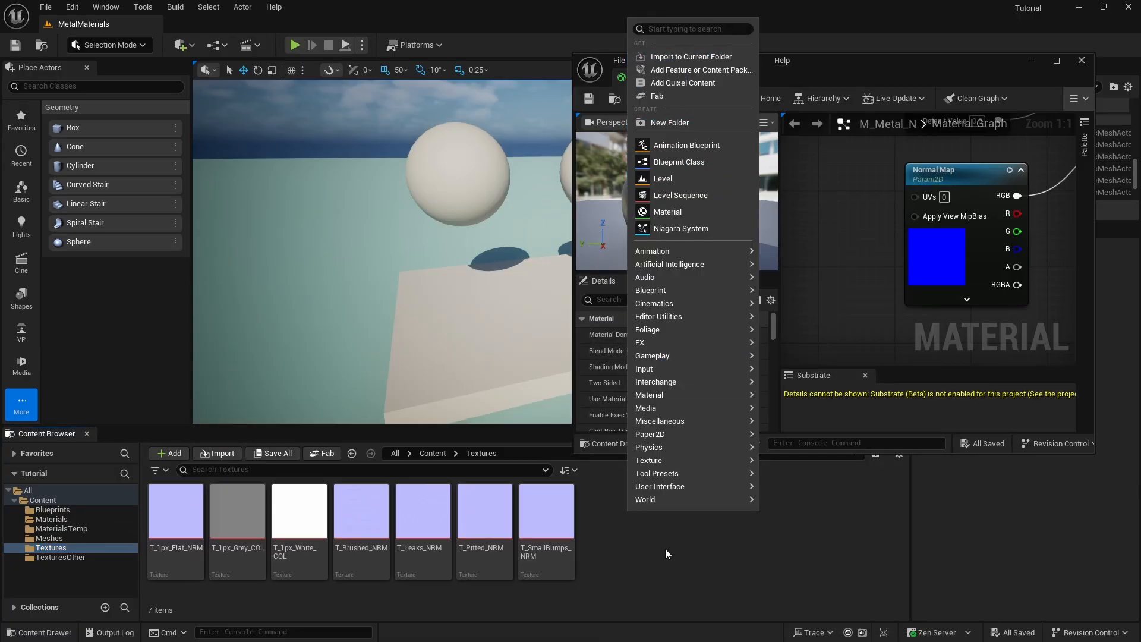
click(739, 542)
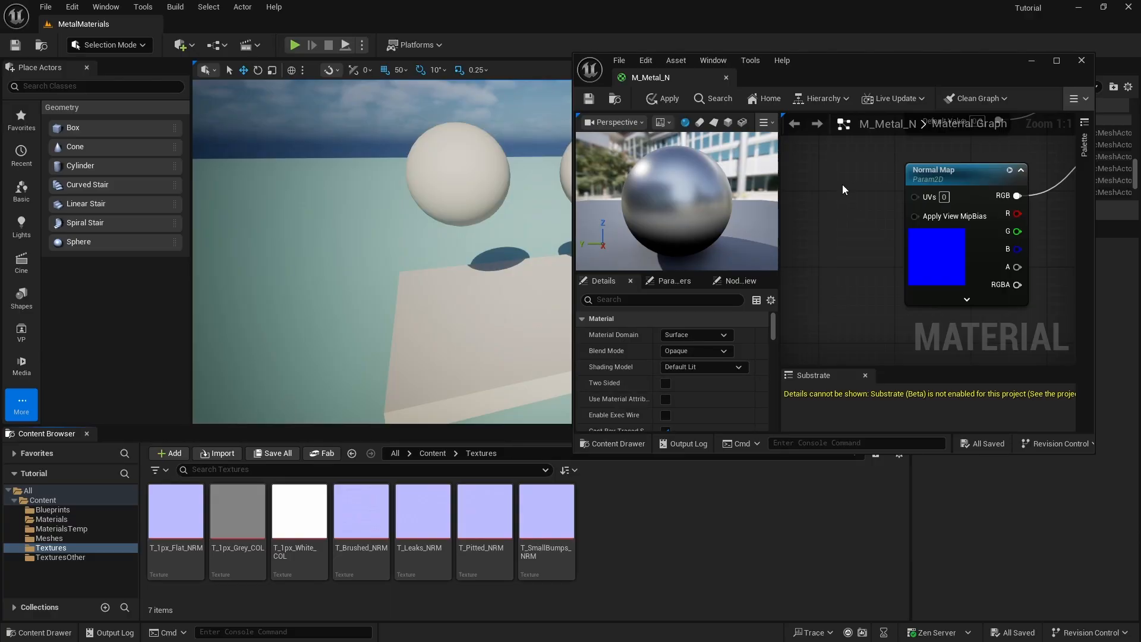
Step: Examine the M_Metal_N graph at full window size, checking the Normal Map node's actions and the links into the material output
click(1056, 60)
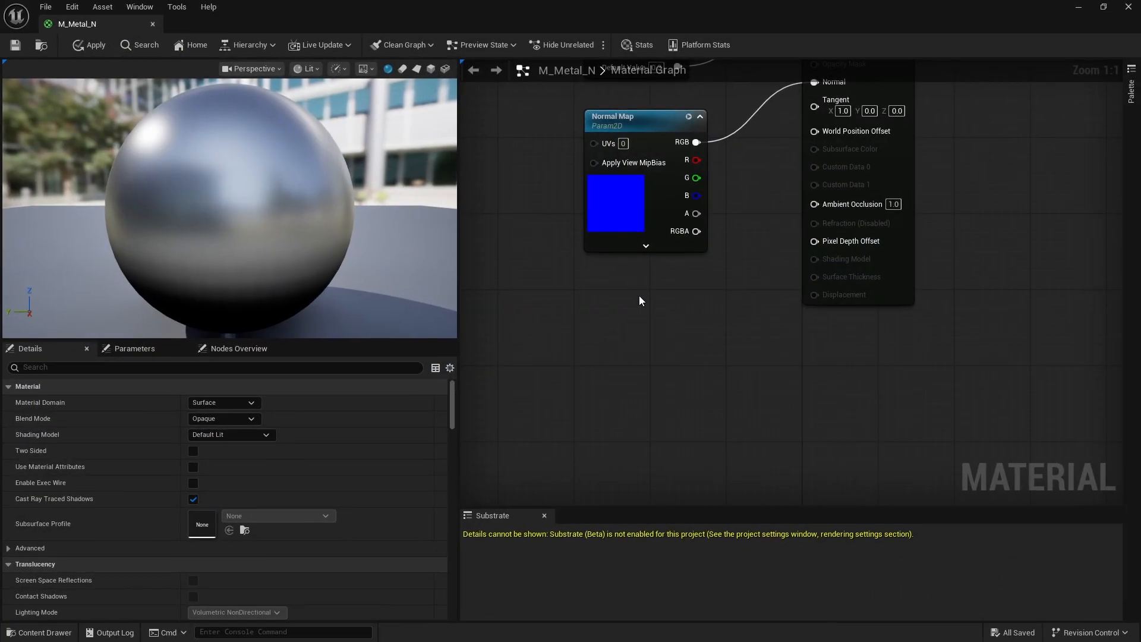
drag(653, 115, 654, 178)
right_click(655, 186)
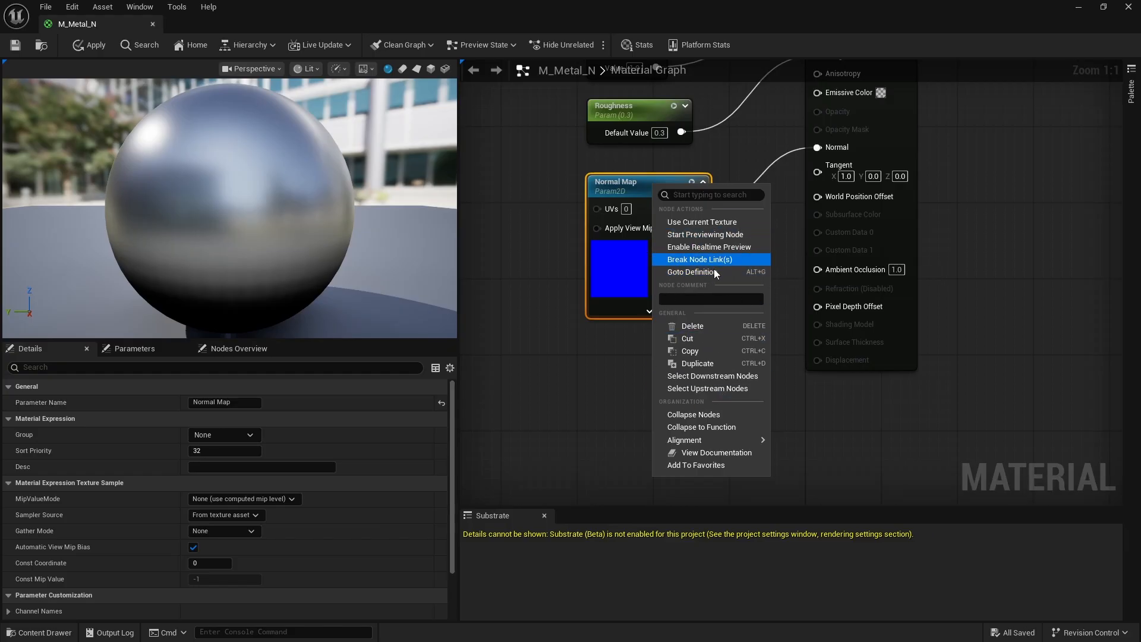
click(523, 184)
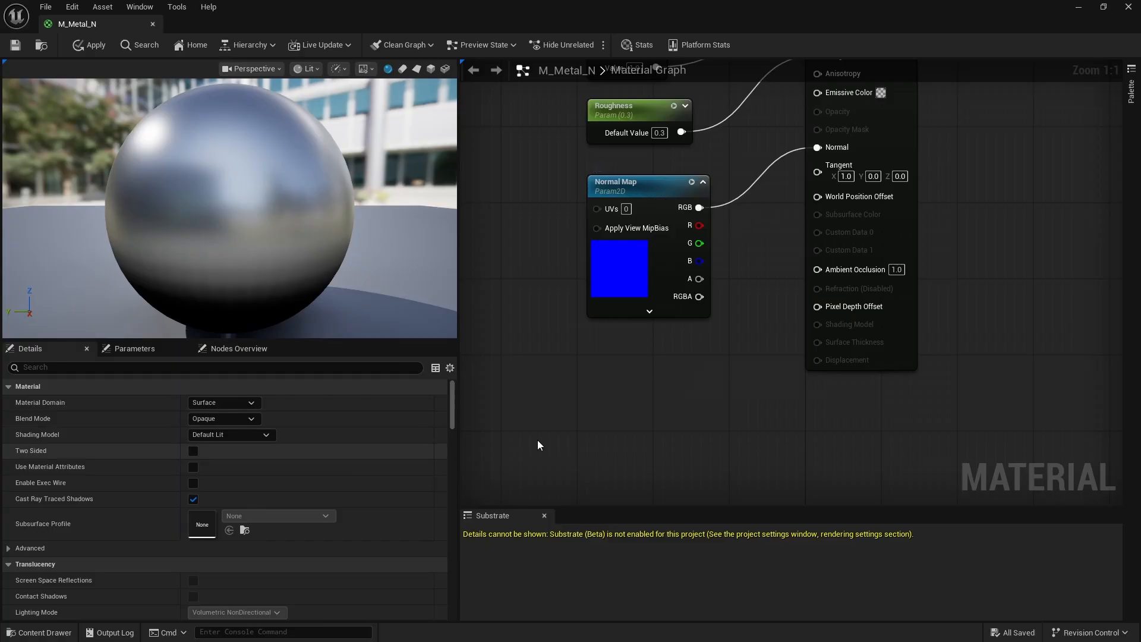
scroll(591, 315, down, 4)
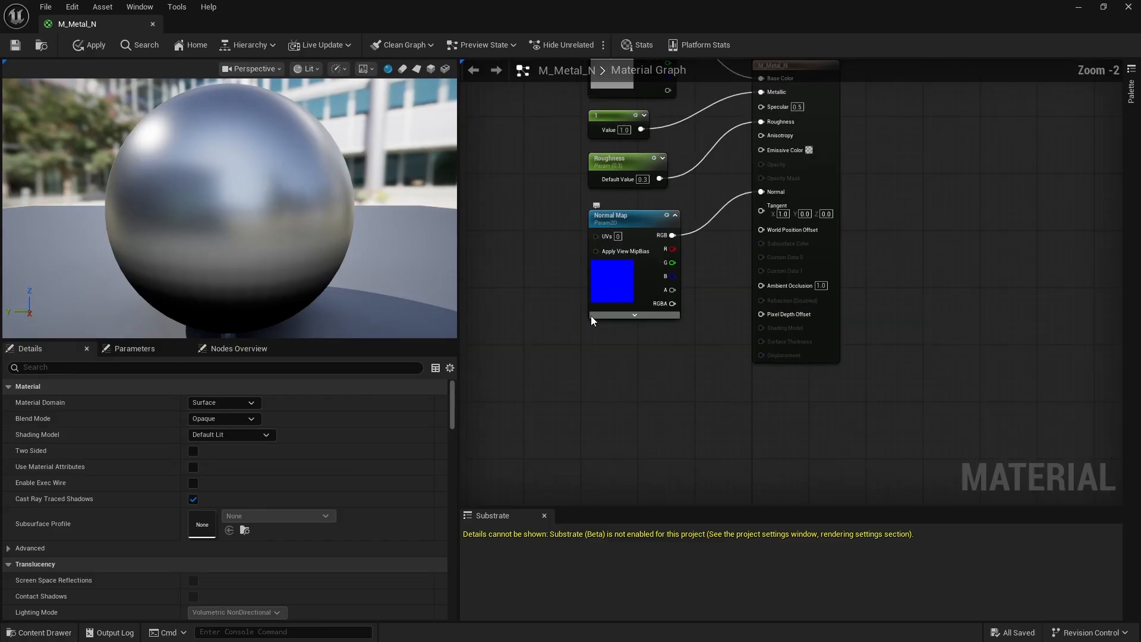
scroll(698, 202, up, 4)
scroll(658, 193, down, 2)
scroll(508, 355, up, 2)
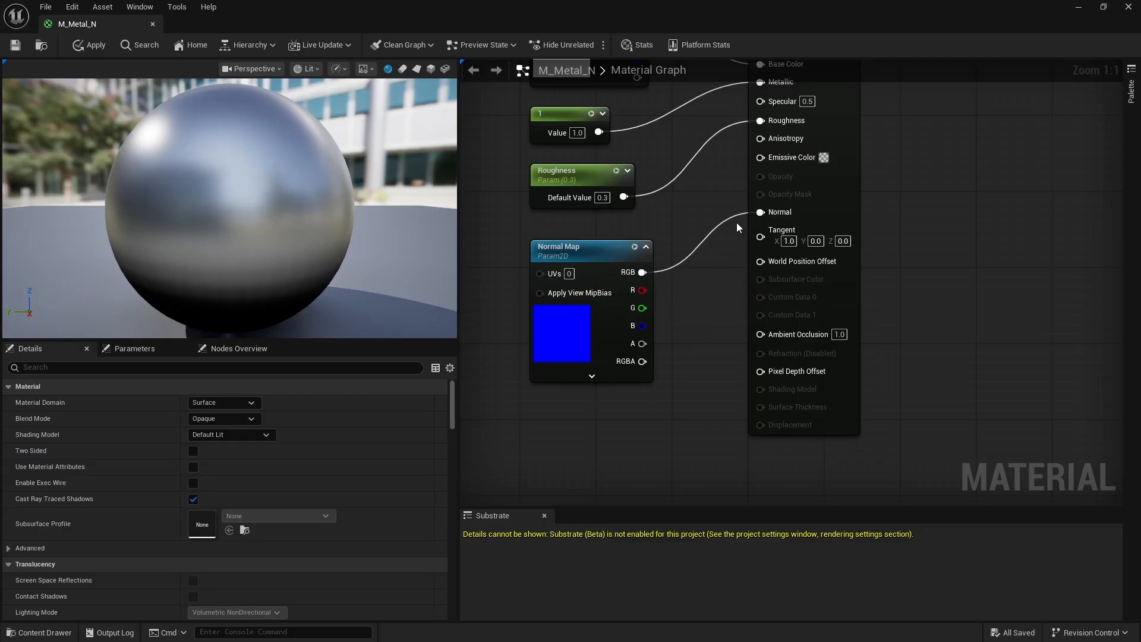
scroll(688, 382, down, 4)
scroll(652, 235, up, 2)
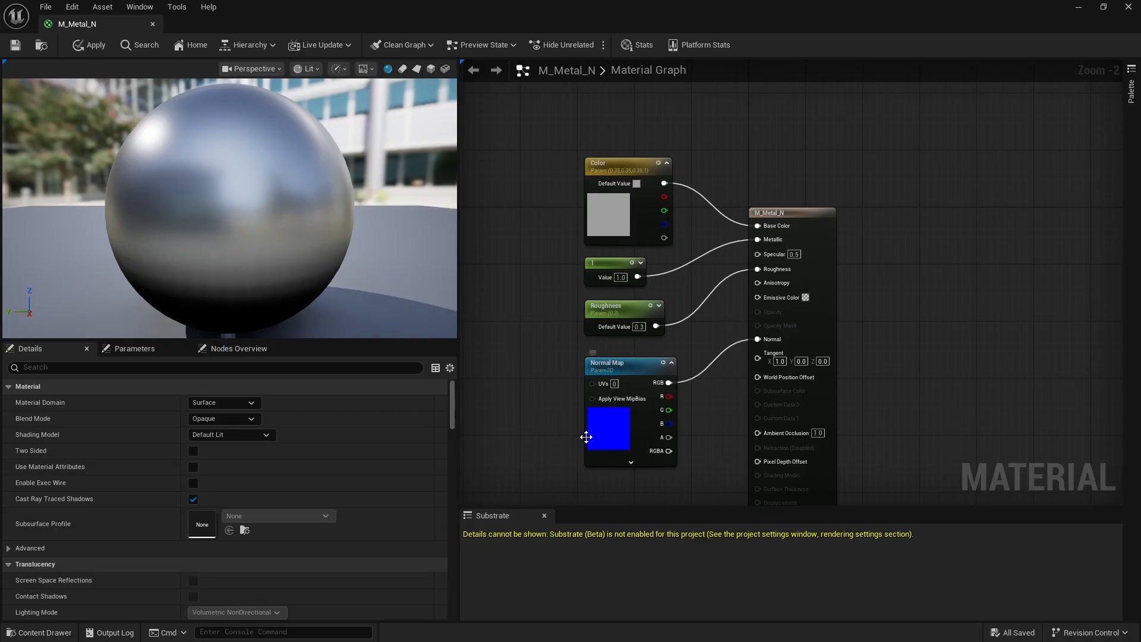
Step: Save M_Metal_N, close its editor, and frame the blank Aluminum spheres and their label in the level
click(13, 47)
click(152, 24)
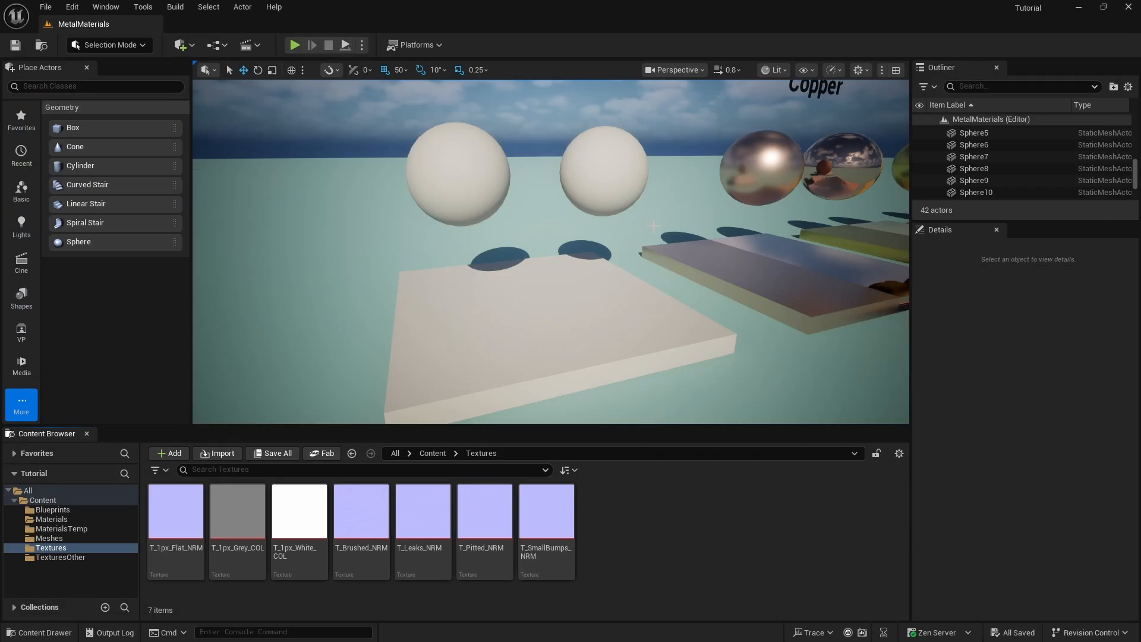
mouse_move(451, 211)
right_down()
mouse_move(436, 154)
mouse_move(440, 199)
right_up()
key(s)
key(w)
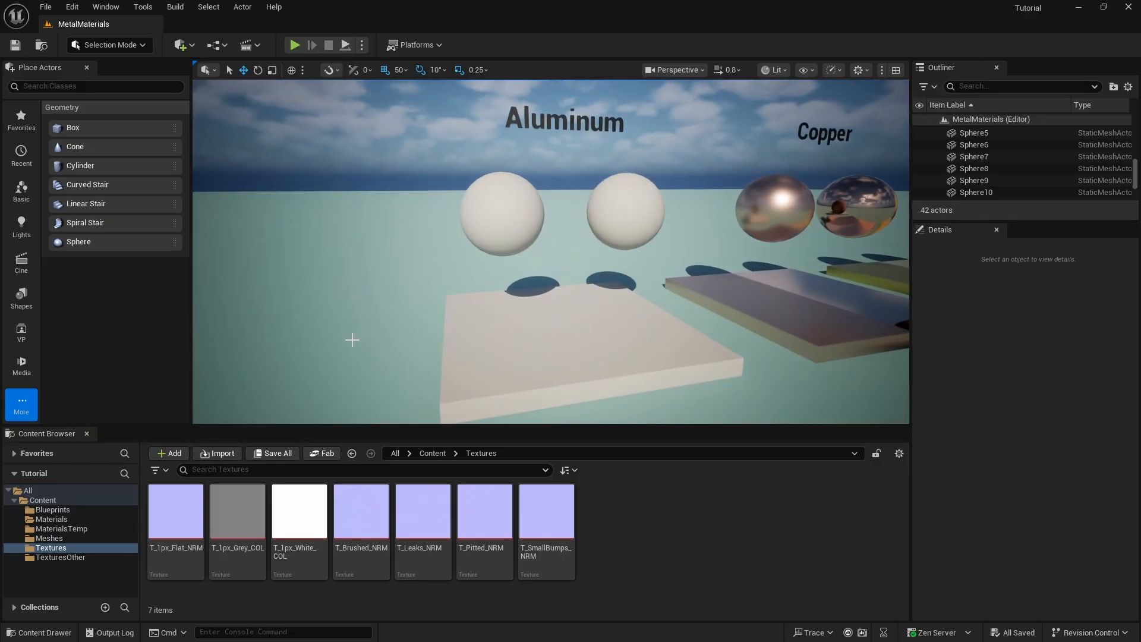
Step: Create a material instance from M_Metal_N in the Materials folder and name it MI_Aluminum_Dull
click(124, 548)
click(52, 520)
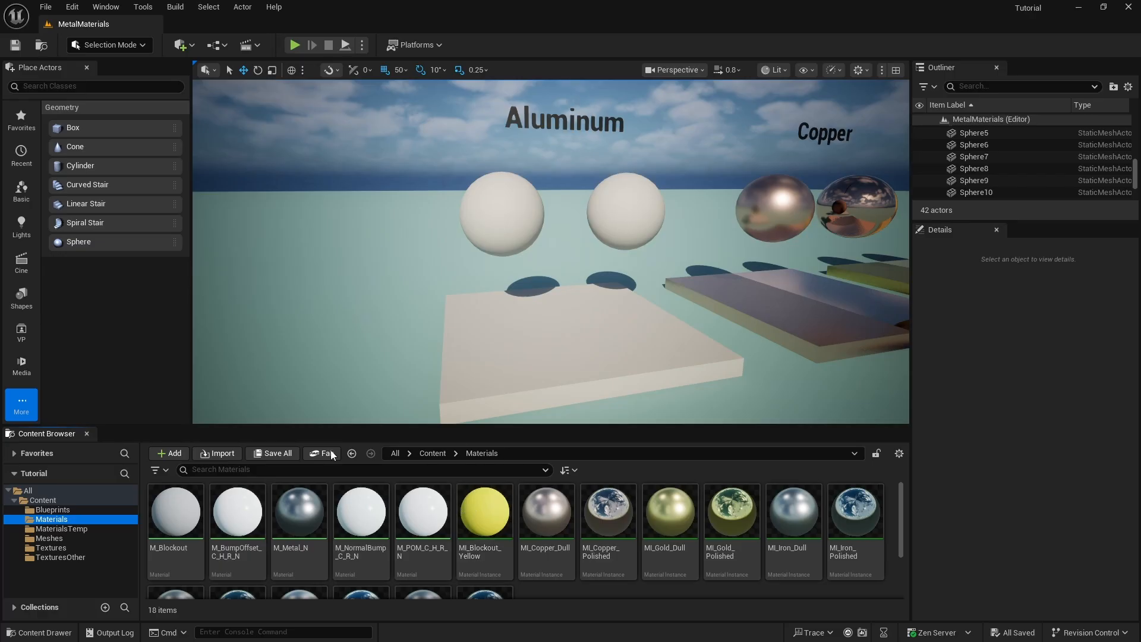
right_click(308, 502)
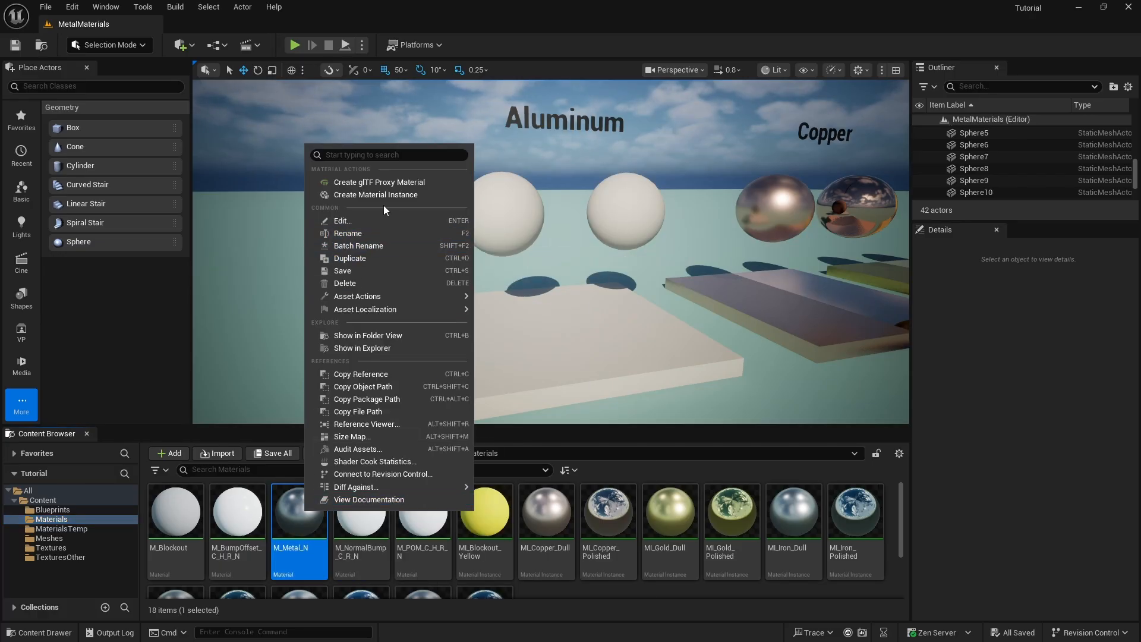
mouse_move(372, 308)
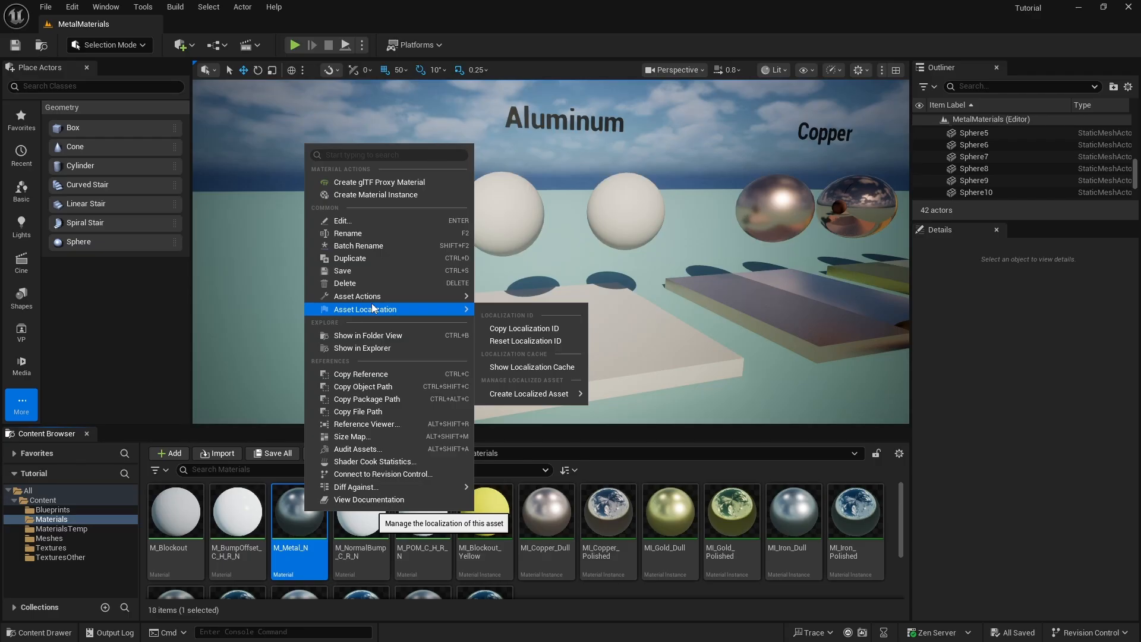
click(383, 195)
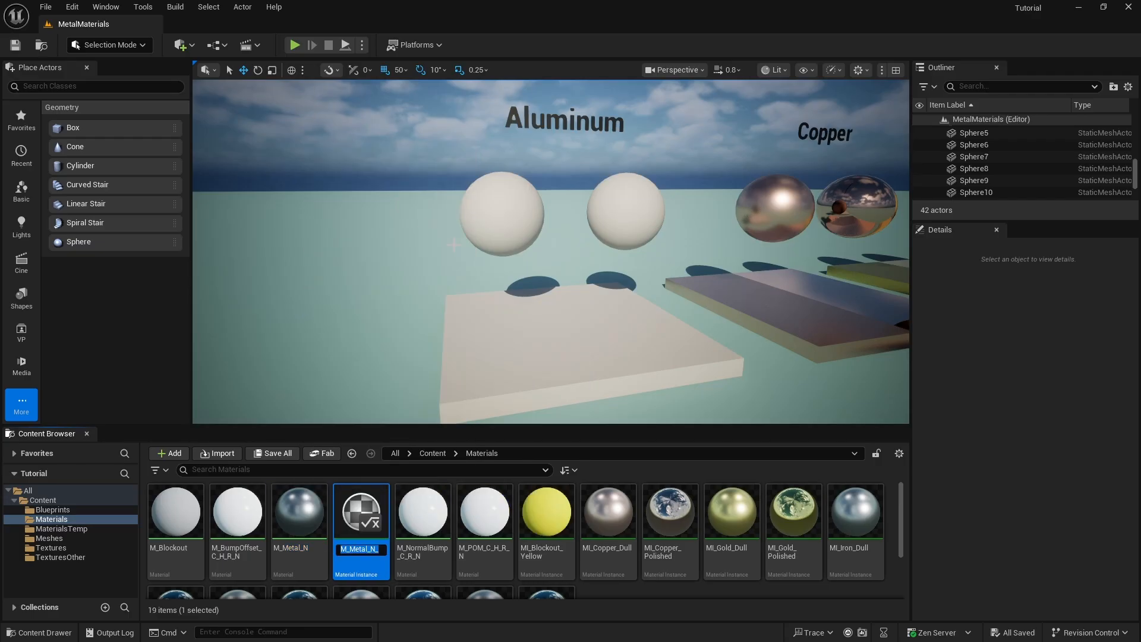
text(MI_Sluminu)
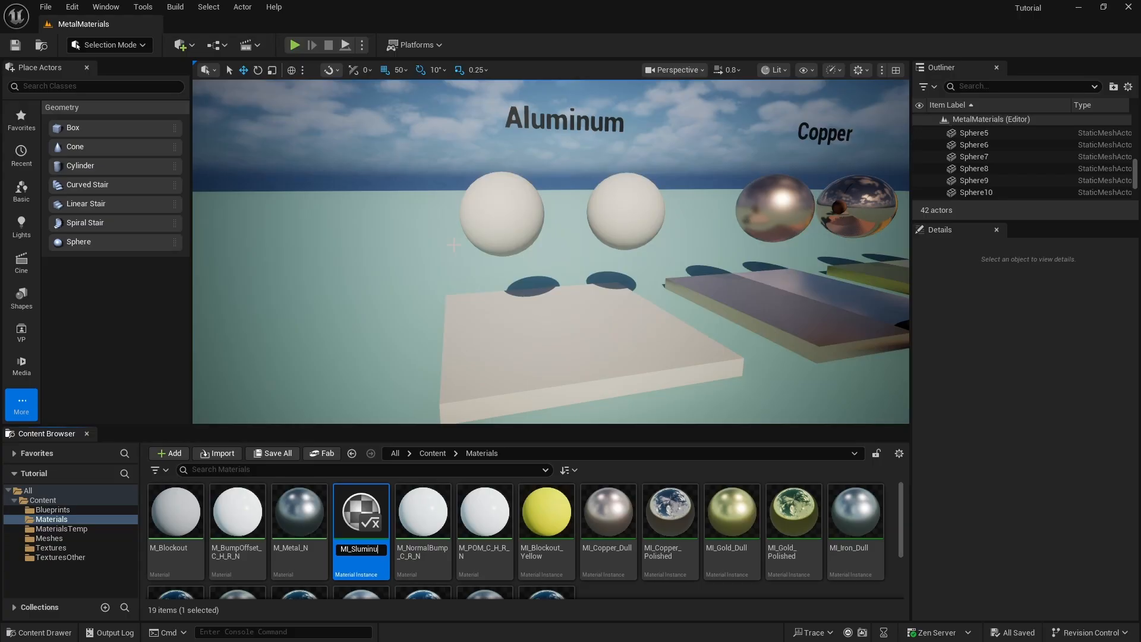
text(m)
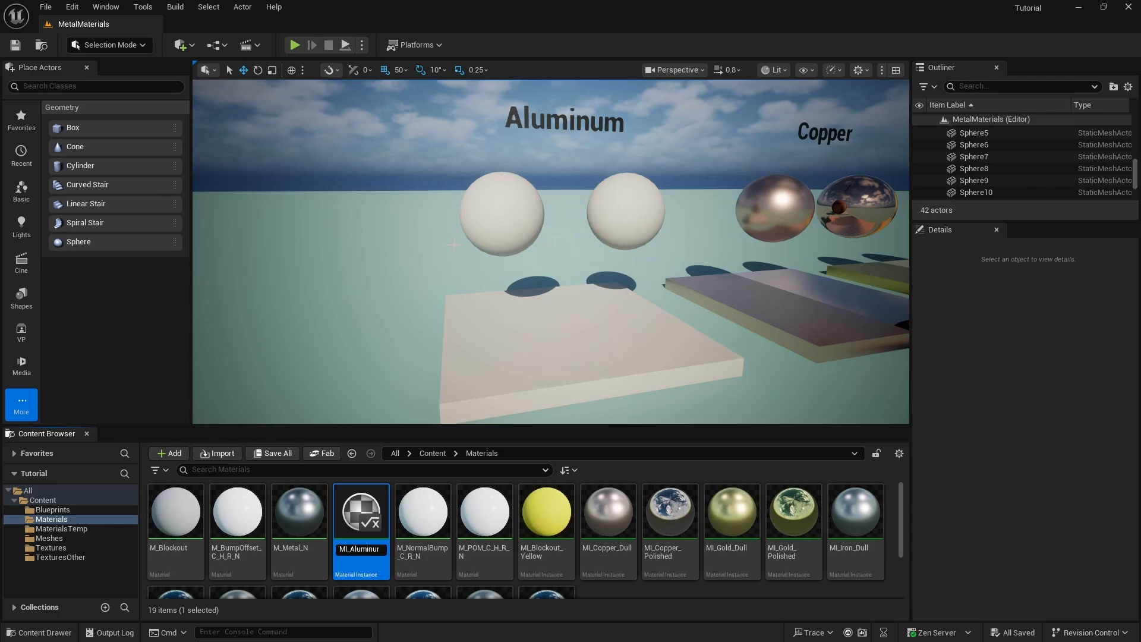
key(End)
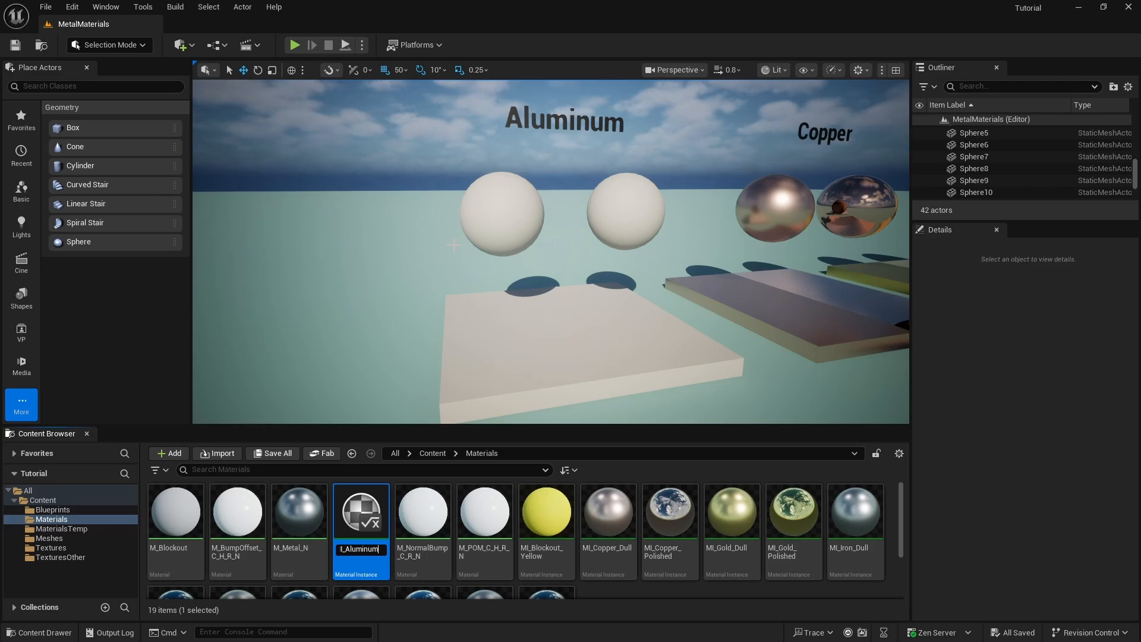
text(_Dull)
key(Return)
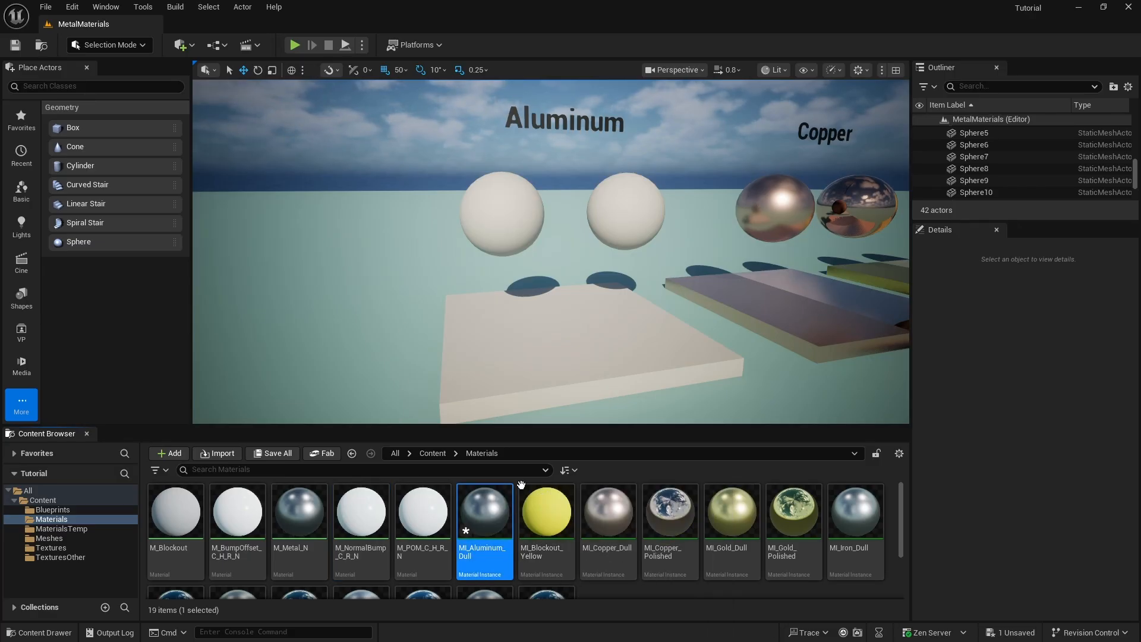
Step: Duplicate MI_Aluminum_Dull as MI_Aluminum_Polished and save all unsaved assets
right_click(484, 512)
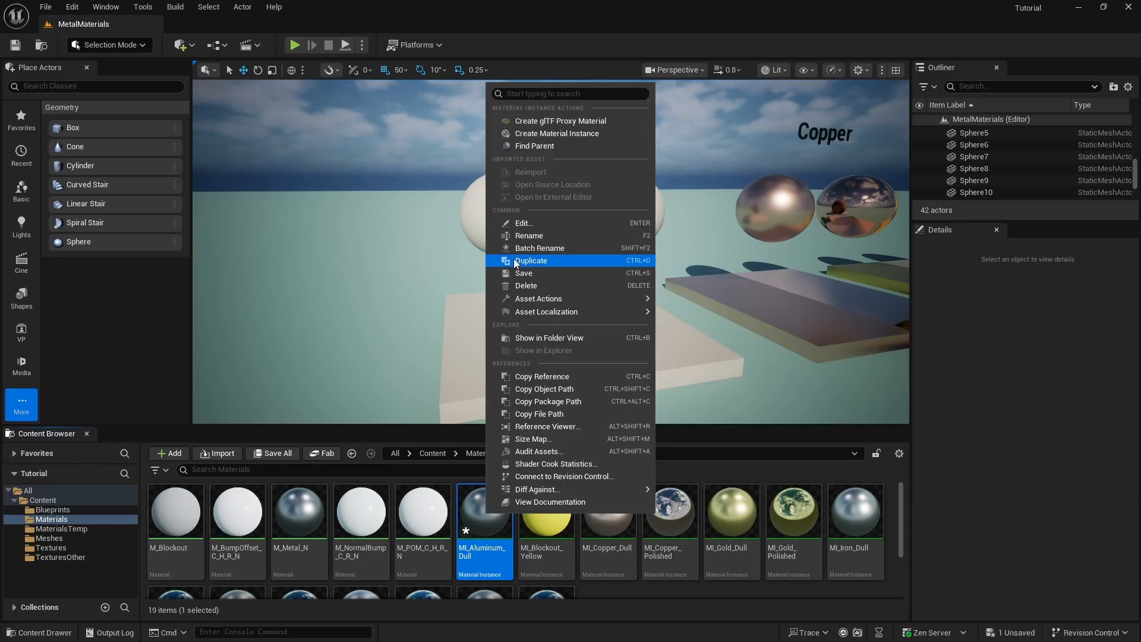
click(573, 258)
key(End)
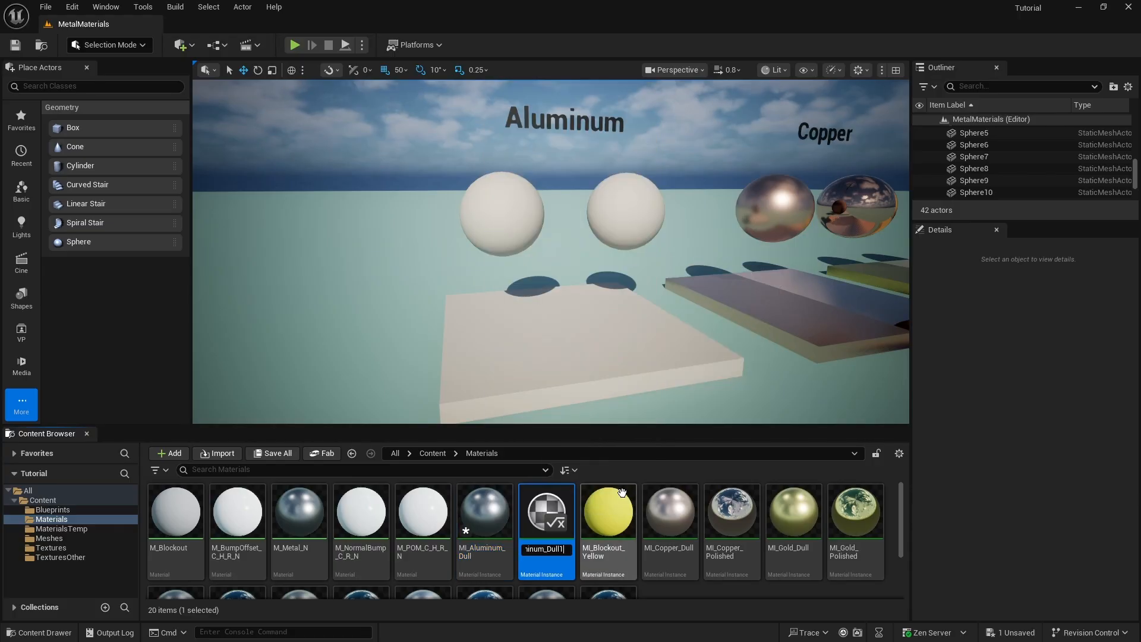
key(BackSpace)
key(BackSpace)
key(BackSpace)
key(BackSpace)
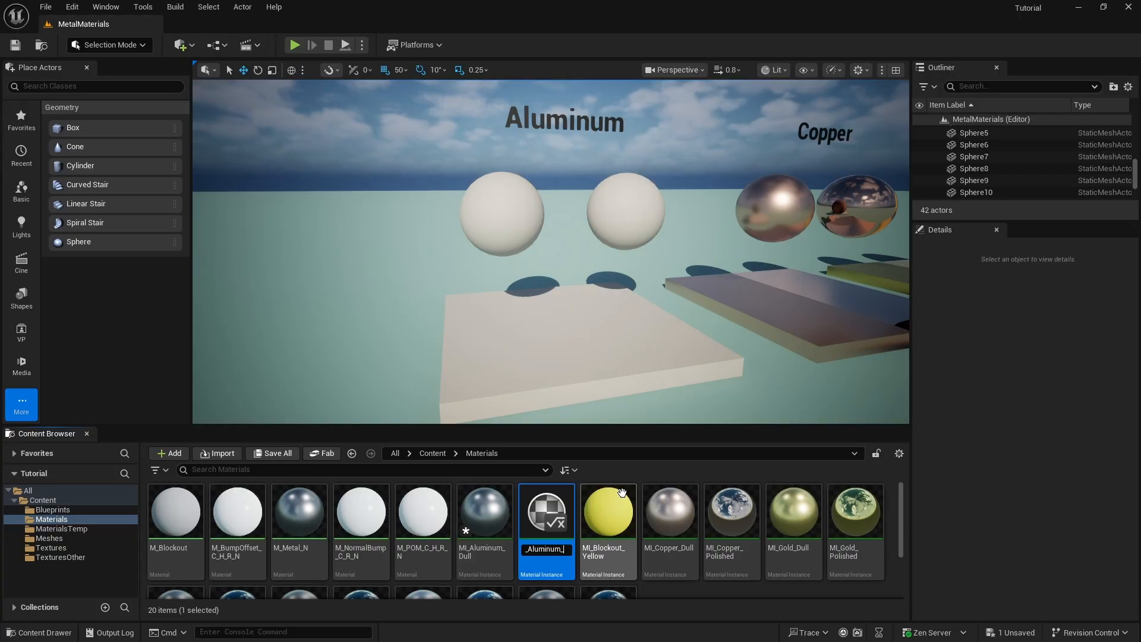
text(Polished)
key(Return)
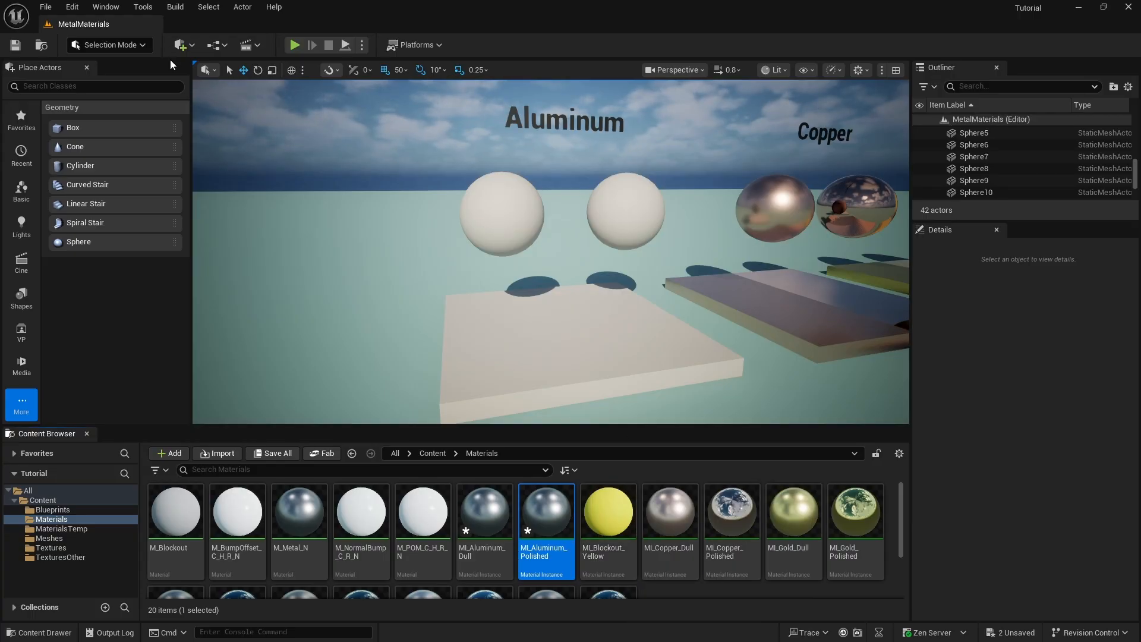
click(46, 6)
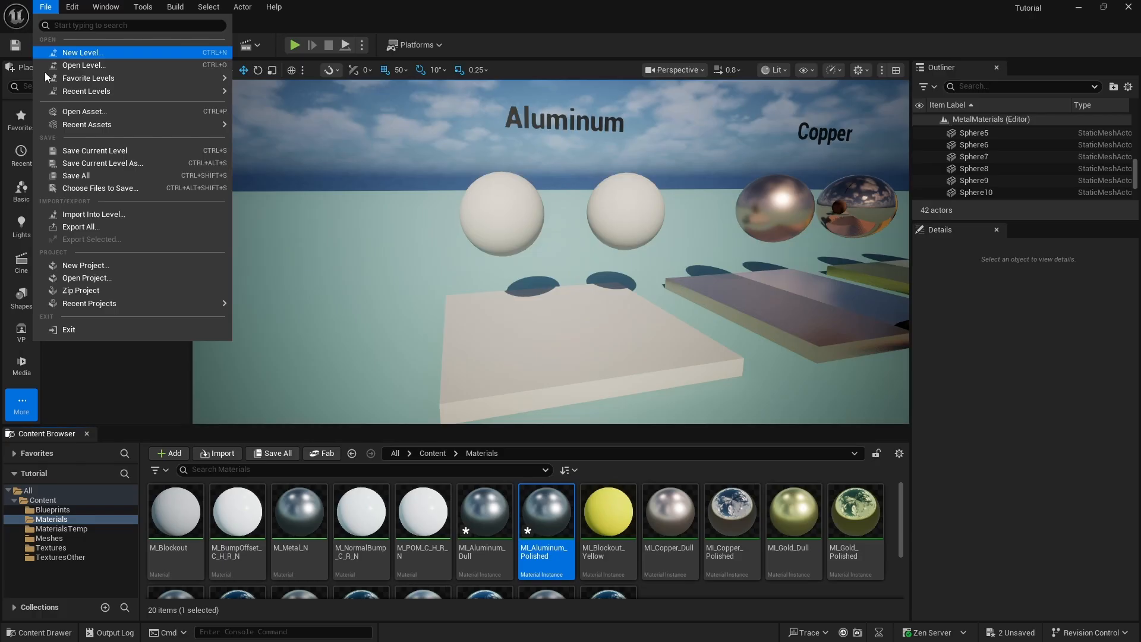
click(95, 179)
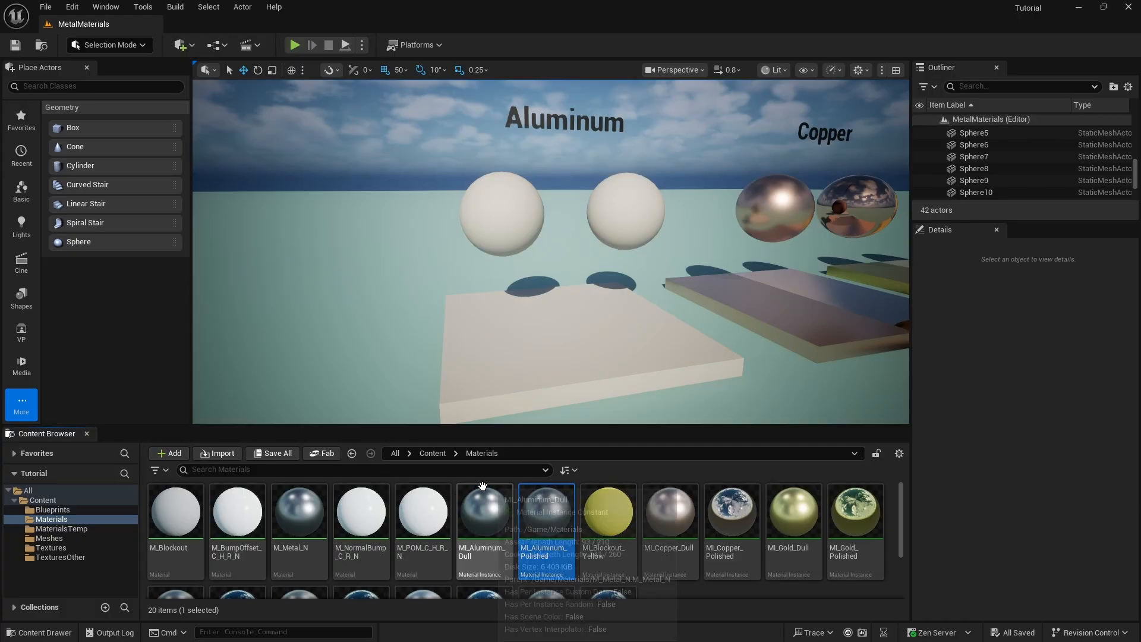
Step: Open MI_Aluminum_Dull for editing in a smaller floating window and widen that window slightly
click(497, 510)
double_click(498, 510)
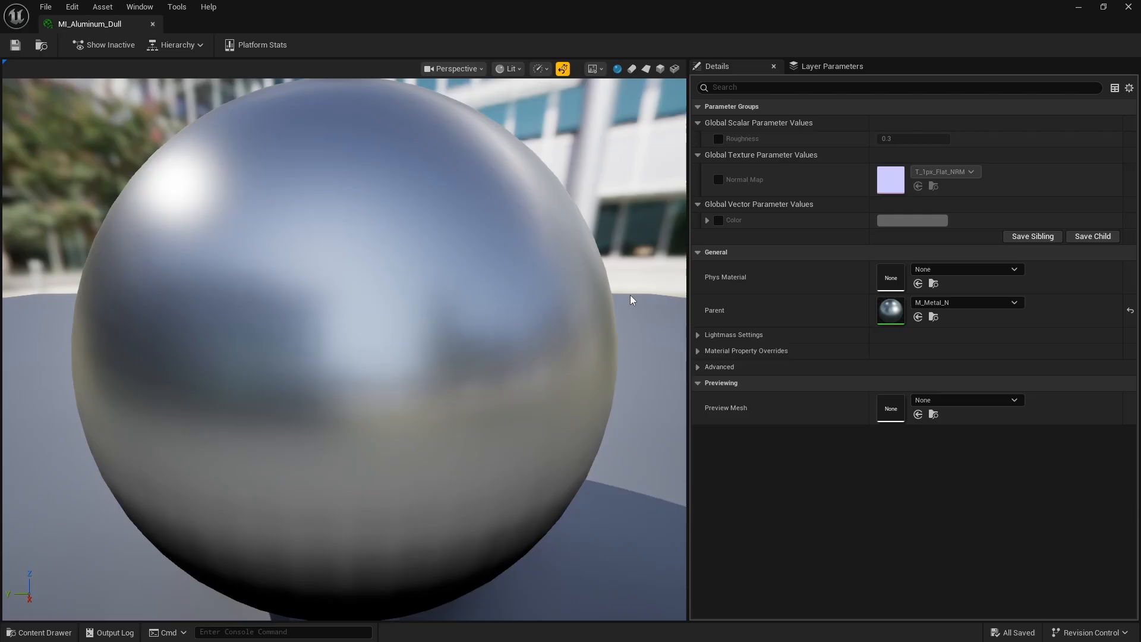
click(1103, 6)
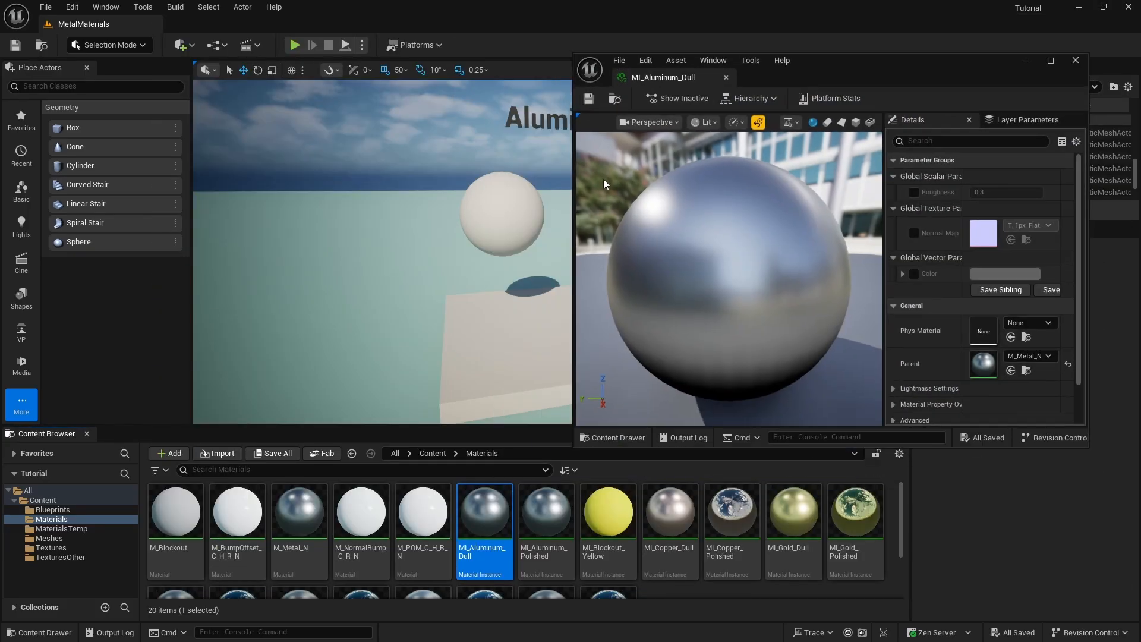
drag(574, 175, 534, 174)
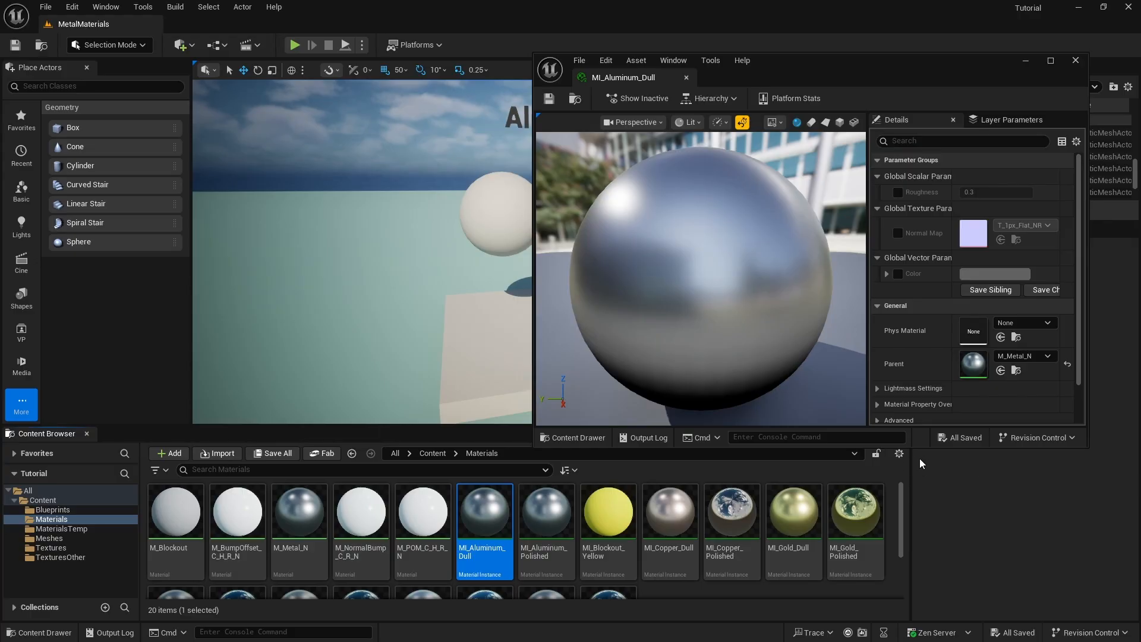
Step: Enable the Color parameter override in MI_Aluminum_Dull and open its color picker
click(809, 244)
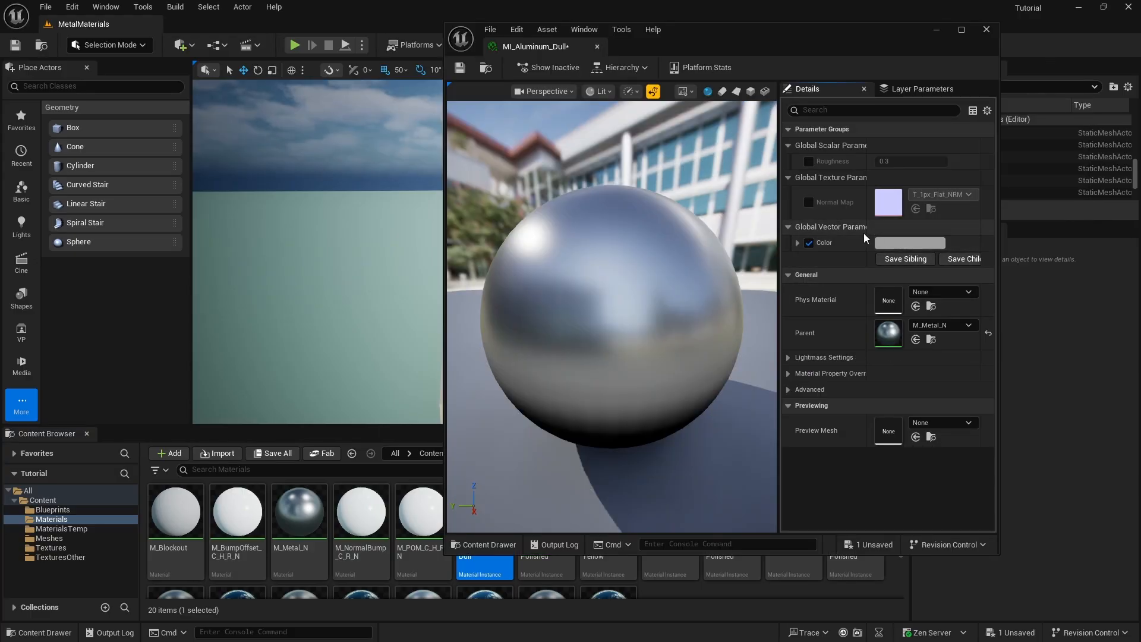
click(809, 244)
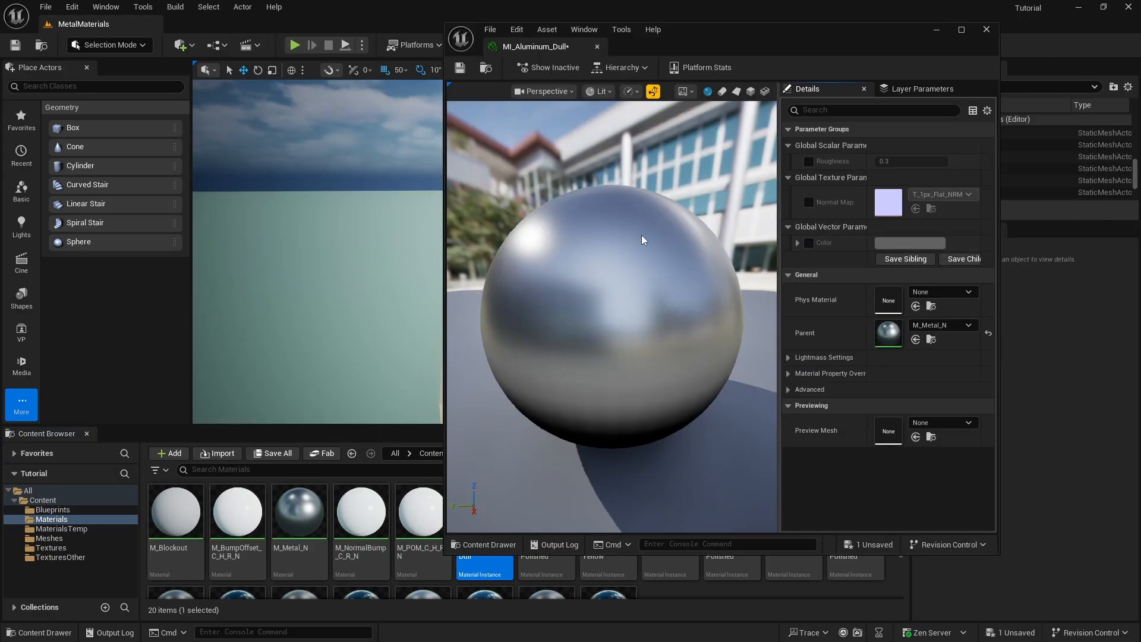
click(809, 242)
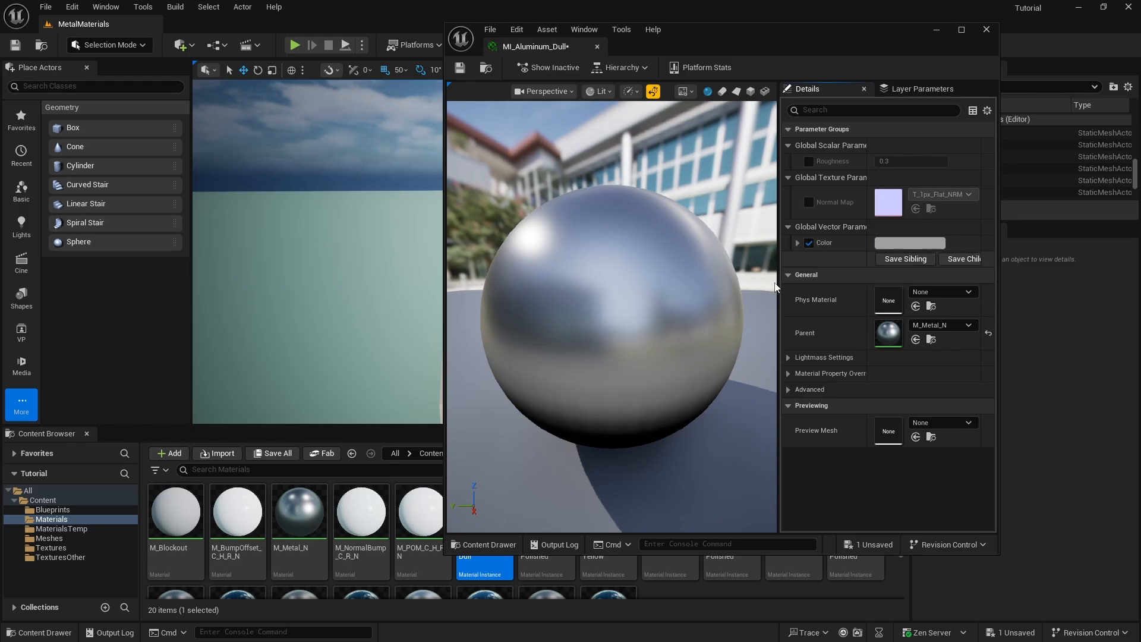
click(908, 244)
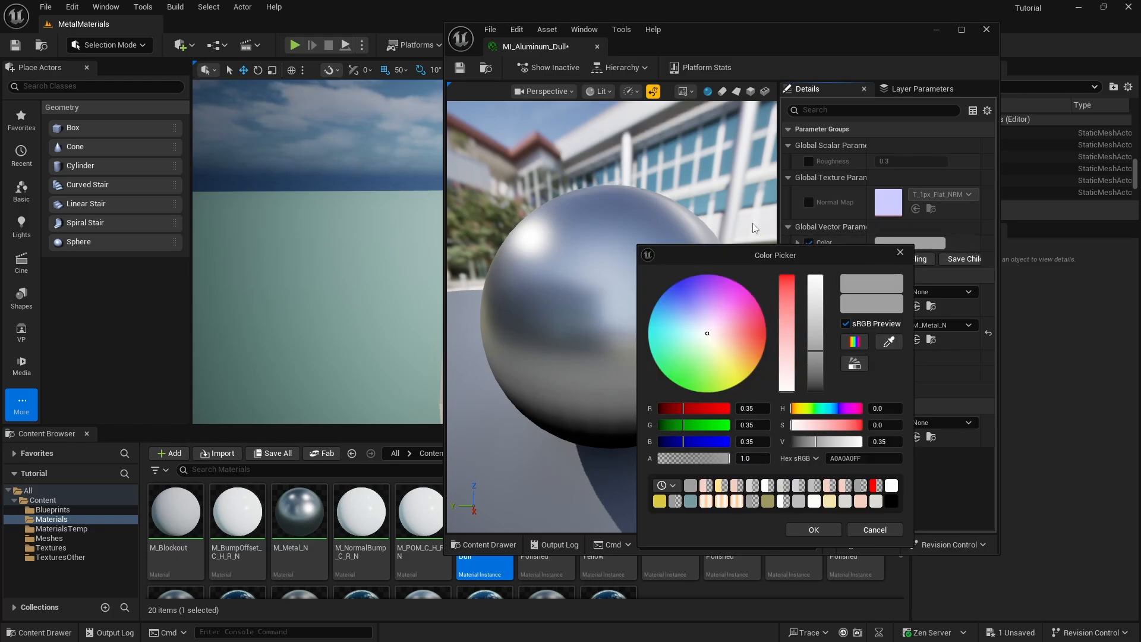
Step: Shrink and rearrange the editor windows, then bring up the Metals.txt notes in Notepad and place them beside the color picker
click(1104, 8)
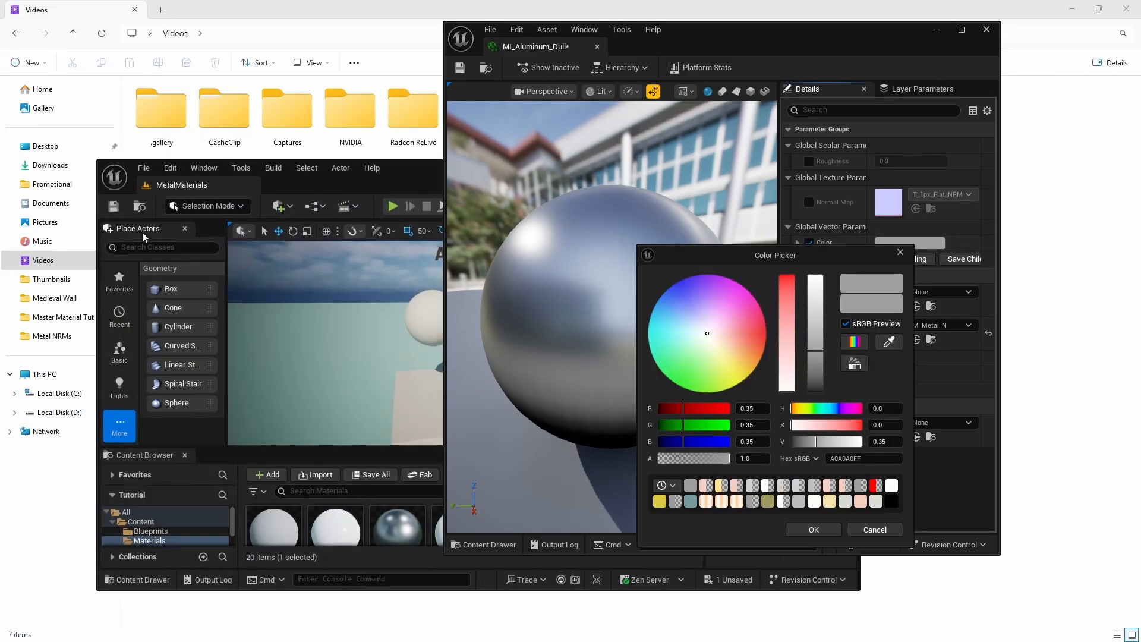
drag(425, 173, 686, 22)
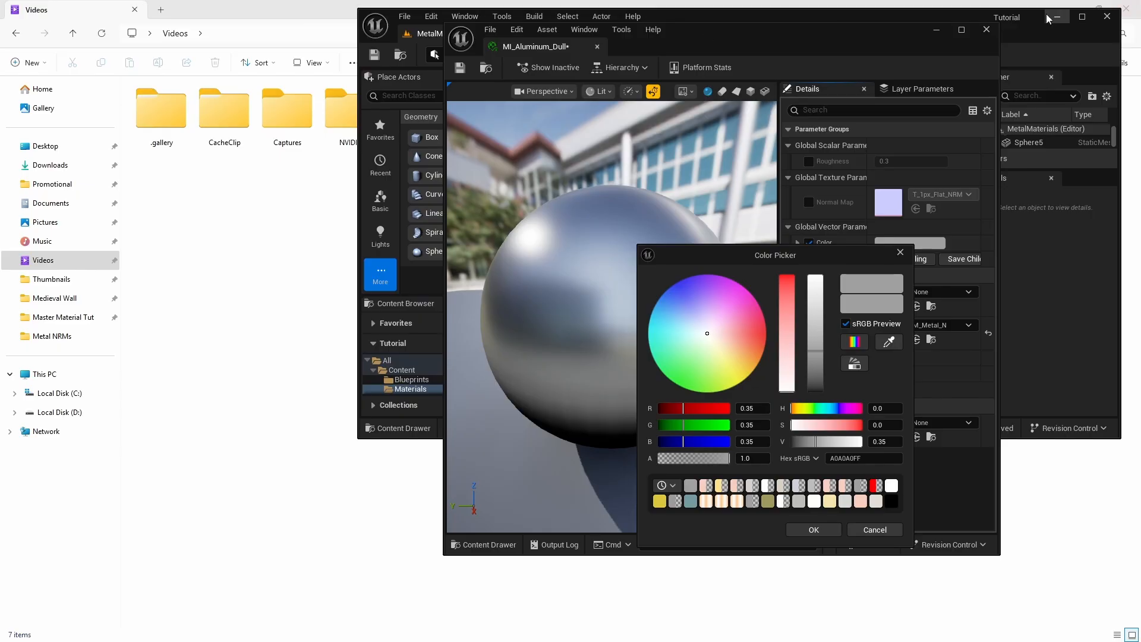
mouse_move(1023, 22)
mouse_down()
mouse_move(1023, 53)
mouse_move(1040, 19)
mouse_up()
click(1073, 13)
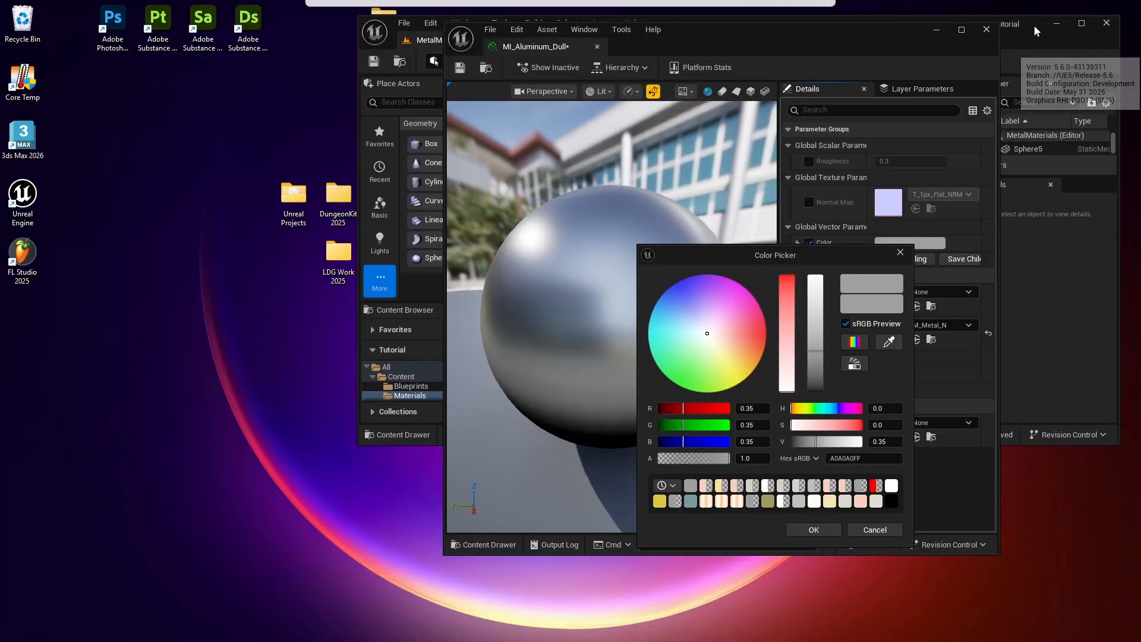
drag(1039, 440, 1039, 635)
click(654, 635)
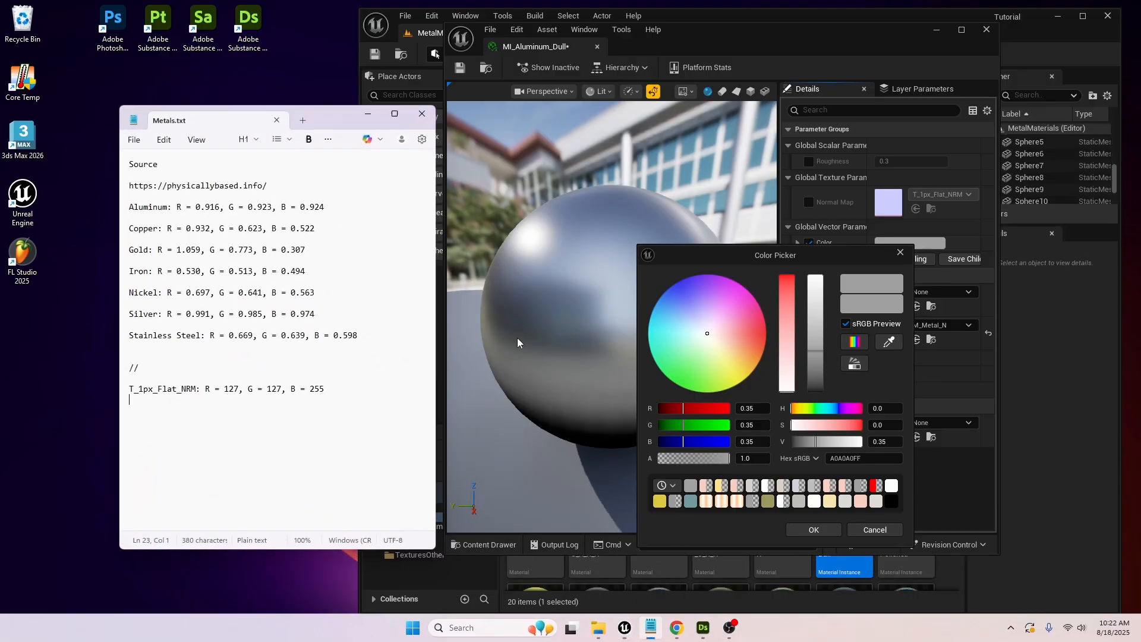
drag(339, 122, 262, 18)
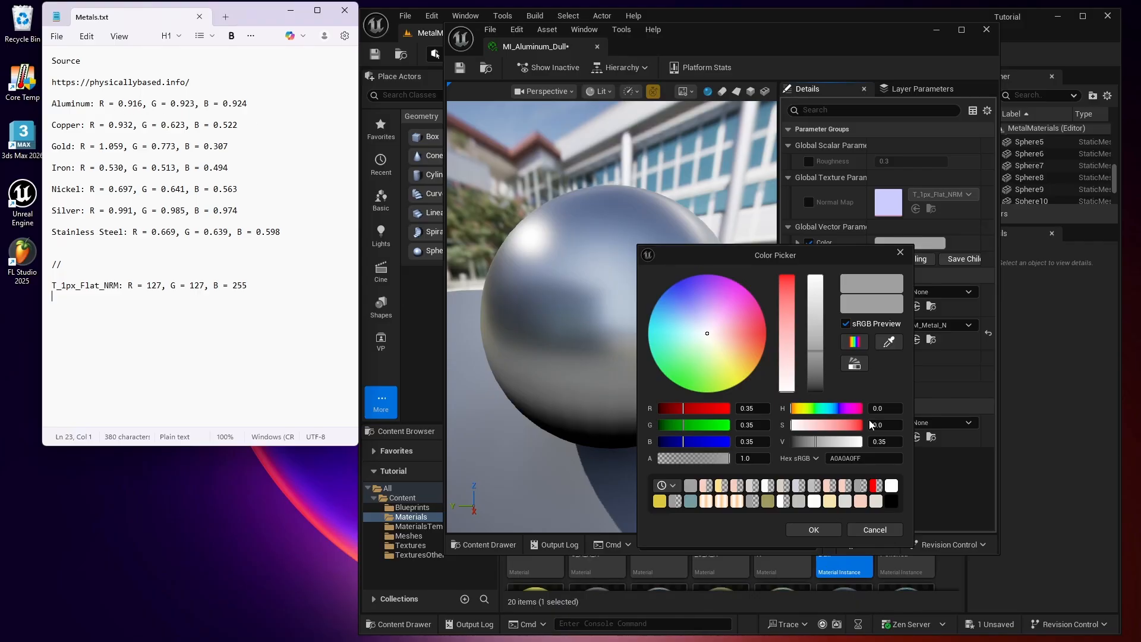
Step: Set the Color parameter of MI_Aluminum_Dull to R 0.916, G 0.923, B 0.924 and accept the color
click(752, 408)
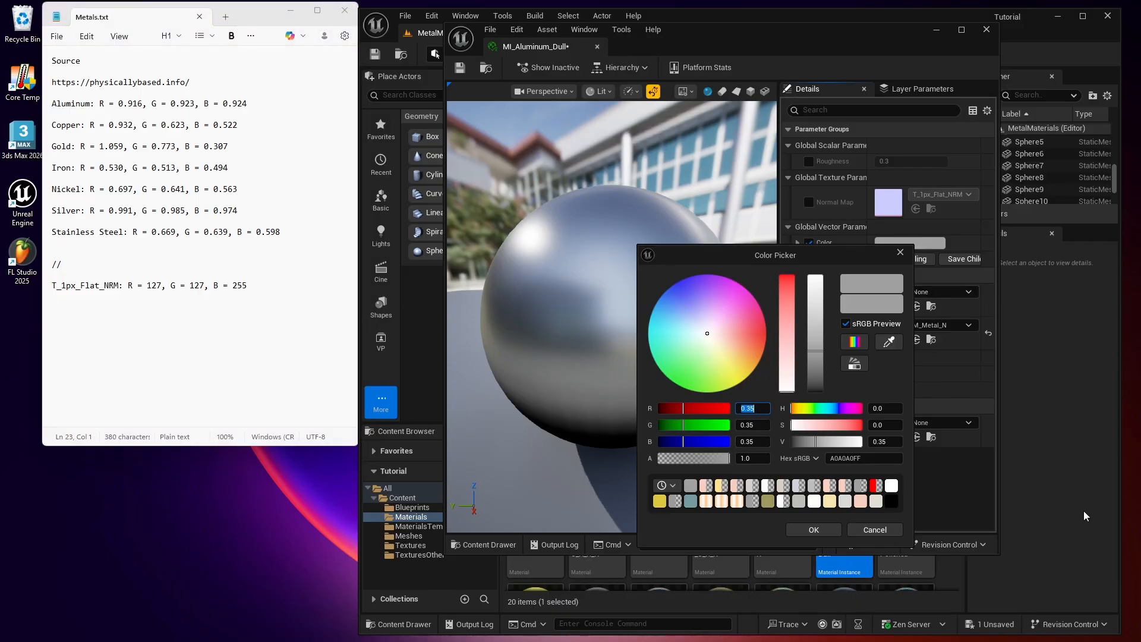
text(.916)
key(Return)
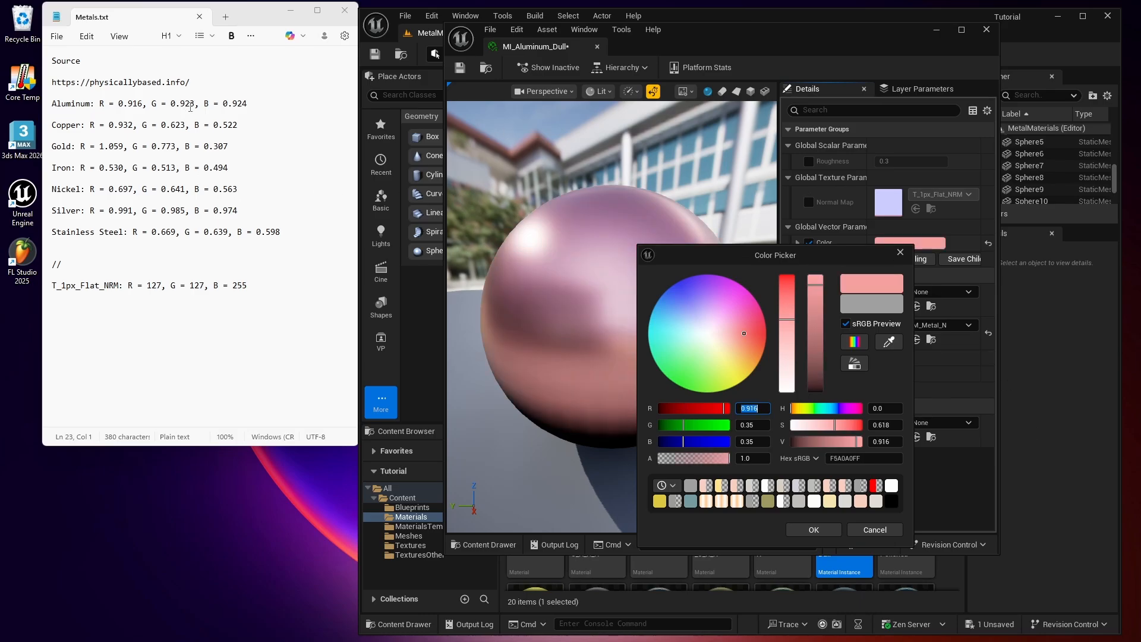
click(758, 426)
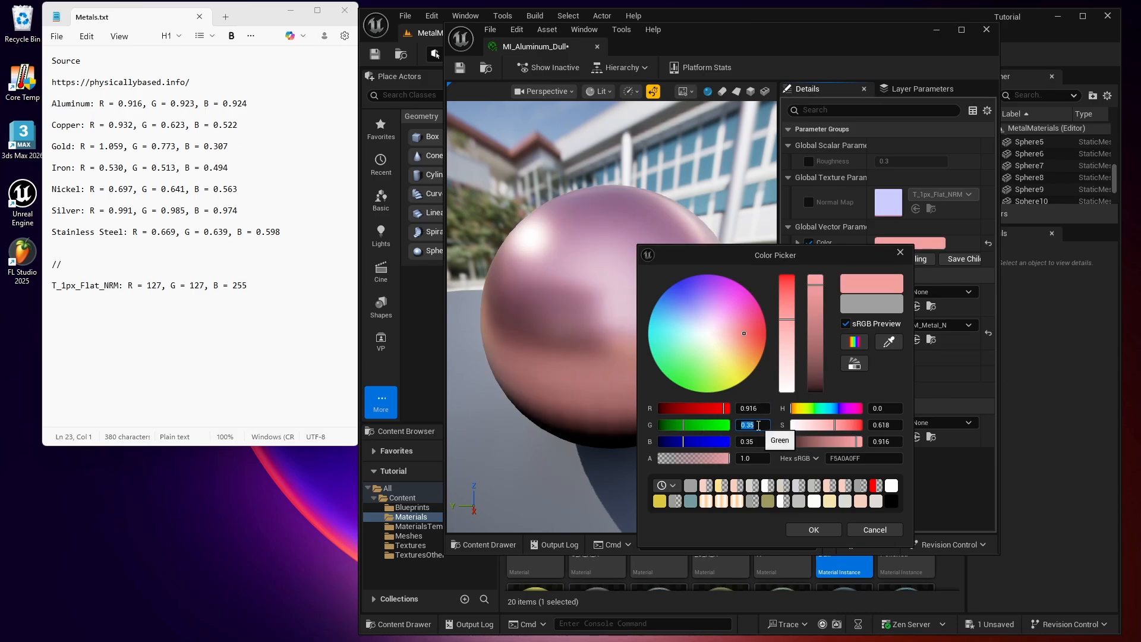
key(BackSpace)
text(0.923)
key(Return)
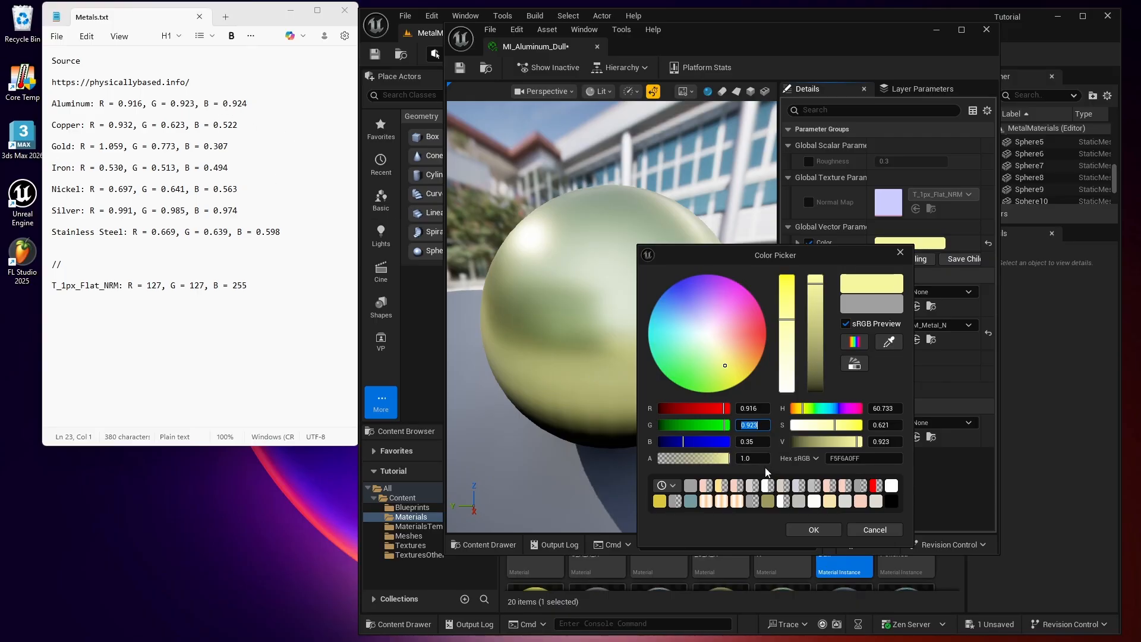
click(758, 442)
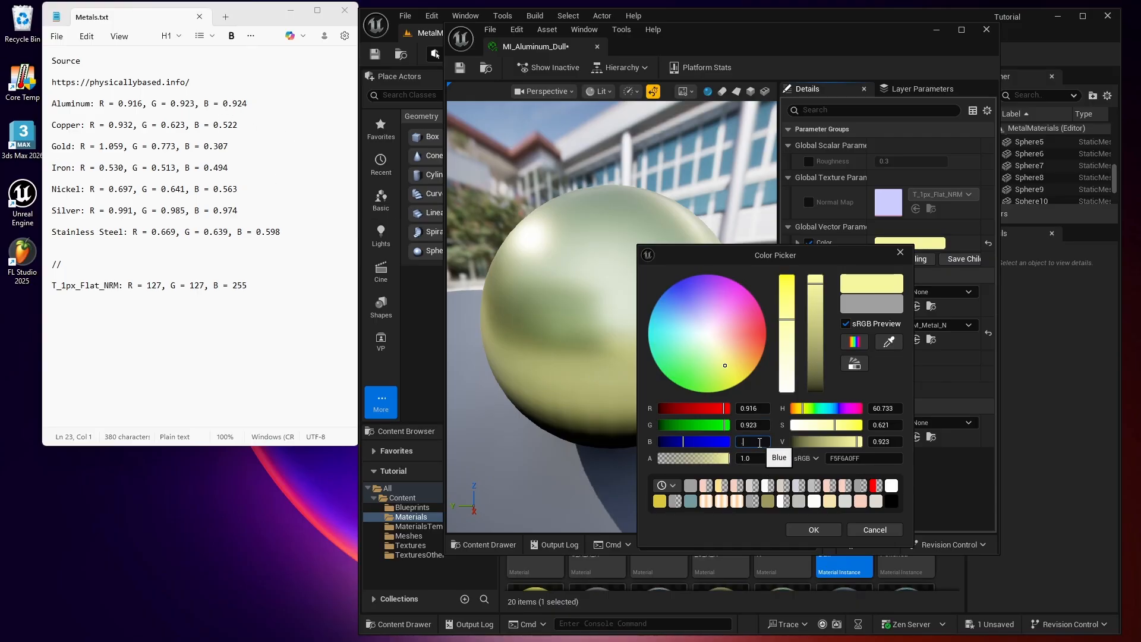
text(.924)
key(Return)
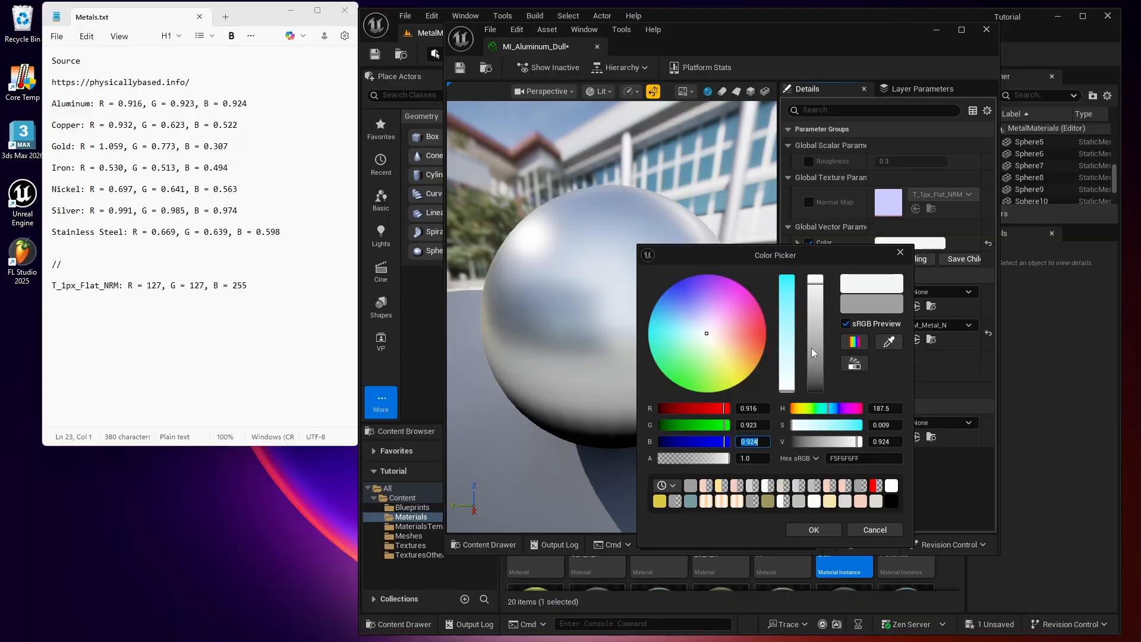
click(814, 530)
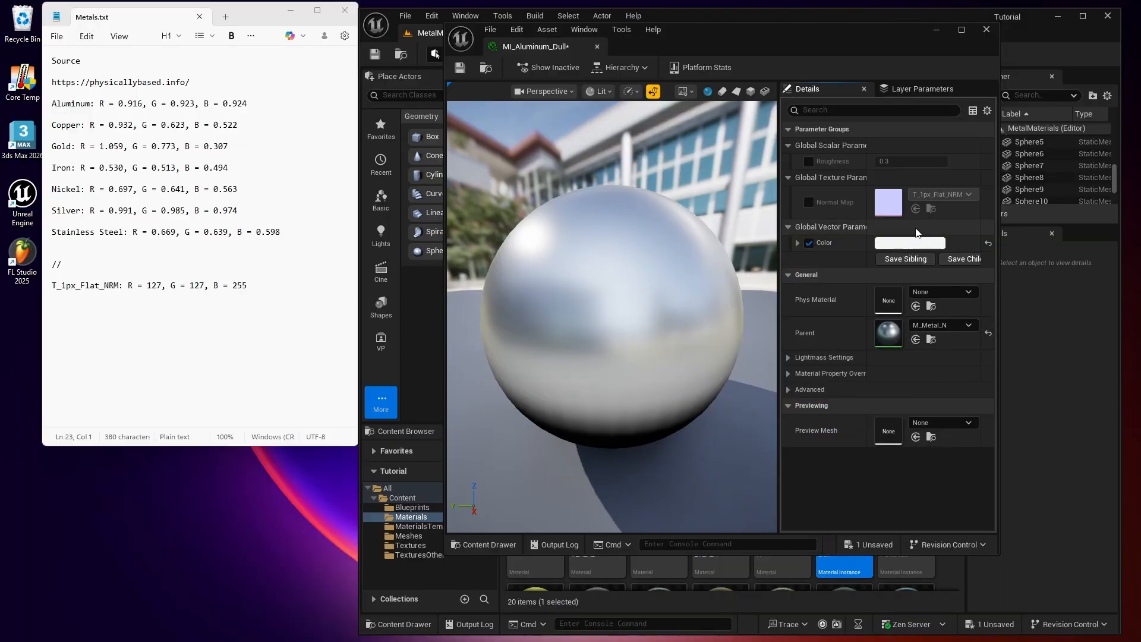
Step: Inspect the dull aluminum preview sphere, save MI_Aluminum_Dull and close its editor
mouse_move(600, 305)
mouse_down()
mouse_move(642, 309)
mouse_move(573, 285)
mouse_move(618, 300)
mouse_up()
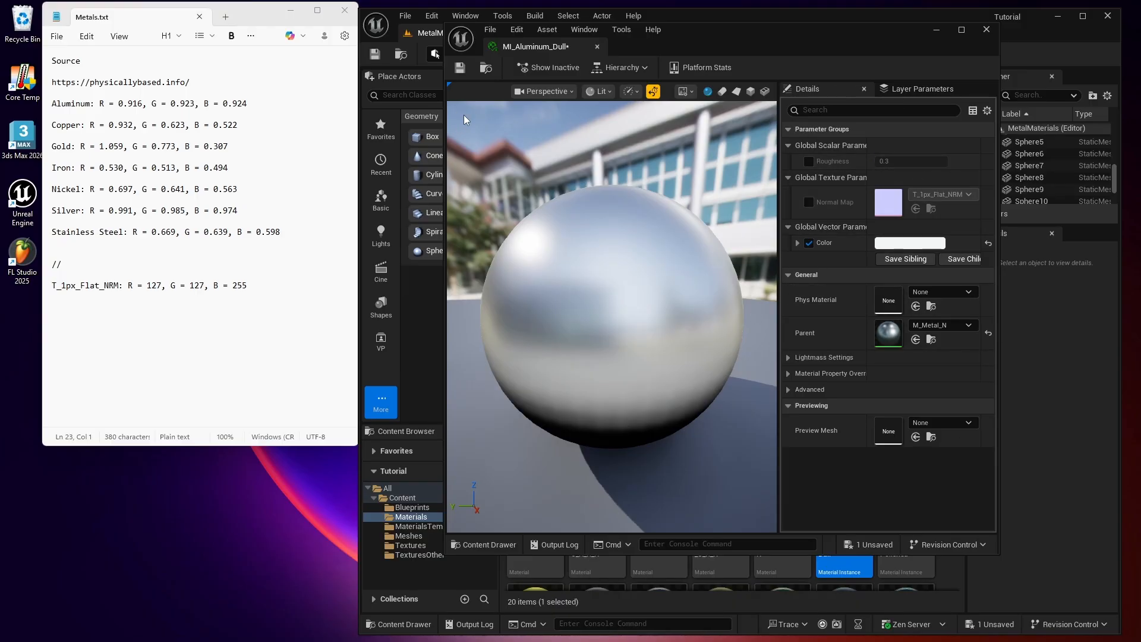
click(460, 67)
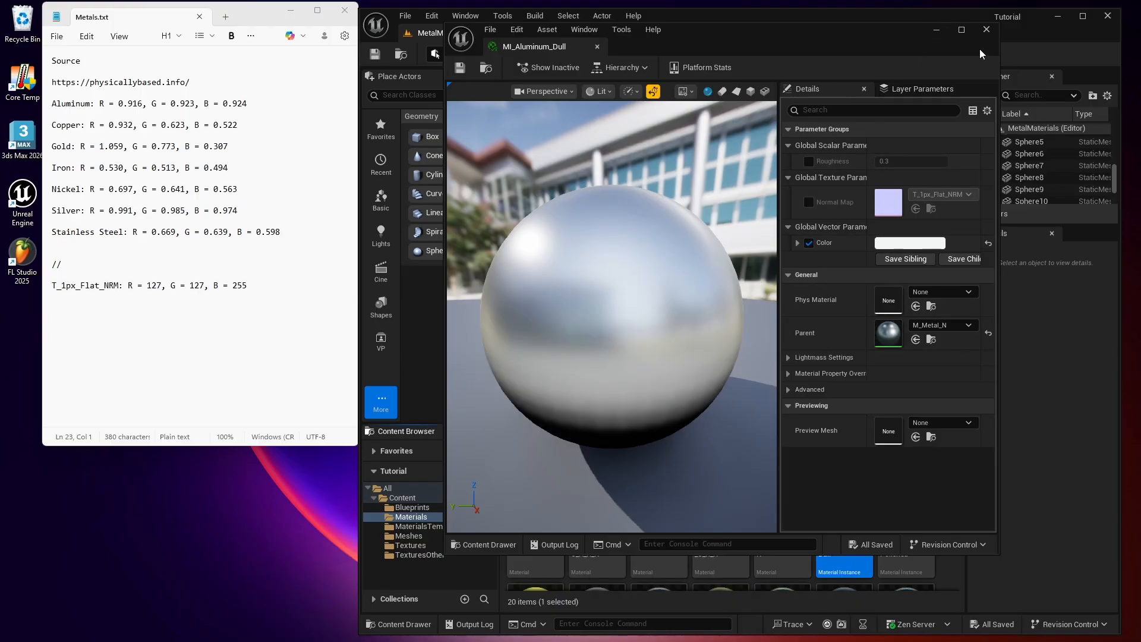
click(987, 29)
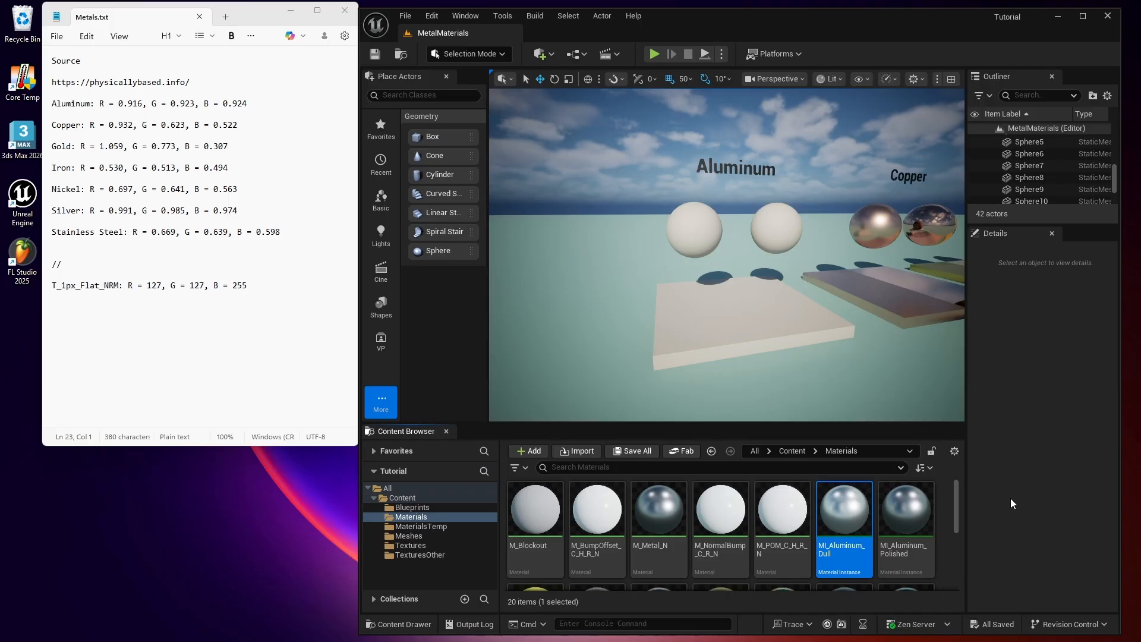
Step: Open MI_Aluminum_Polished for editing, enable its Color parameter override and bring up the color picker
double_click(912, 512)
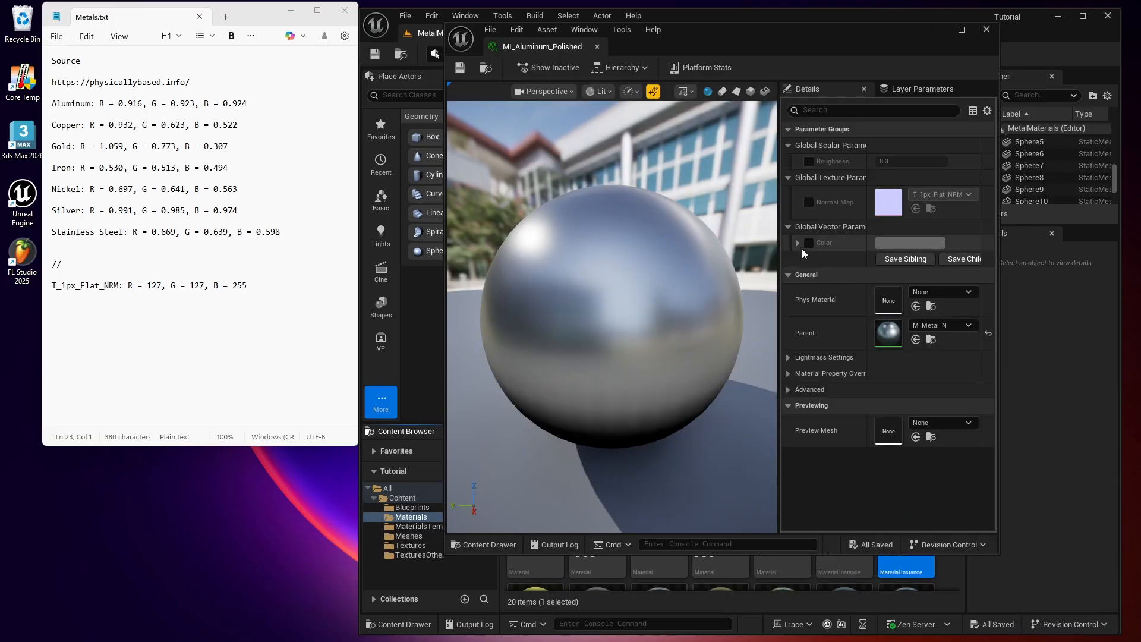
click(808, 243)
click(910, 243)
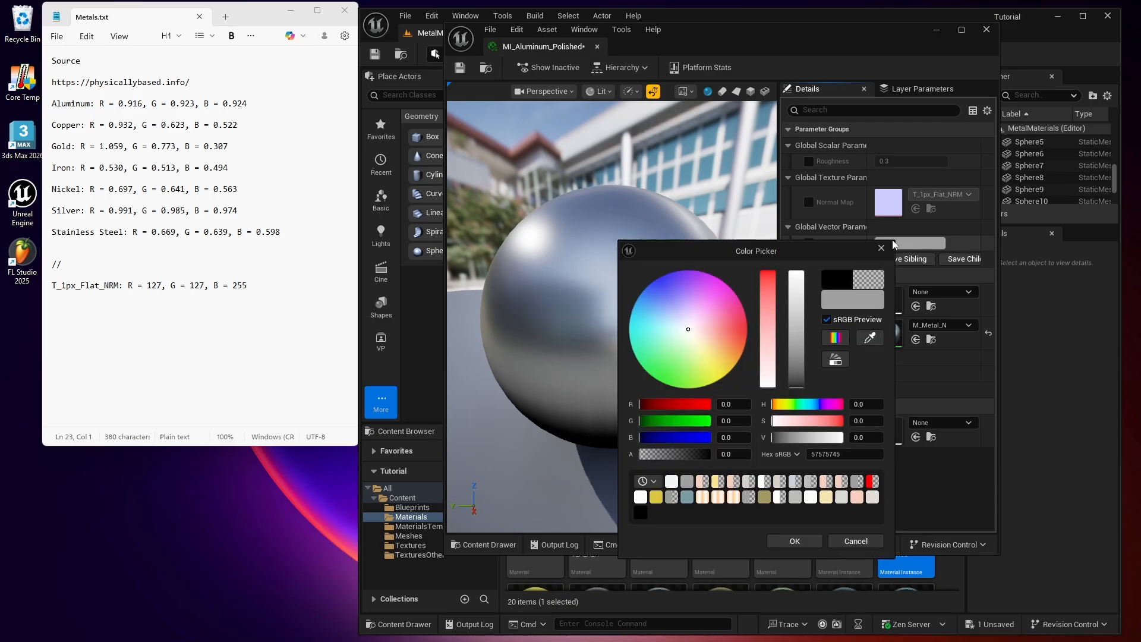
Step: Set the Color parameter of MI_Aluminum_Polished to R 0.926, G 0.923, B 0.924 and accept the color
click(732, 406)
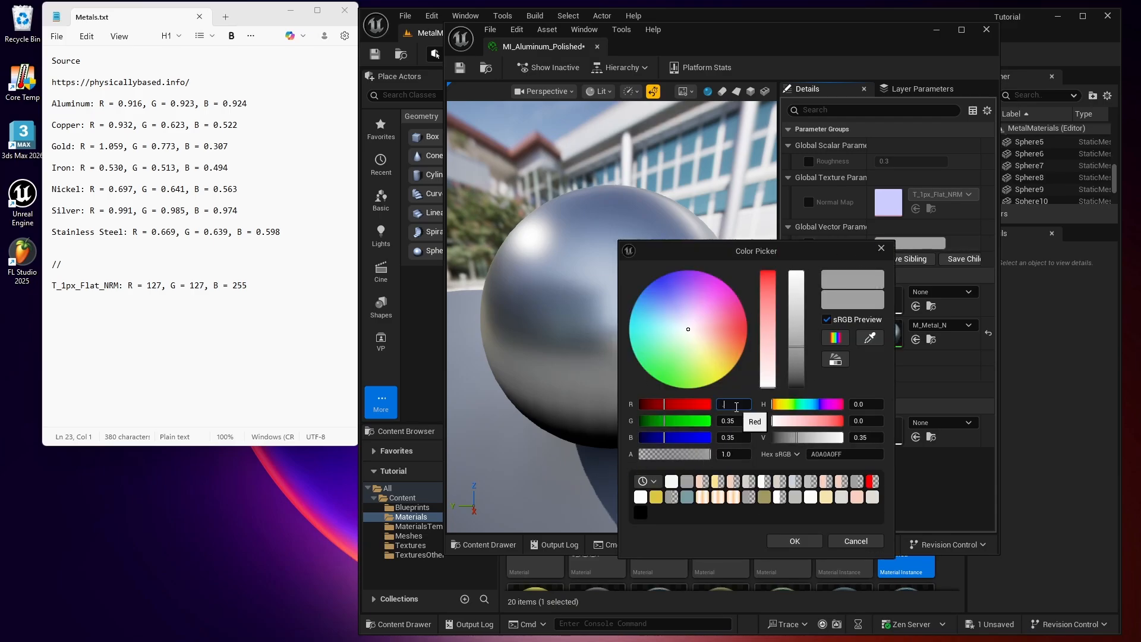
key(Return)
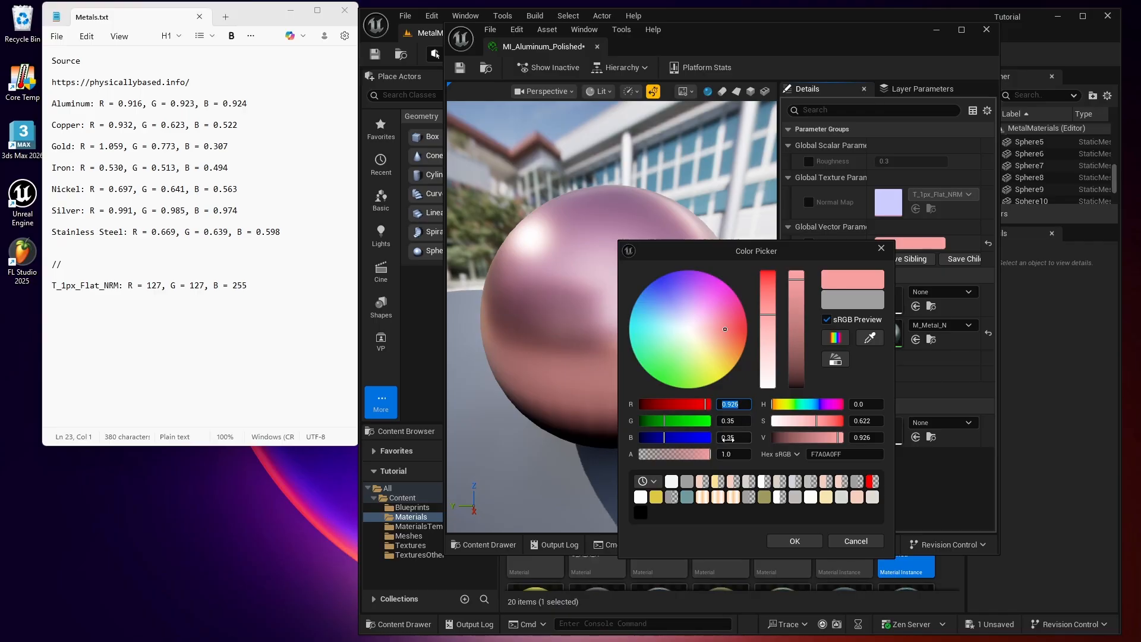
click(732, 420)
key(BackSpace)
text(.92)
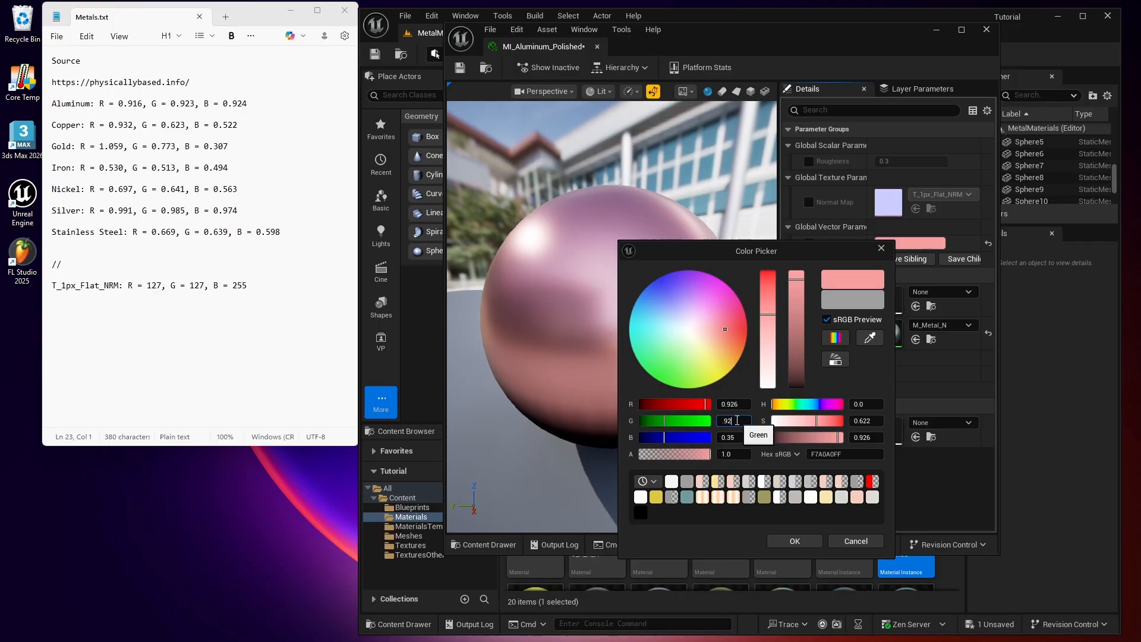
text(3)
key(Return)
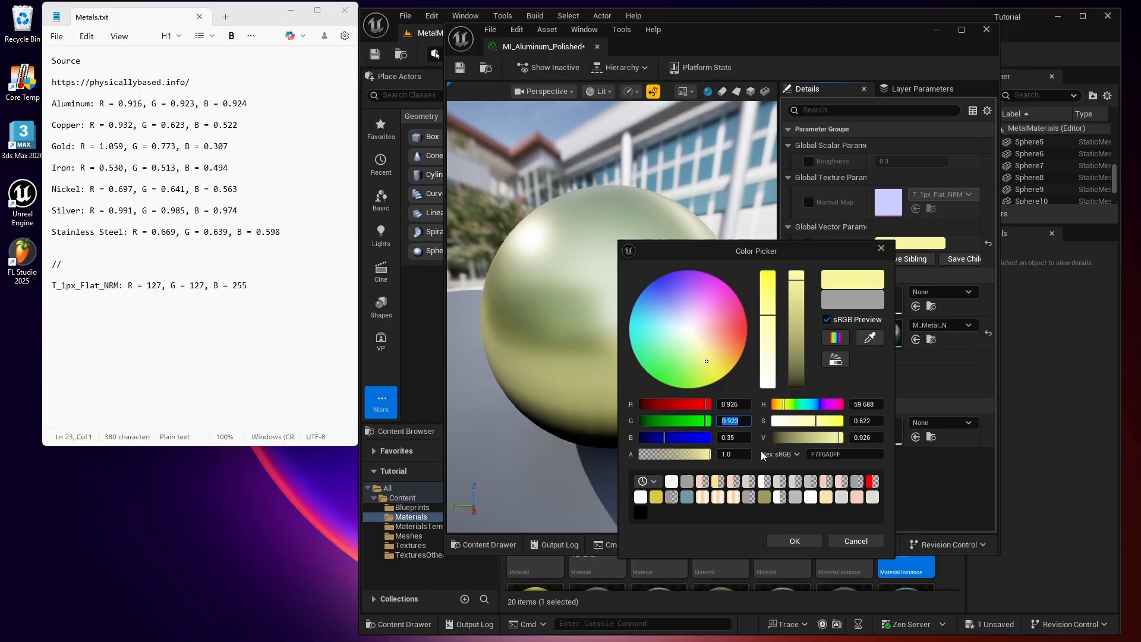
click(737, 437)
key(BackSpace)
text(.924)
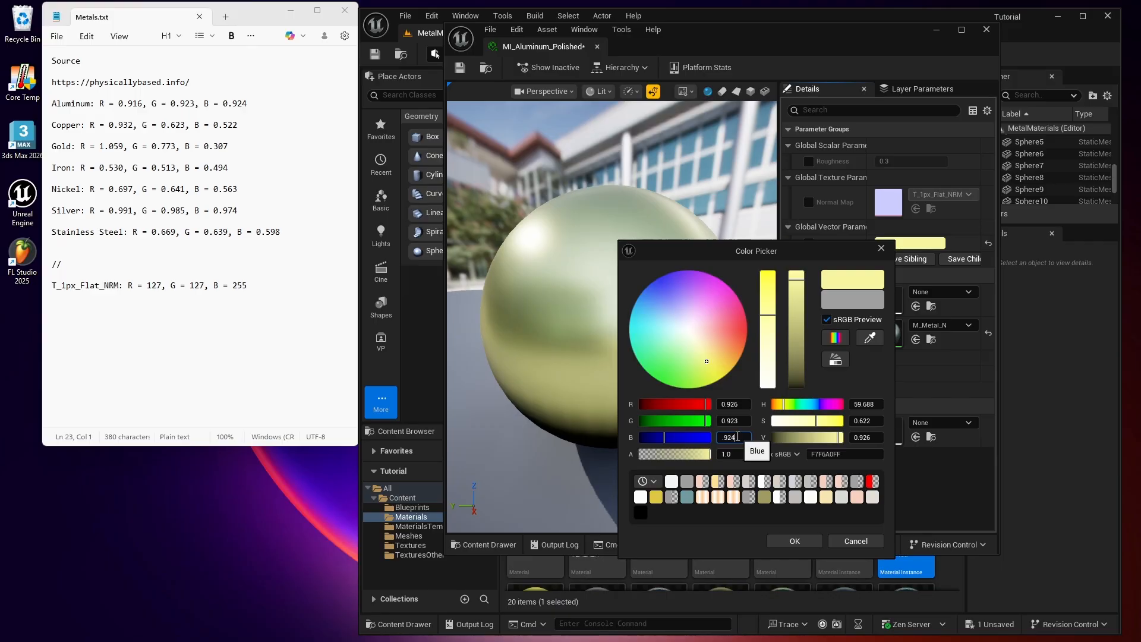
key(Return)
click(795, 541)
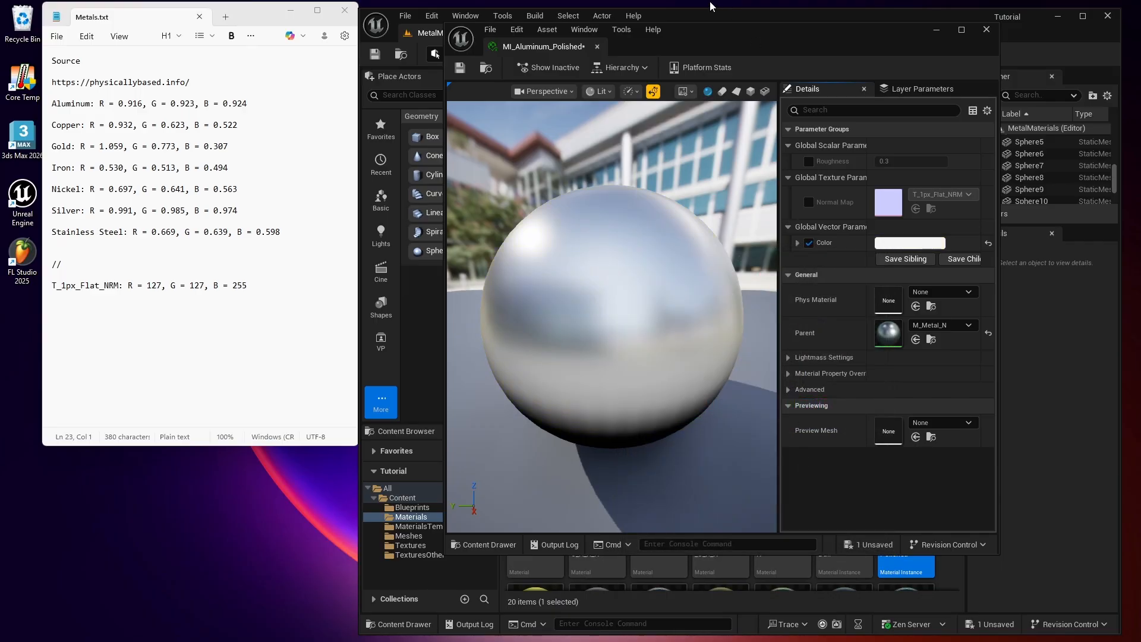
Step: Override Roughness with 0 in MI_Aluminum_Polished, and save and close the material instance
drag(682, 224, 749, 226)
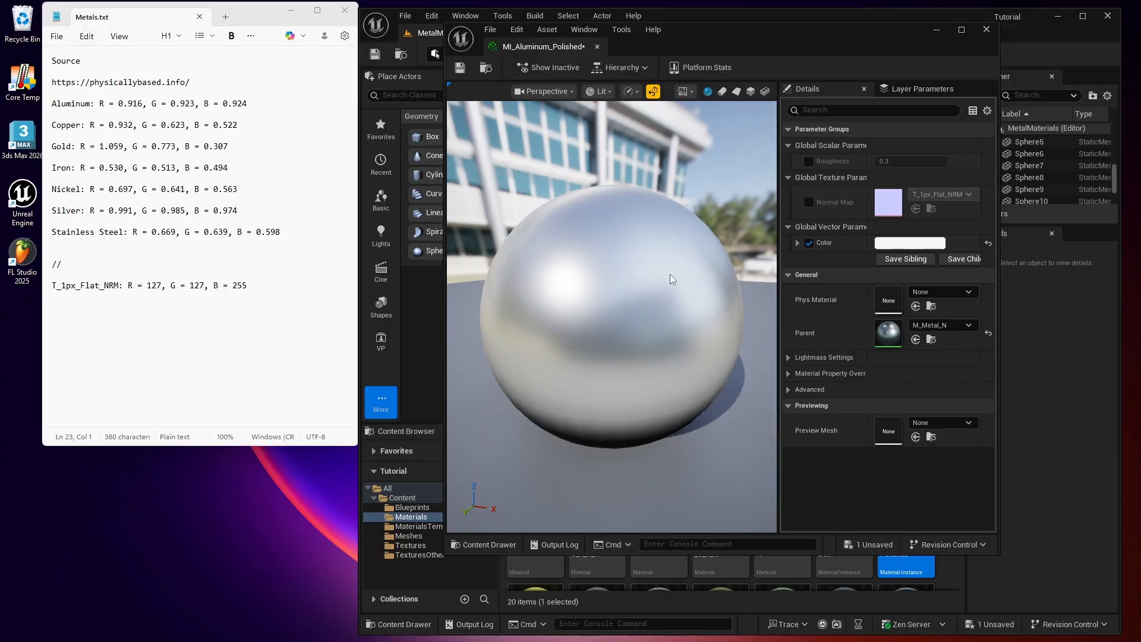
click(809, 161)
click(900, 161)
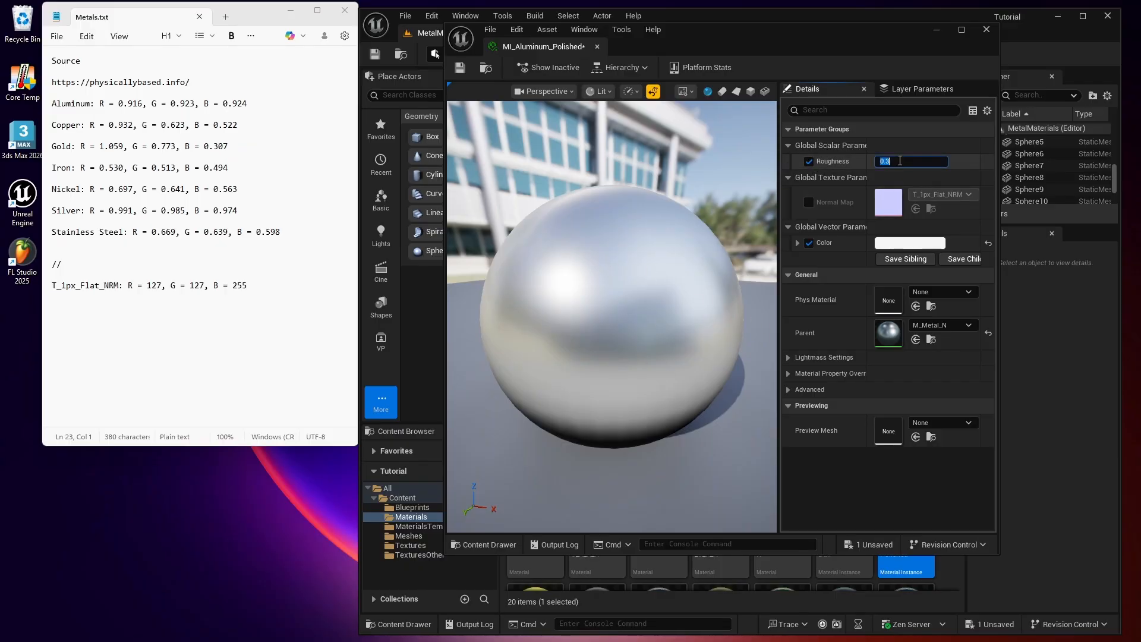
text(0)
key(Return)
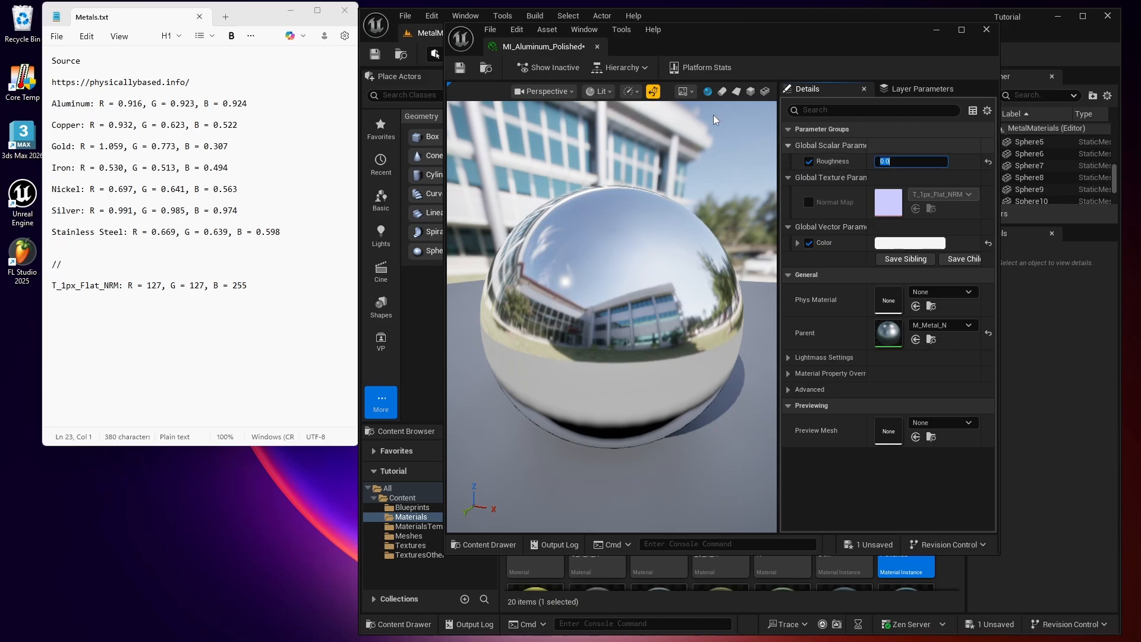
click(460, 68)
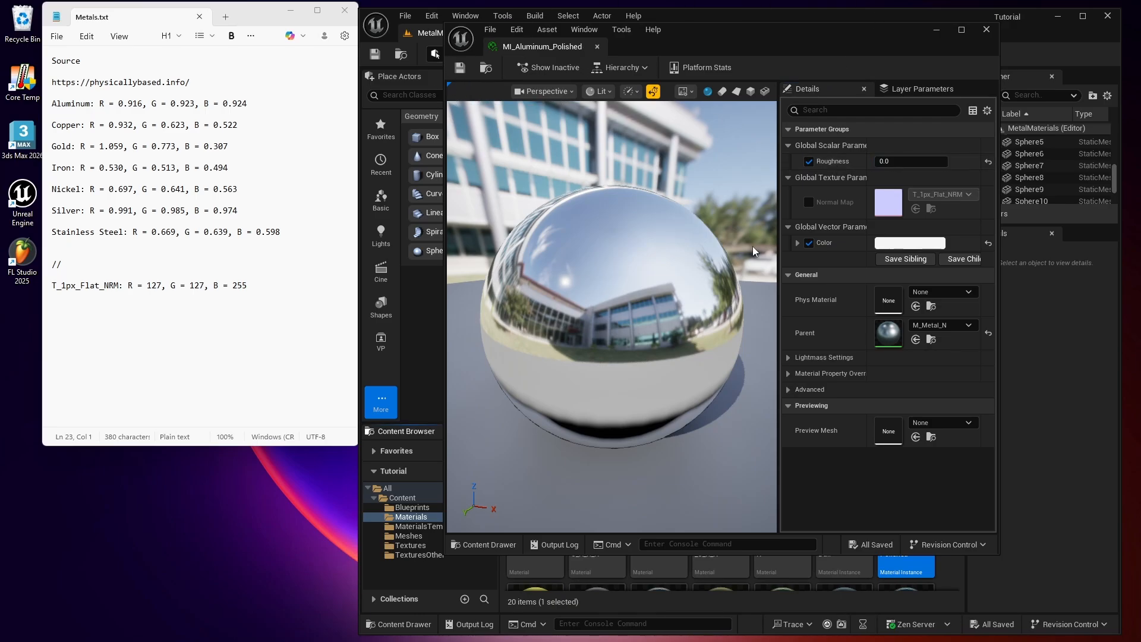
click(986, 29)
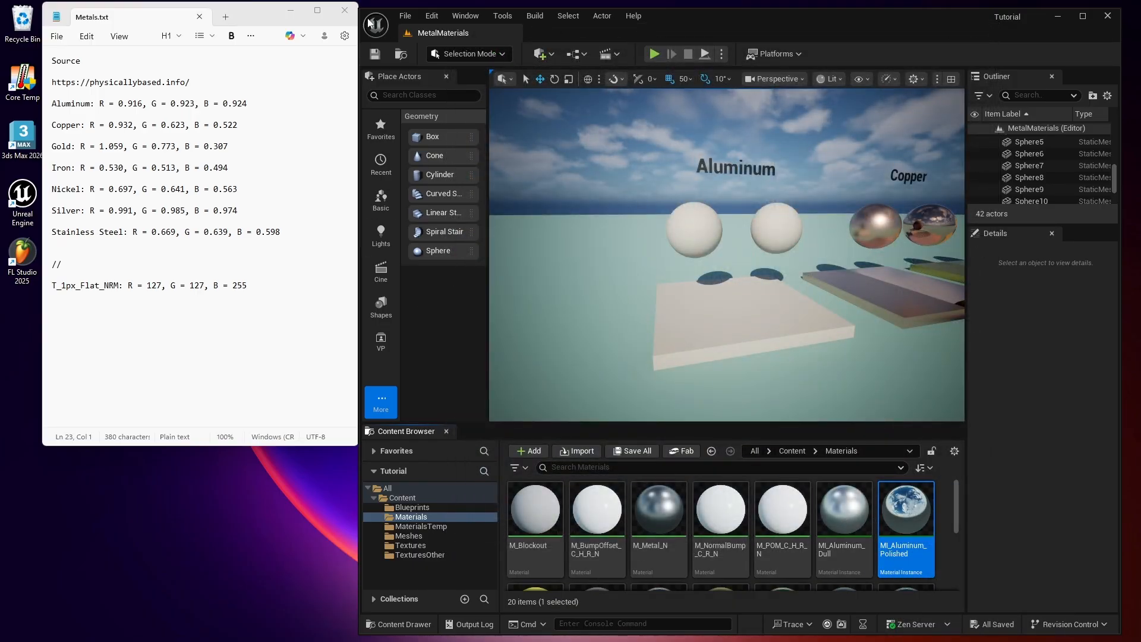
Step: Switch to physicallybased.info in Chrome and compare the material colors in the sRGB and sRGB (Linear) color spaces, ending on sRGB (Linear)
drag(253, 19, 698, 105)
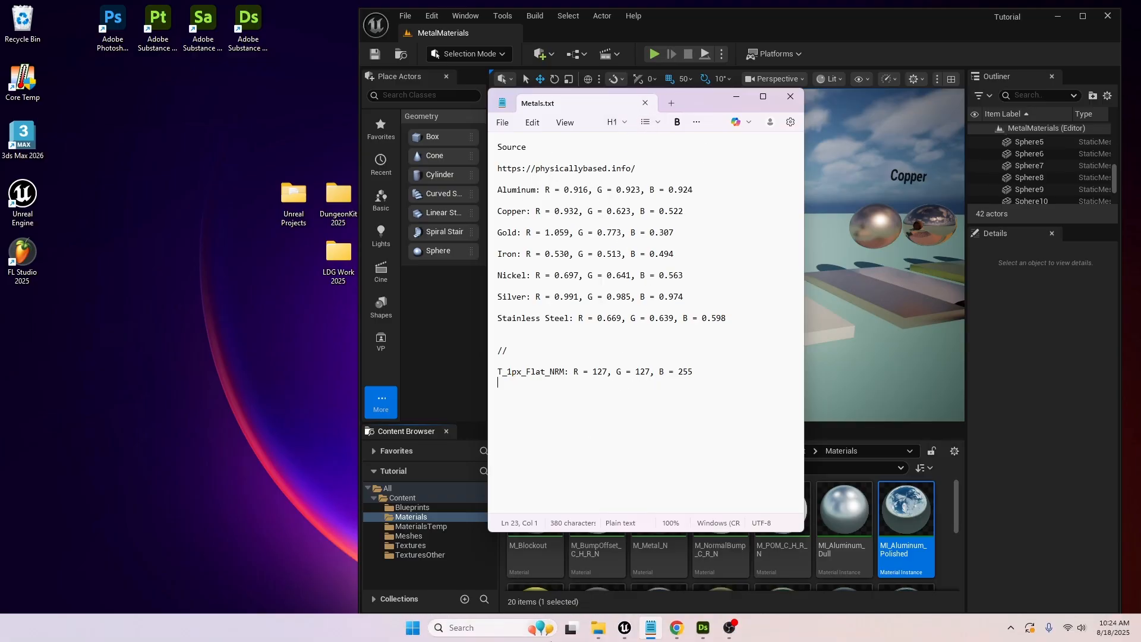
click(676, 627)
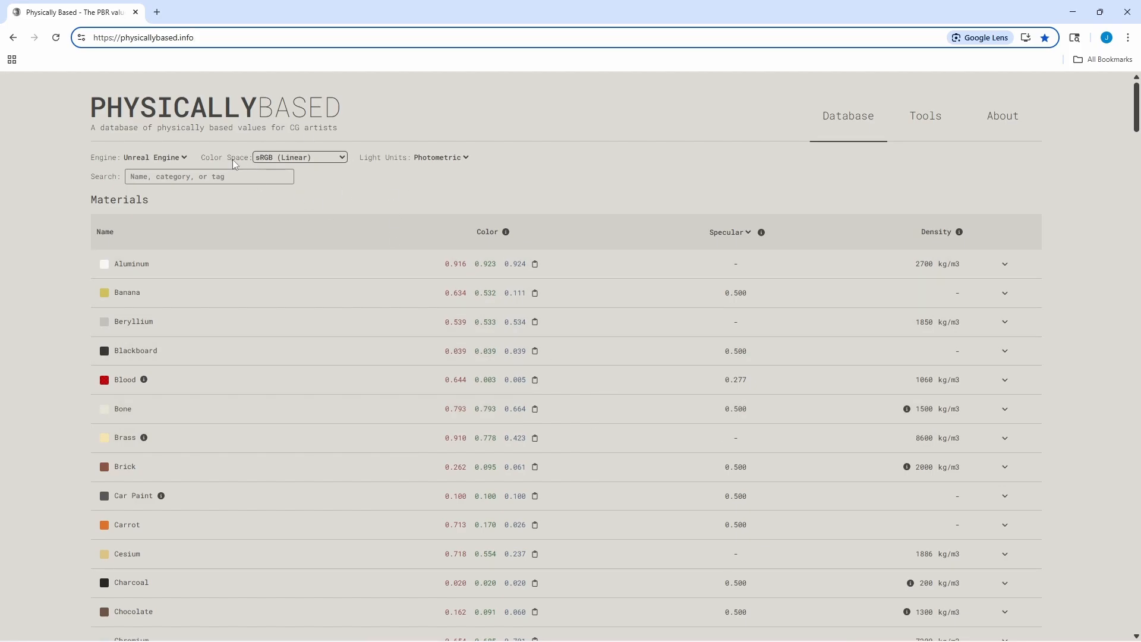
click(345, 159)
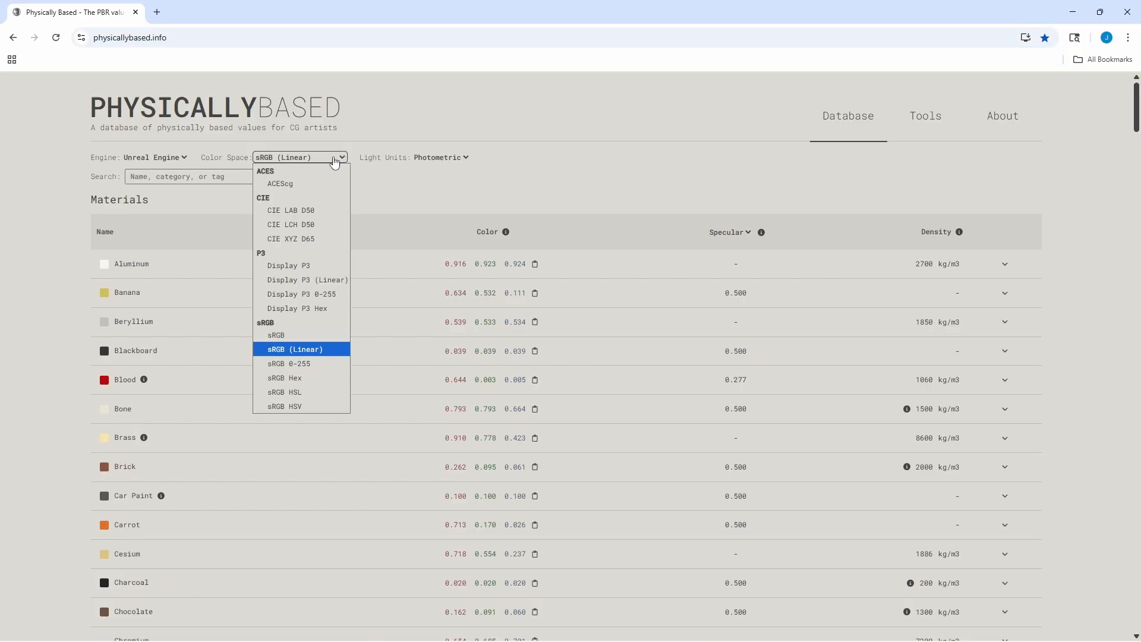
click(294, 339)
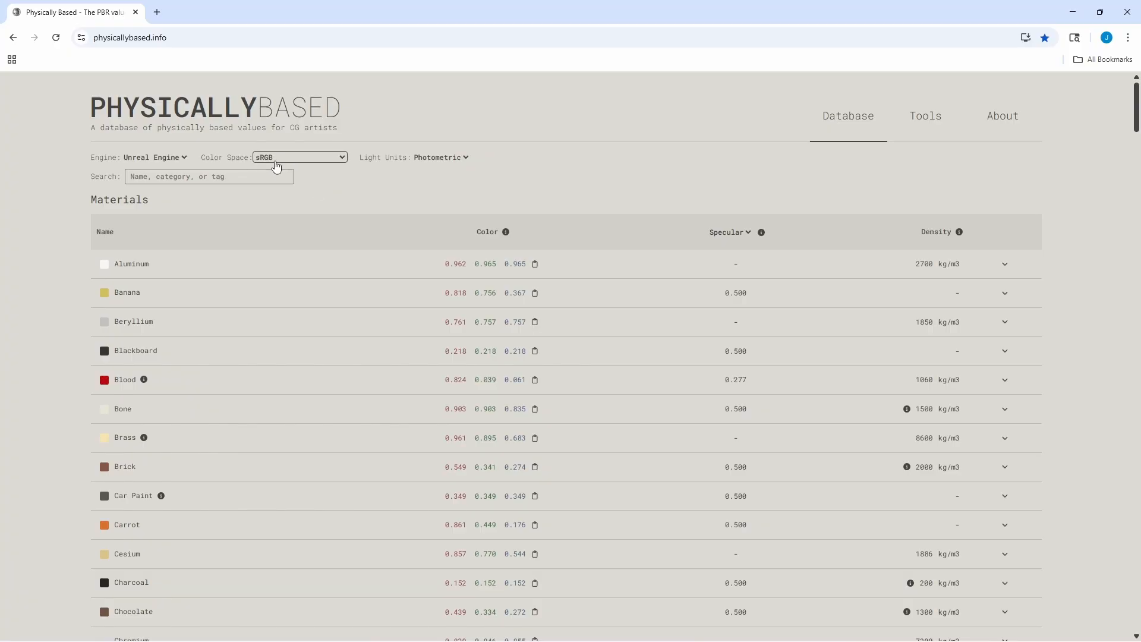
click(342, 160)
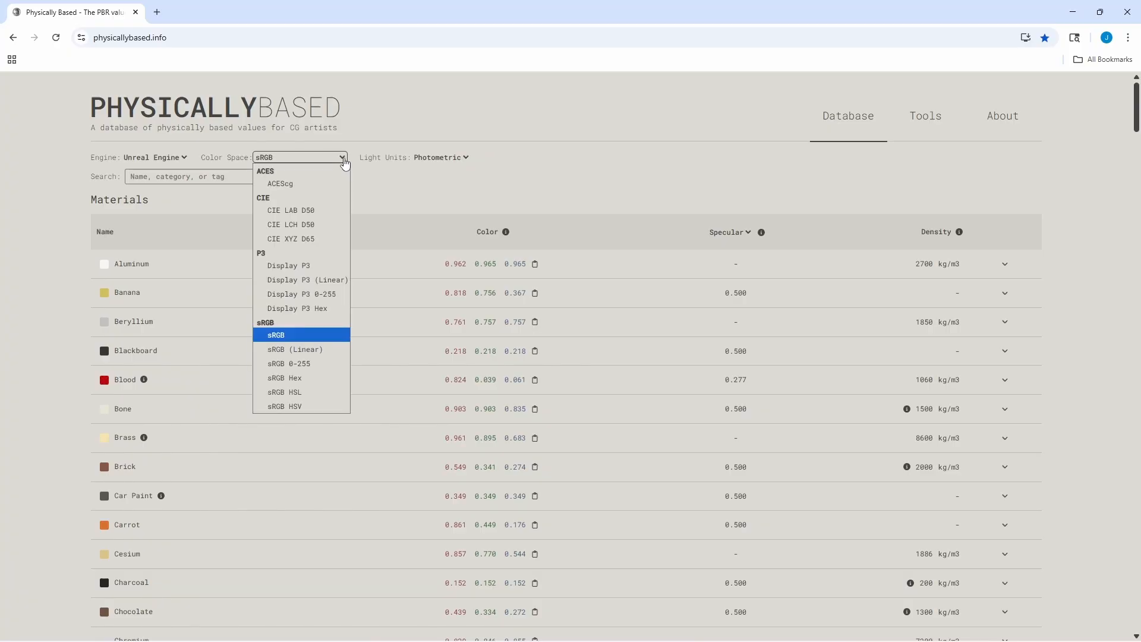
click(296, 349)
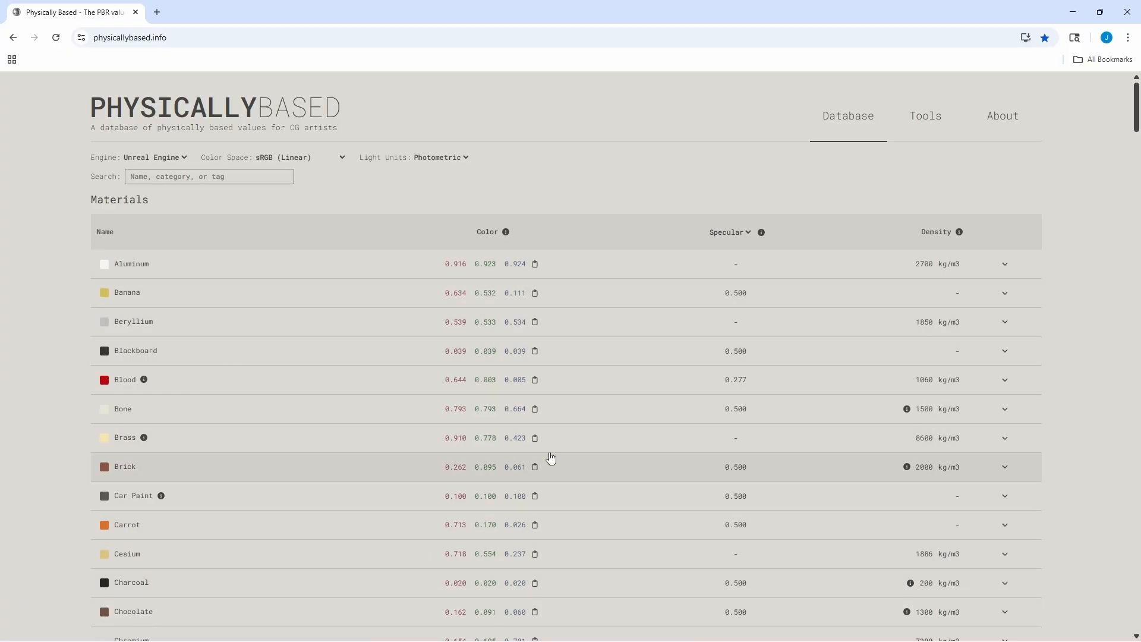
Step: Examine the linear color values of the metals in the materials list, from copper down to silver
scroll(571, 399, down, 2)
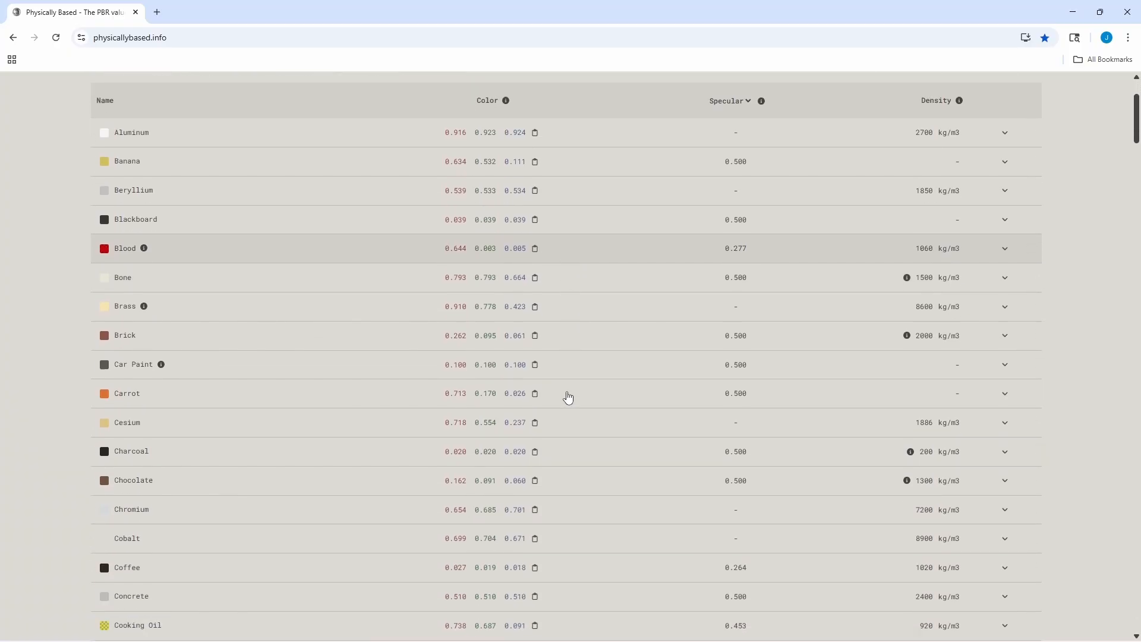
scroll(562, 392, down, 4)
scroll(433, 262, down, 4)
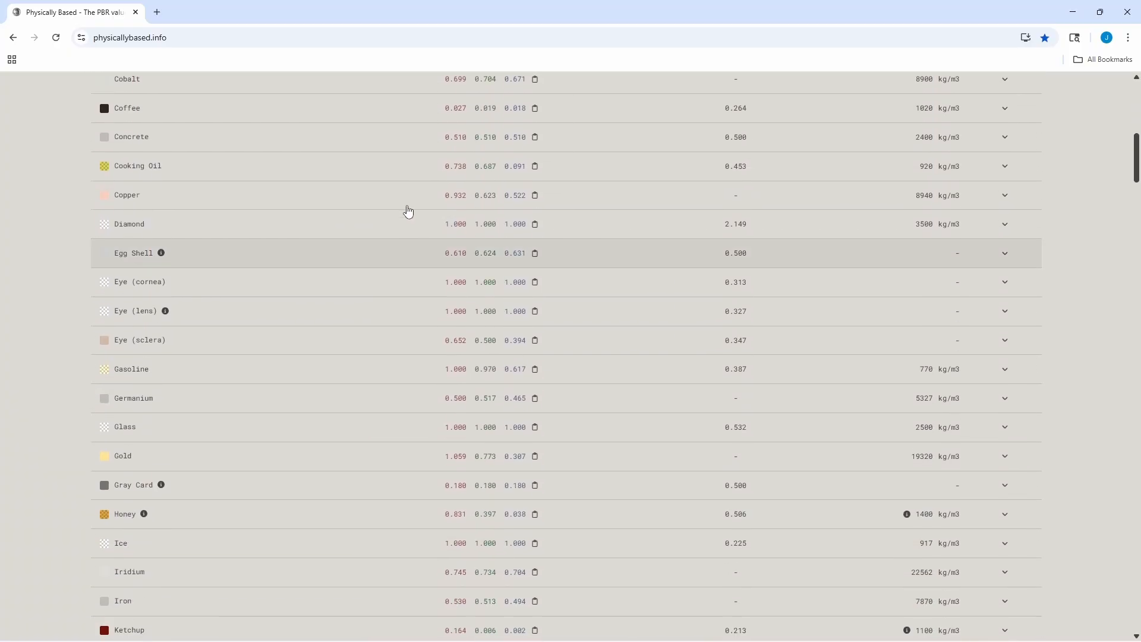
scroll(319, 375, down, 4)
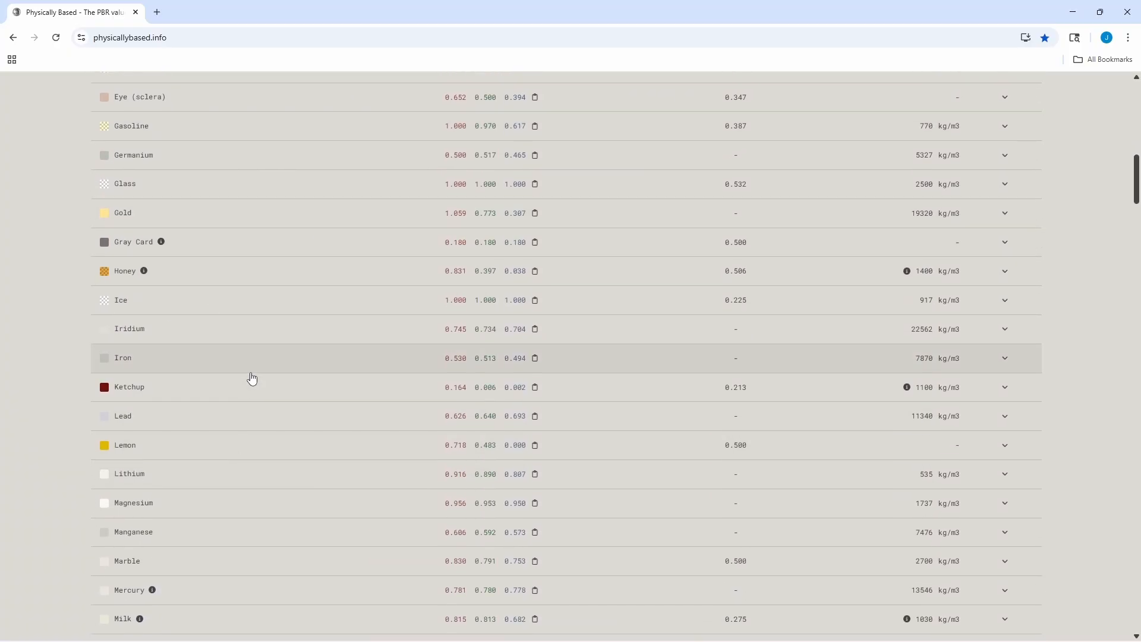
scroll(339, 507, down, 7)
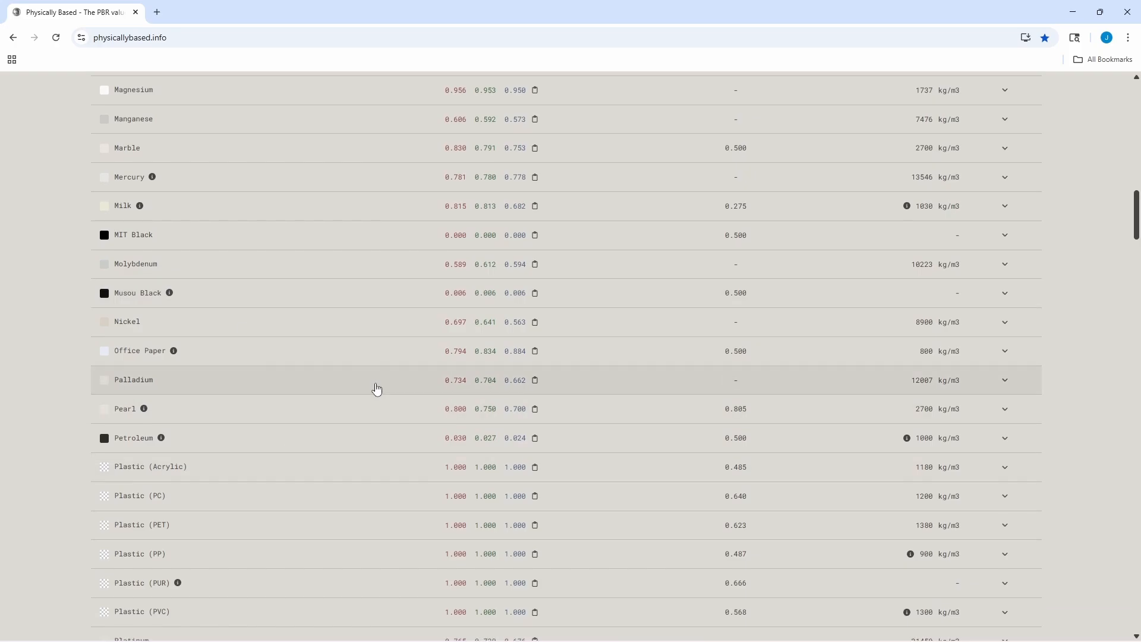
scroll(315, 463, down, 4)
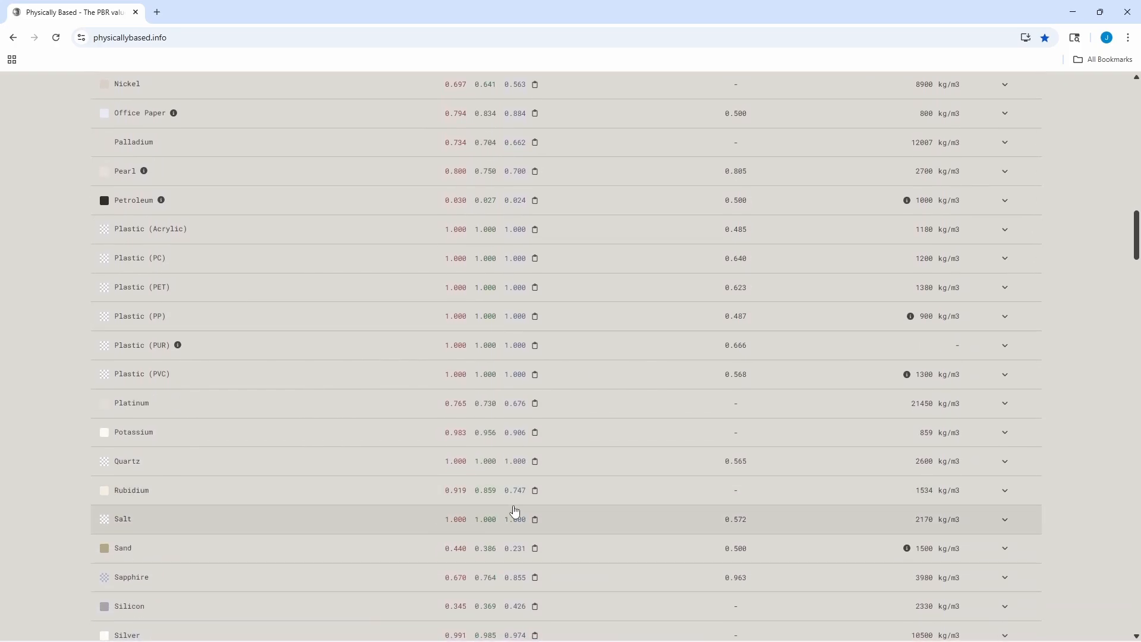
scroll(514, 511, down, 8)
scroll(551, 474, up, 5)
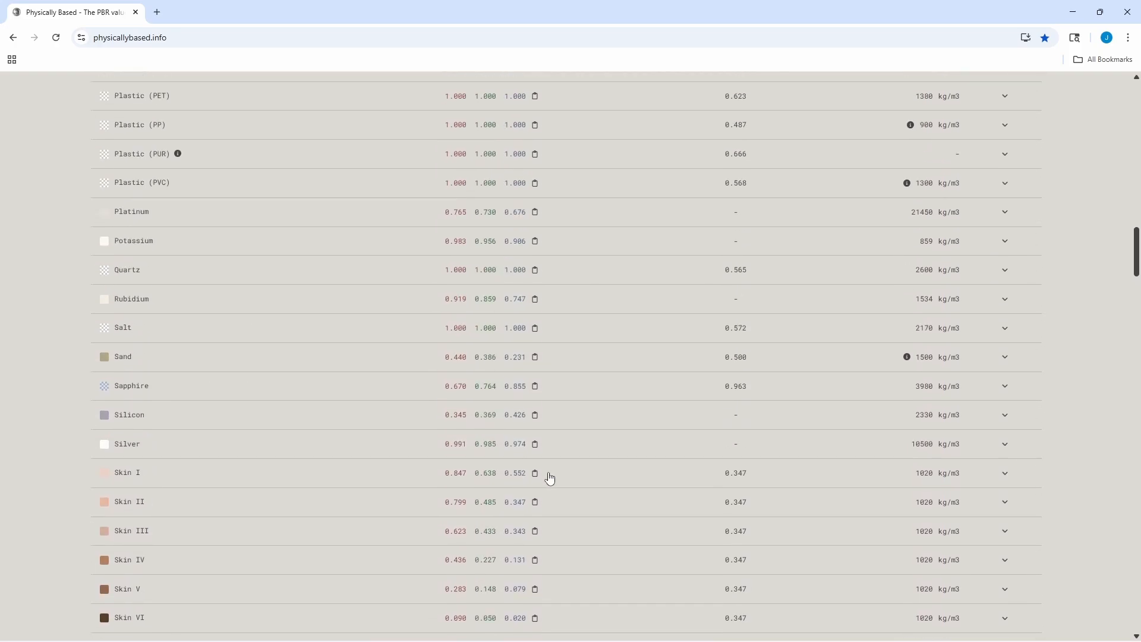
Step: Leave the browser, save the metal color notes in Metals.txt in Notepad and minimize the notes
scroll(549, 479, up, 20)
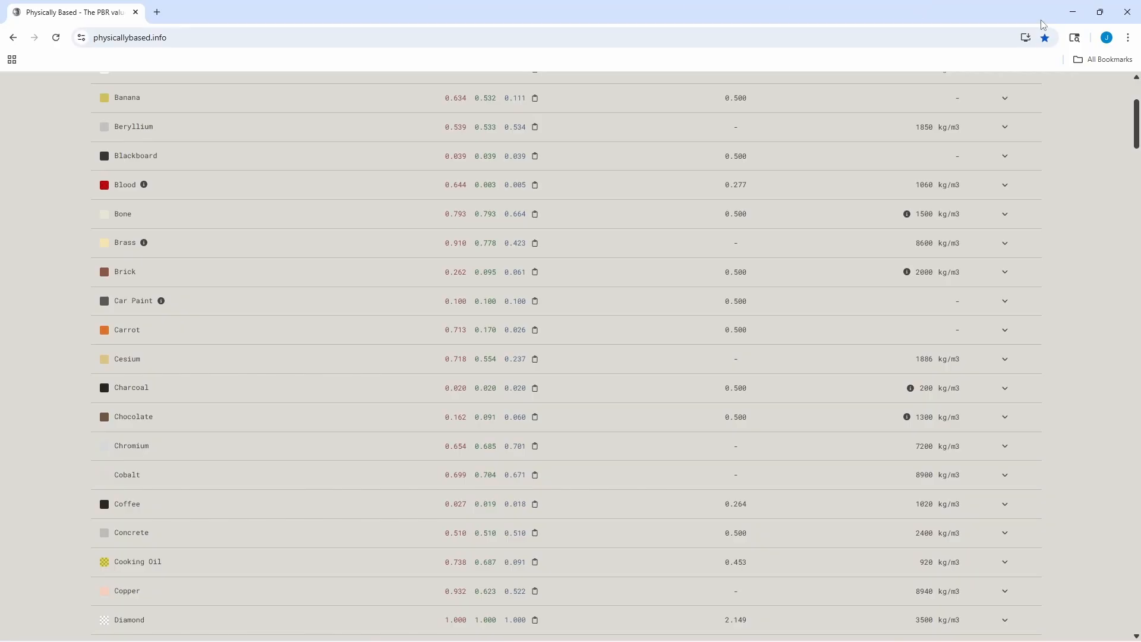
click(1073, 12)
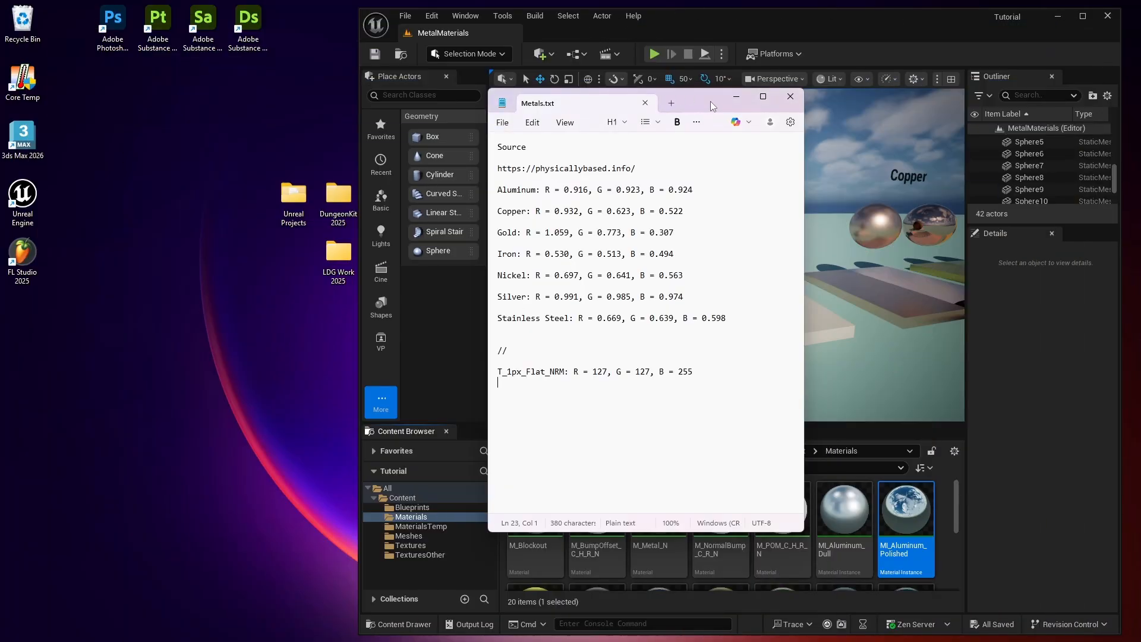
drag(713, 106, 493, 133)
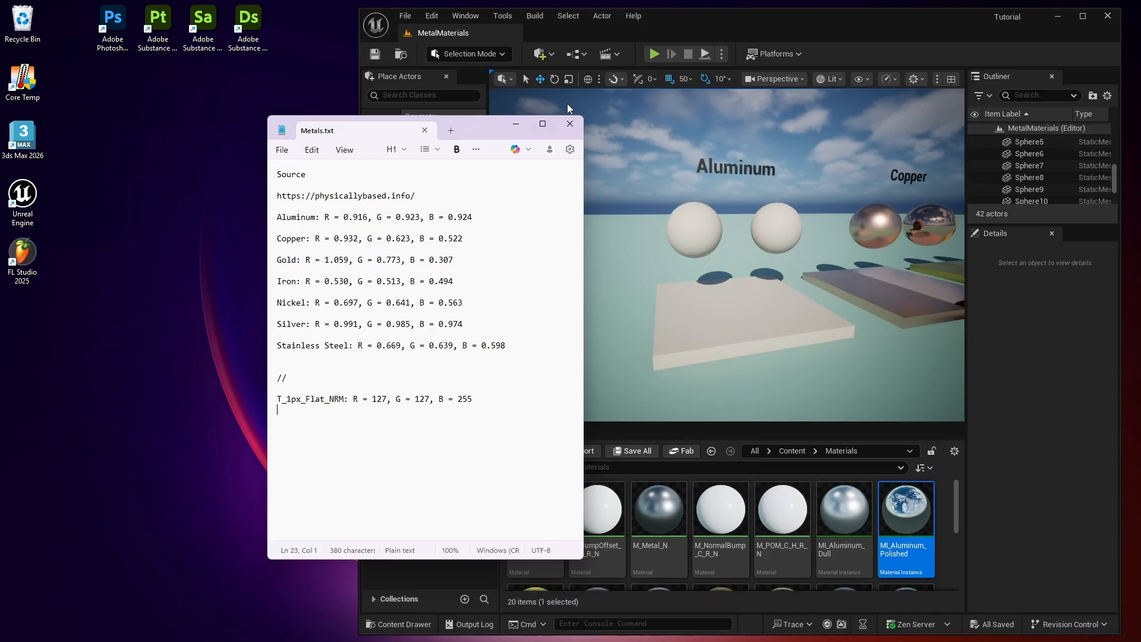
click(278, 151)
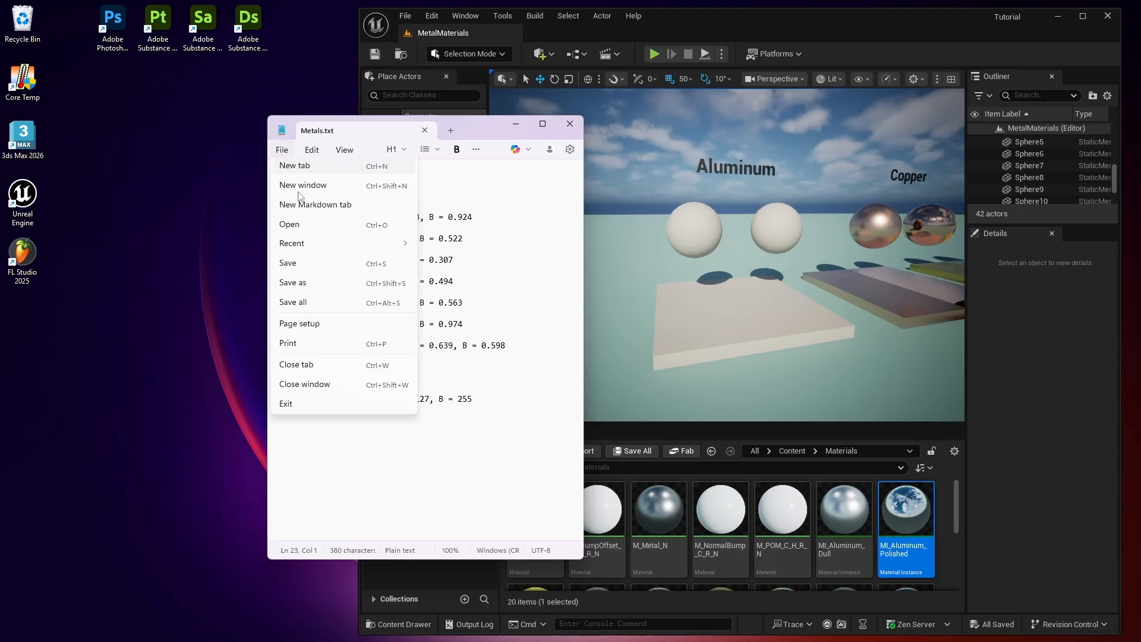
click(298, 267)
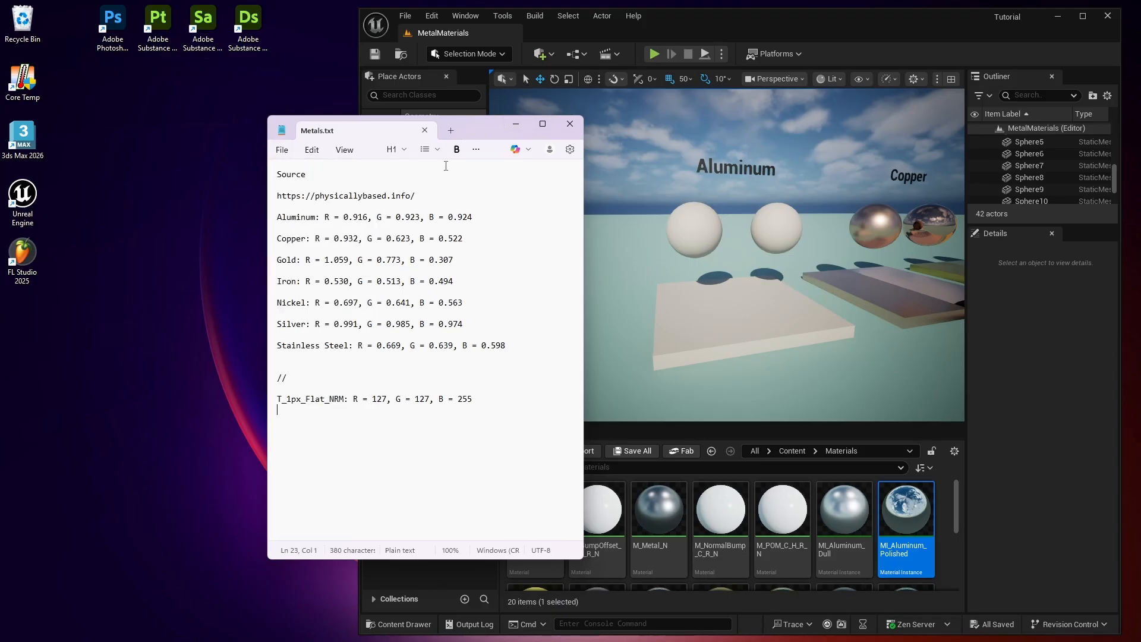
click(515, 126)
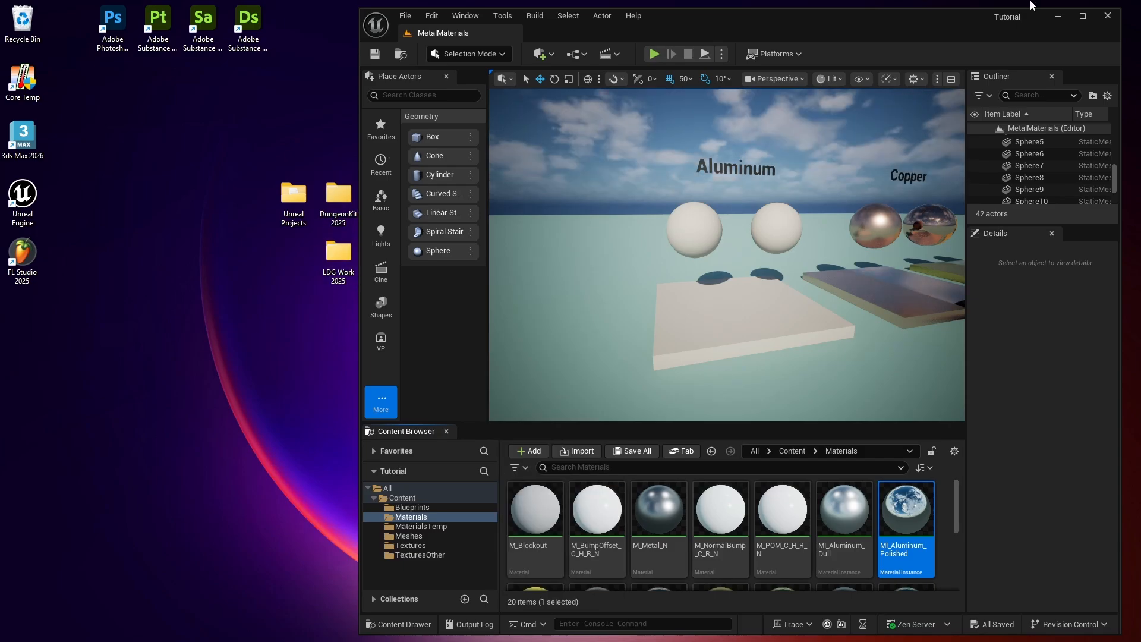
Step: Switch to Unreal Editor and apply MI_Aluminum_Dull to the first slab and first sphere under the Aluminum label
click(1082, 16)
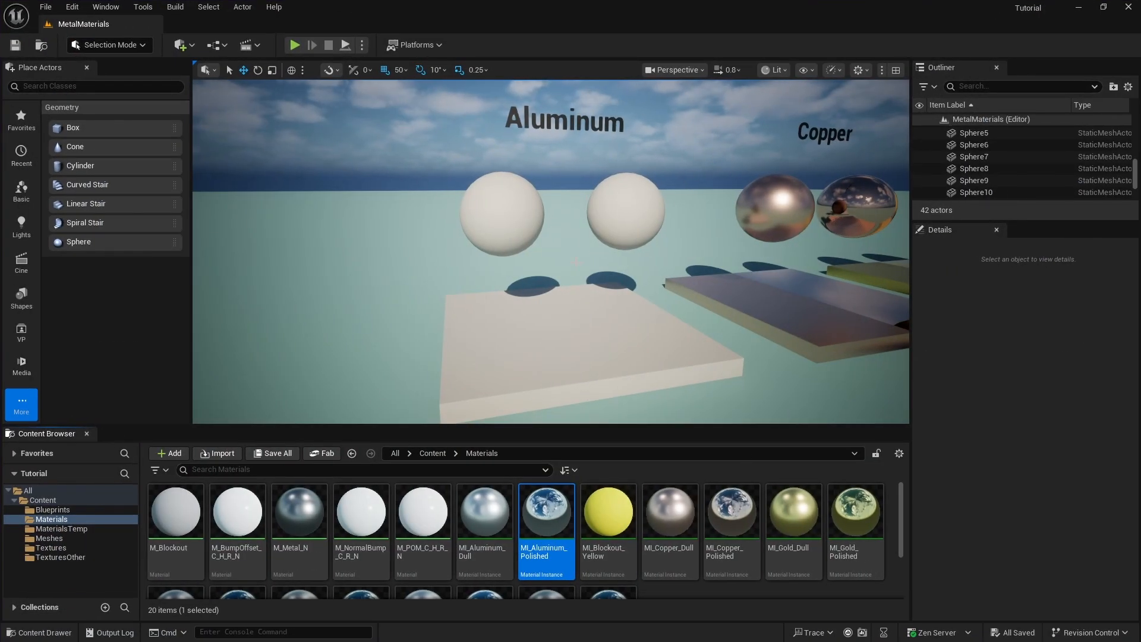
right_drag(556, 154, 603, 182)
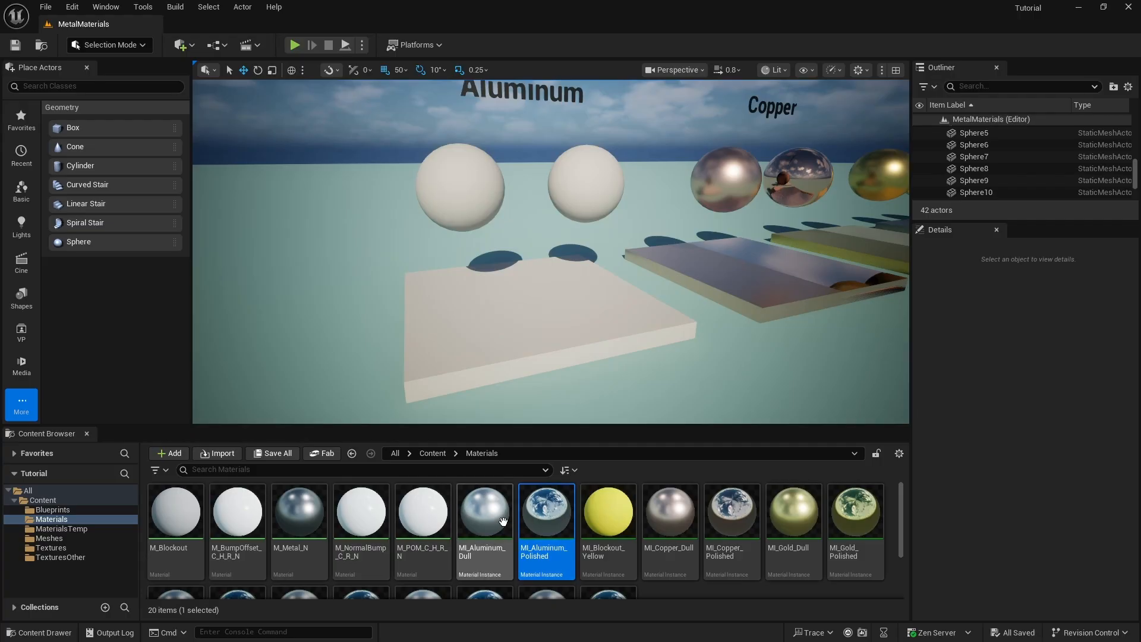
mouse_move(509, 147)
right_down()
mouse_move(553, 116)
mouse_move(528, 128)
mouse_move(519, 113)
mouse_move(507, 132)
right_up()
key(w)
right_drag(574, 140, 574, 140)
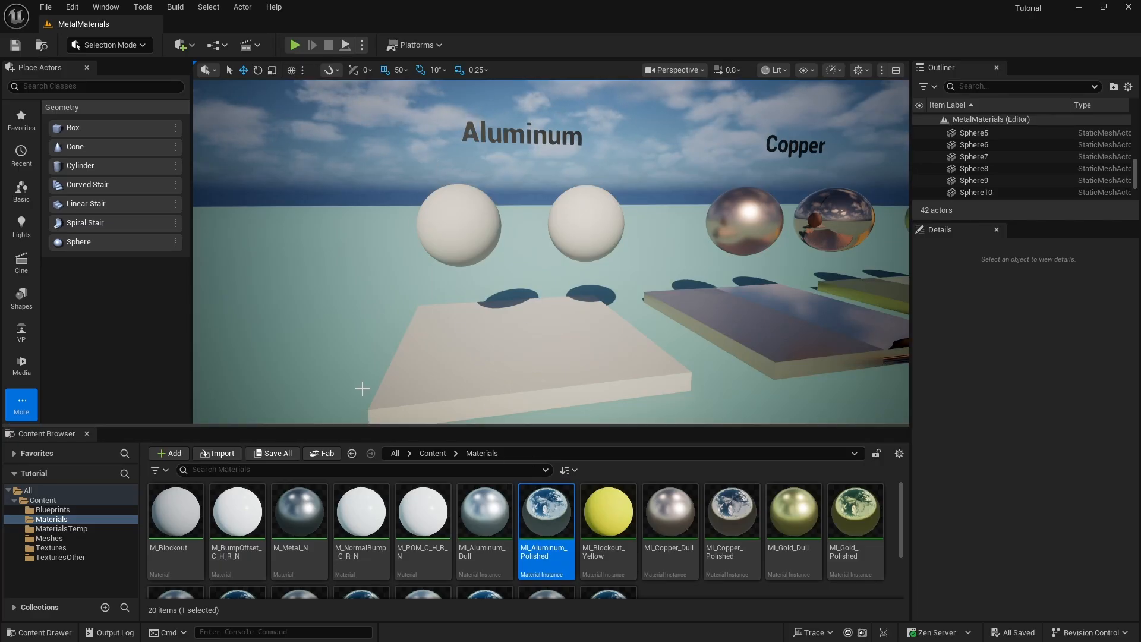
drag(485, 514, 463, 362)
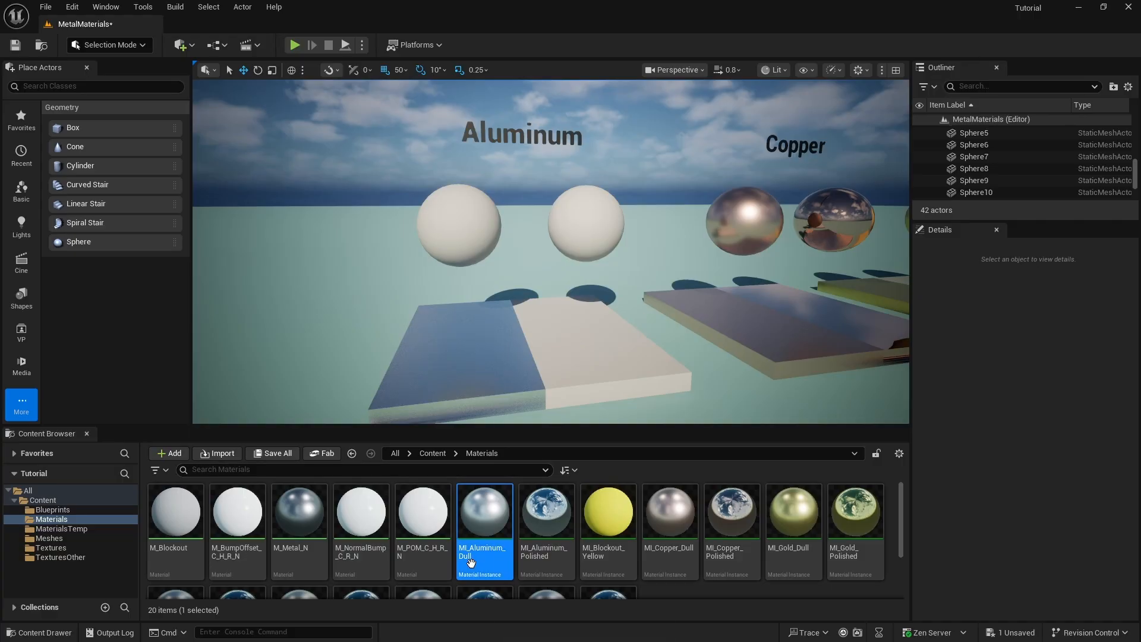
drag(484, 514, 458, 223)
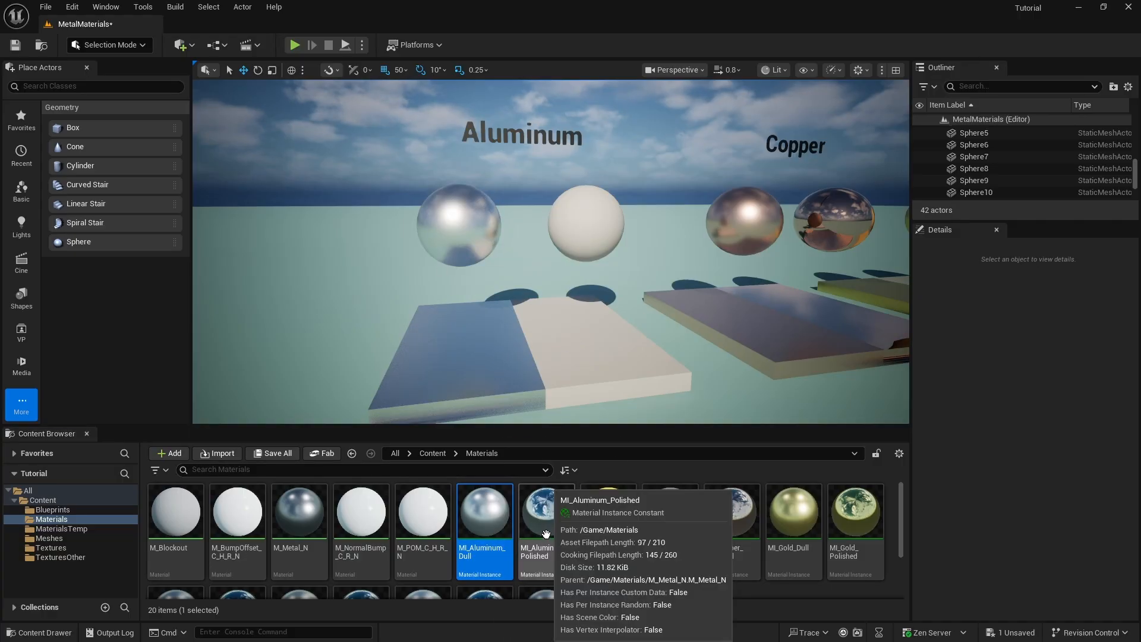
Step: Apply MI_Aluminum_Polished to the second slab and second sphere under the Aluminum label, and save all changes
drag(546, 513, 603, 351)
drag(570, 511, 606, 229)
right_drag(555, 214, 575, 241)
key(w)
key(s)
key(w)
click(45, 7)
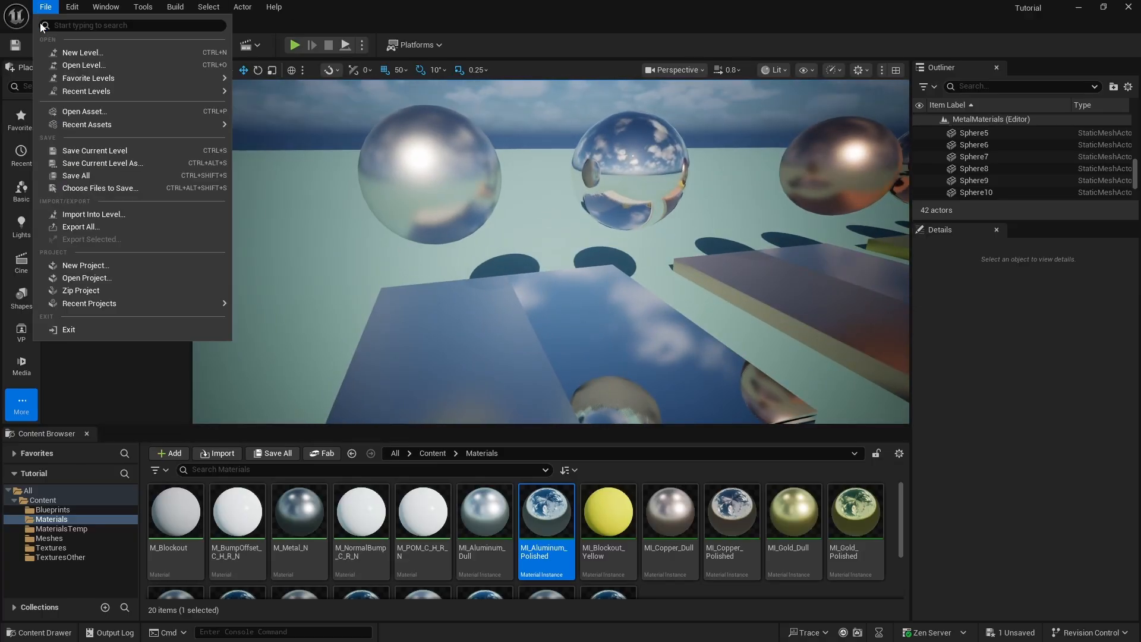
click(76, 176)
Step: Open MI_Copper_Dull, check the RGB values of its Color parameter, and close the material instance
key(s)
right_drag(530, 296, 594, 259)
key(d)
key(s)
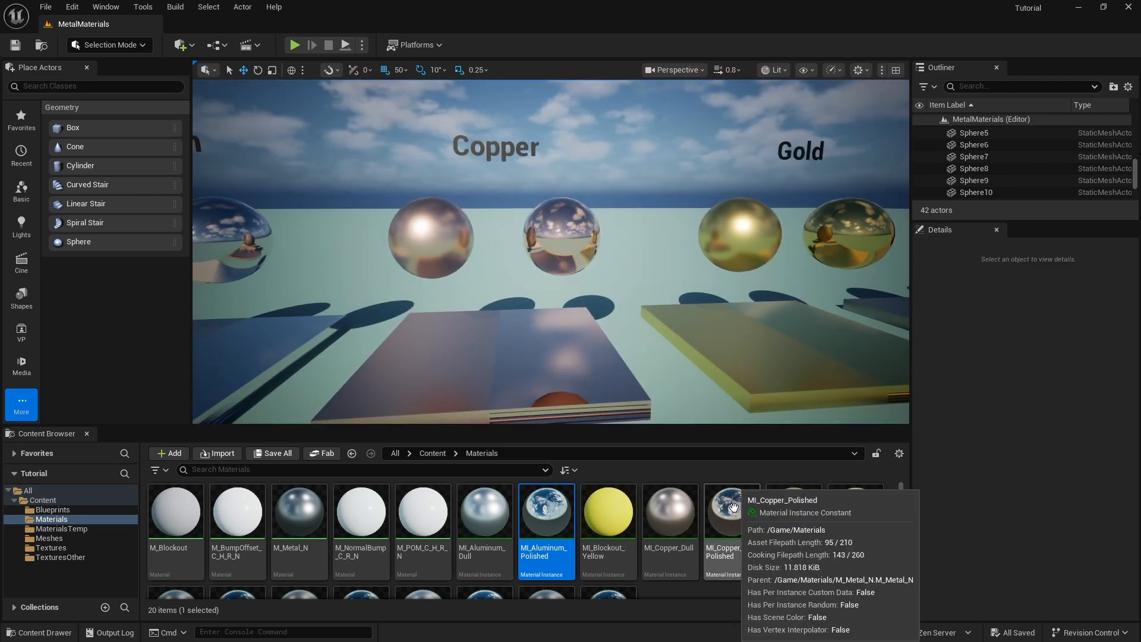
double_click(674, 506)
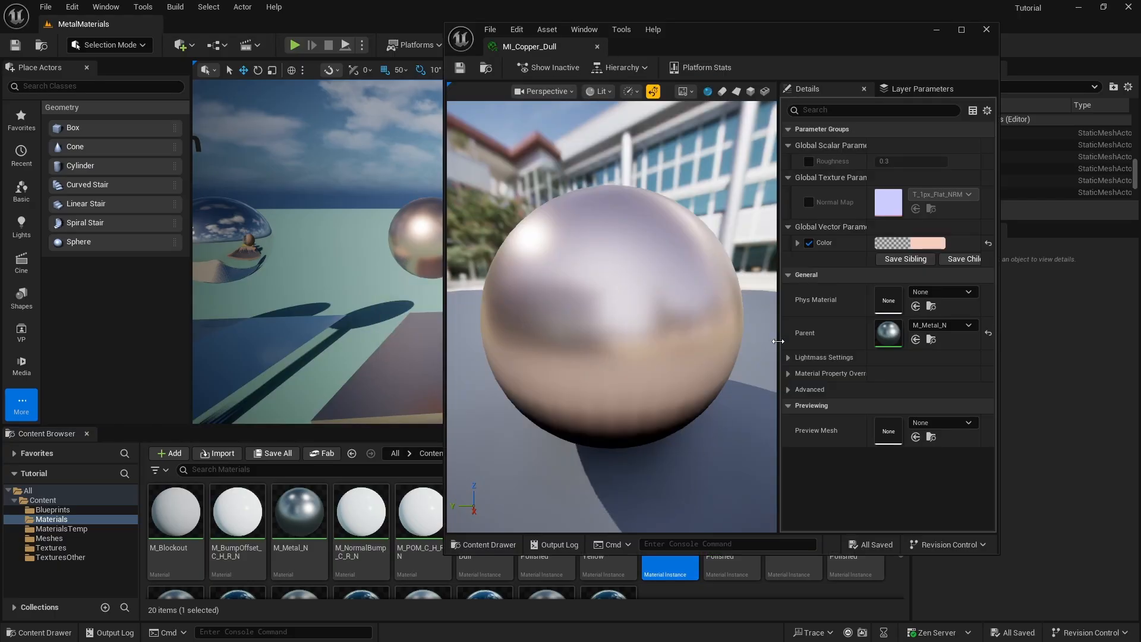
click(931, 247)
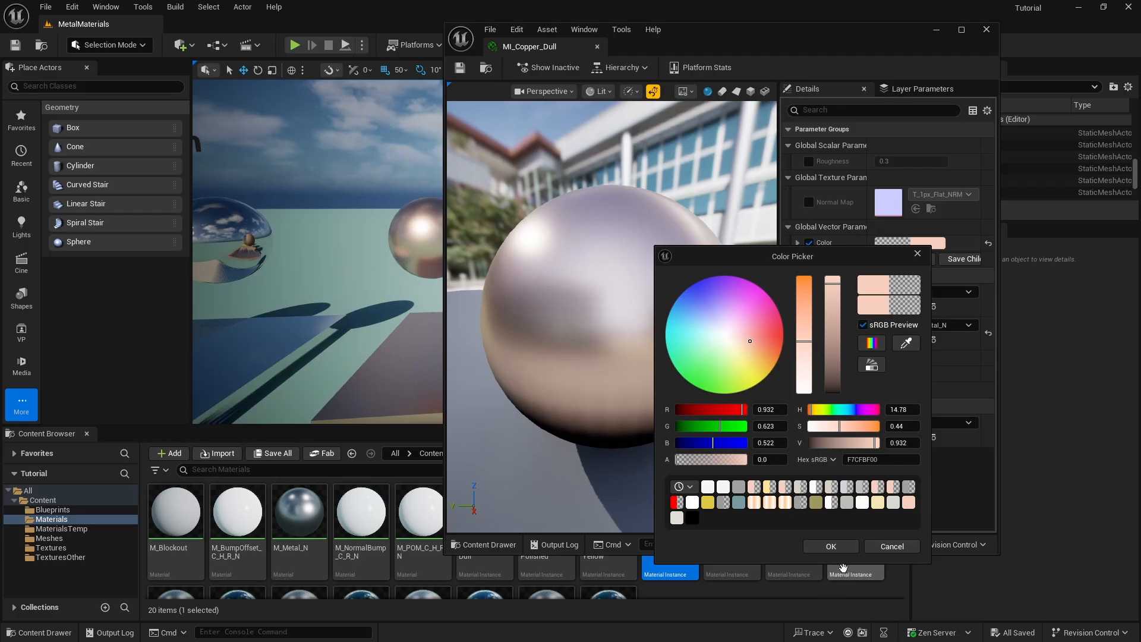
click(830, 546)
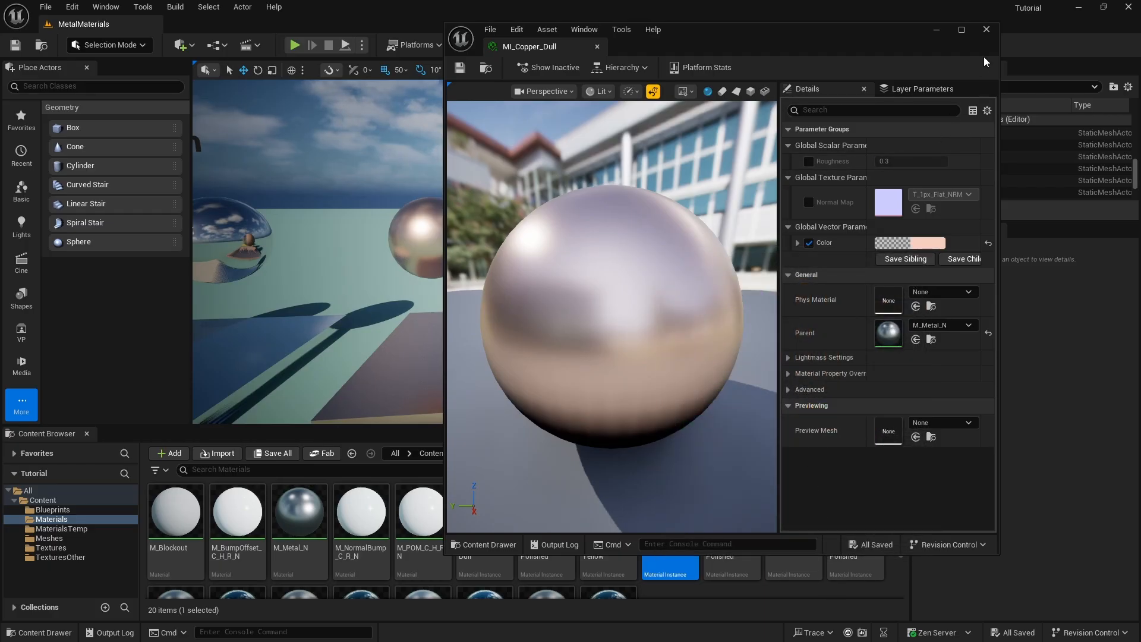
click(986, 30)
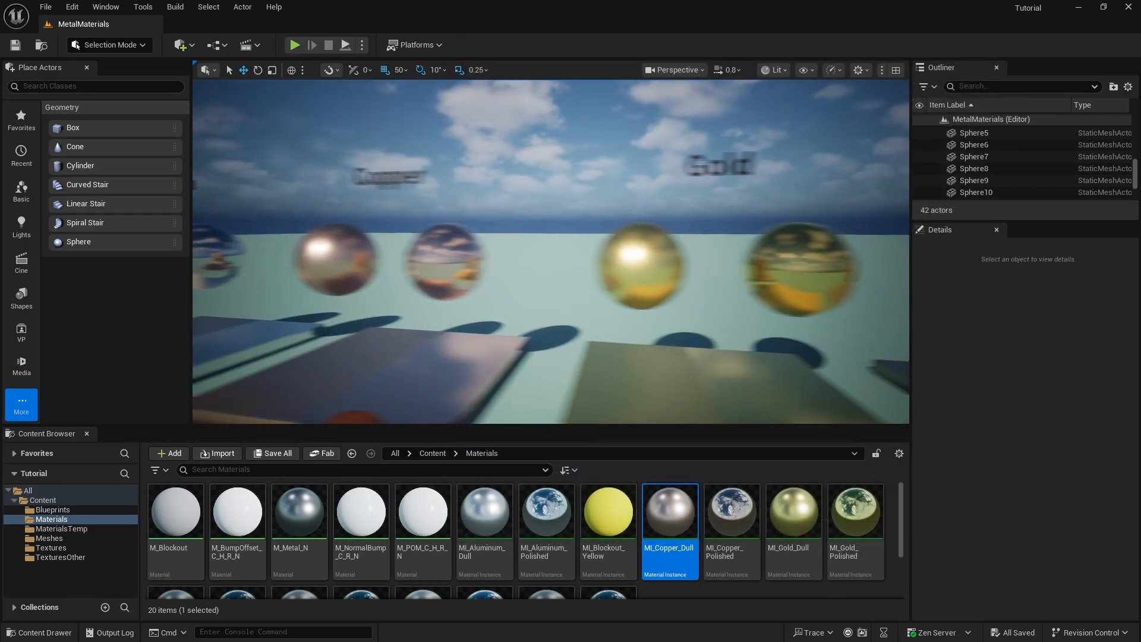
Step: Review the metal samples in the level from copper and gold back to aluminum, and save all
key(d)
right_drag(551, 251, 589, 279)
key(d)
key(d)
key(w)
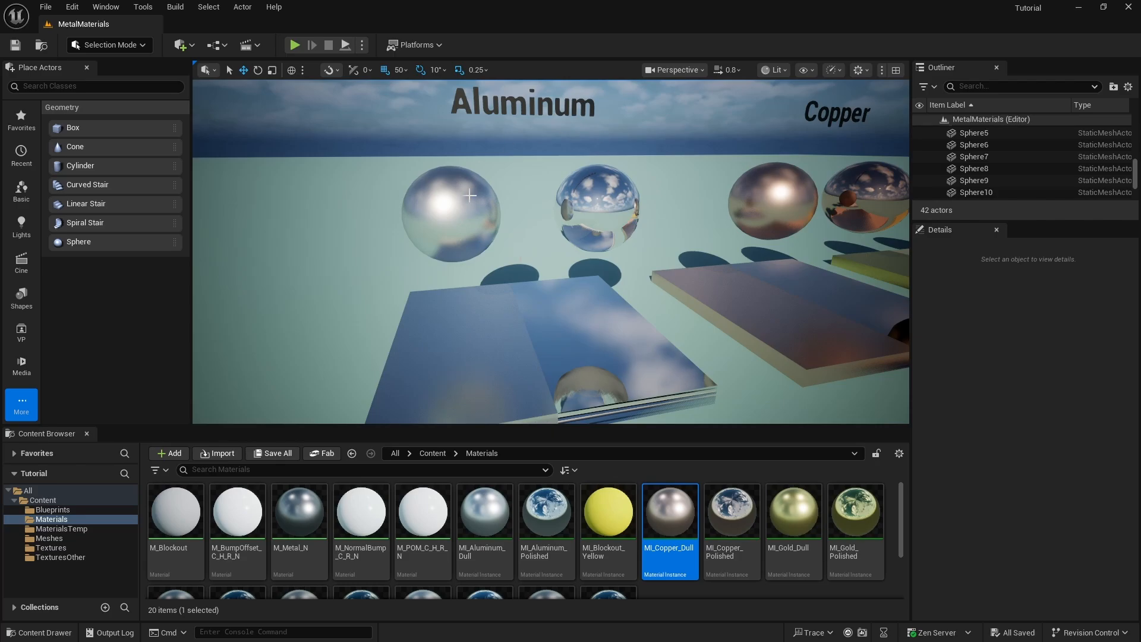
click(45, 6)
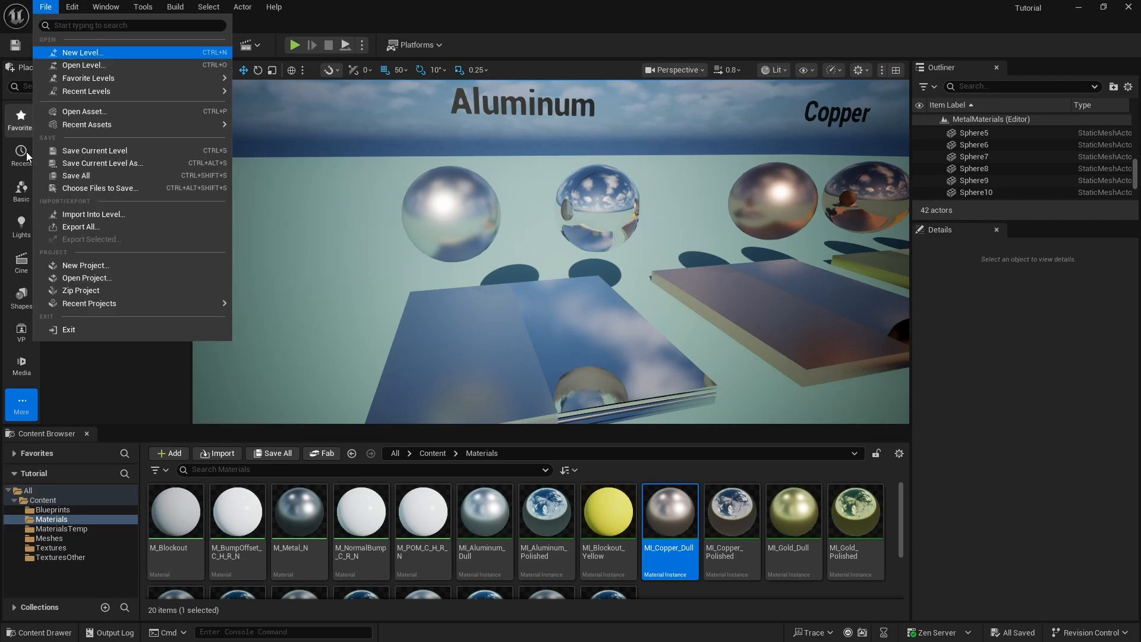
click(77, 176)
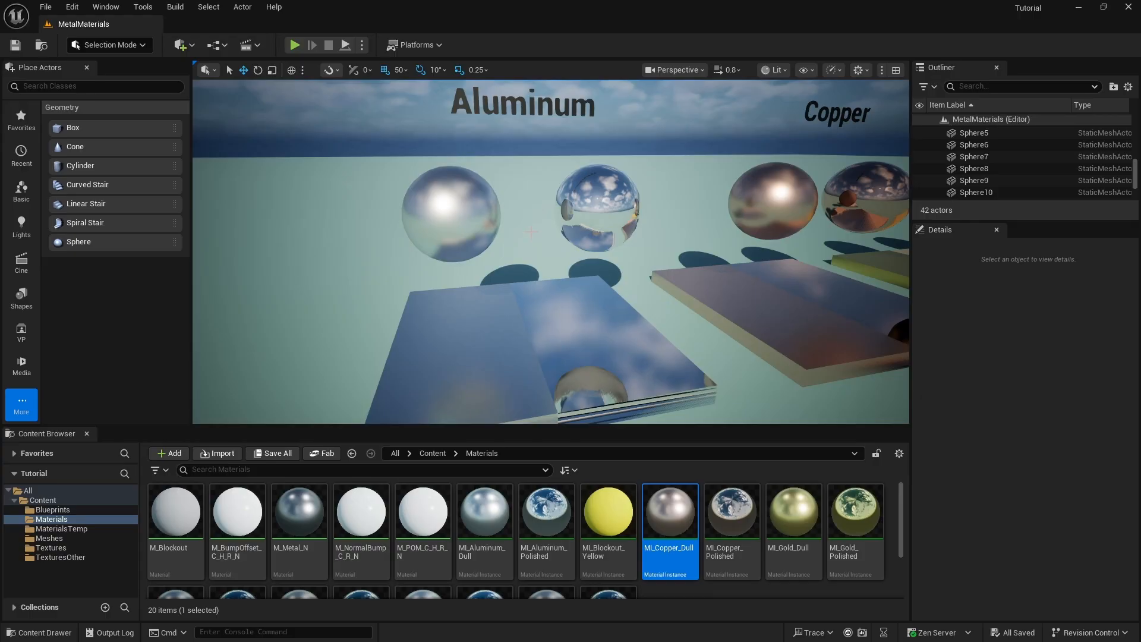
right_drag(531, 232, 581, 232)
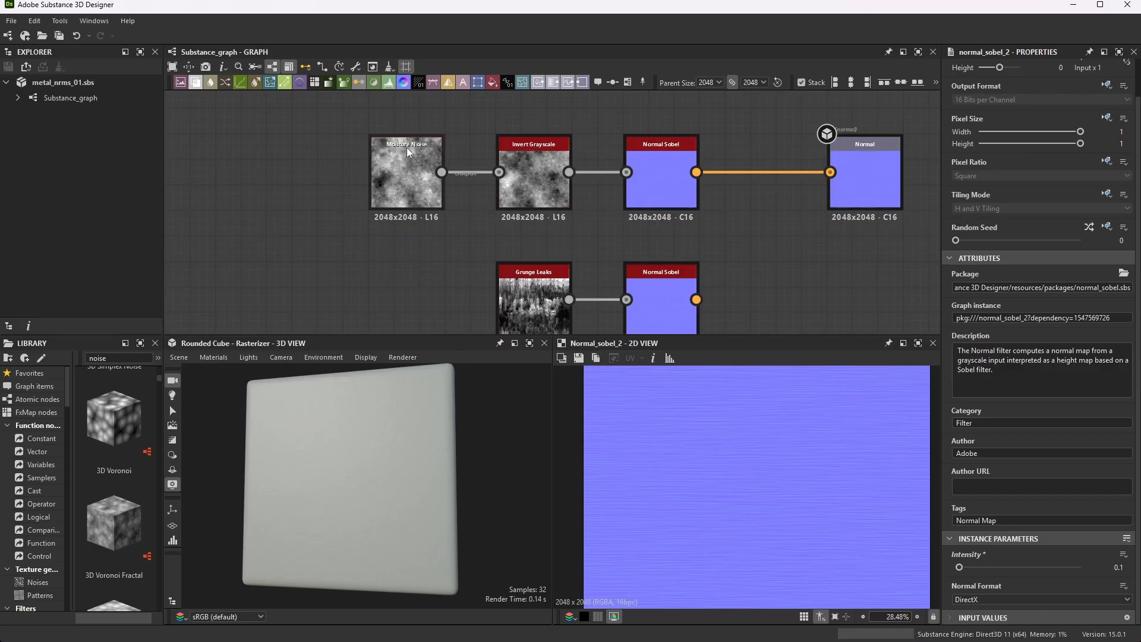
Step: In Substance 3D Designer, examine the Moisture Noise, Invert Grayscale and Normal Sobel node chain and the list of addable nodes
scroll(473, 116, up, 3)
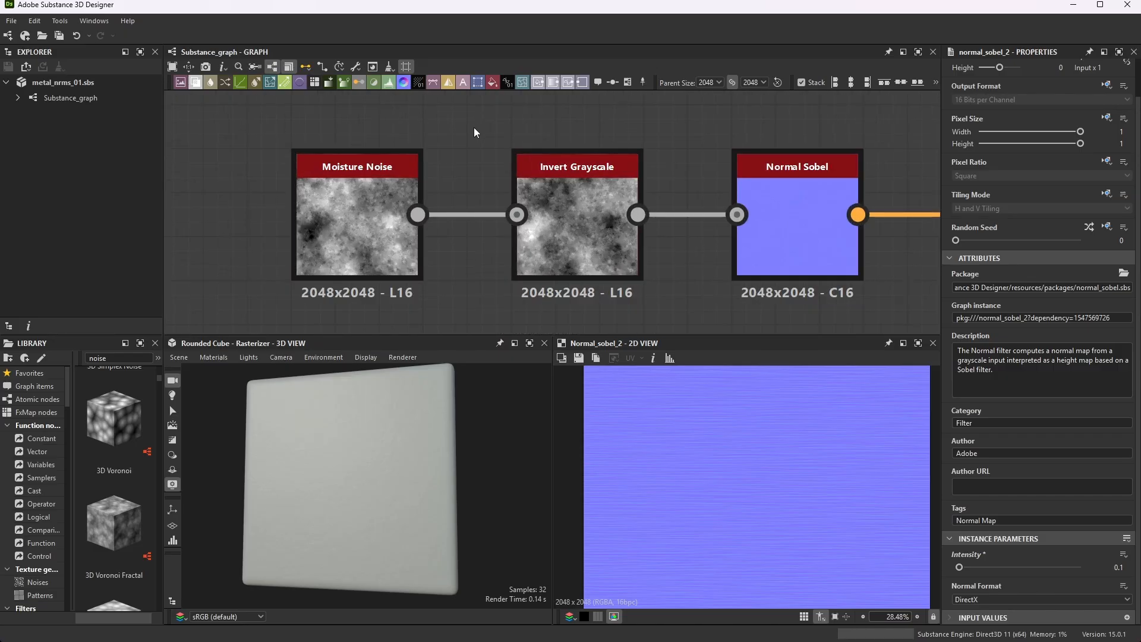
key(space)
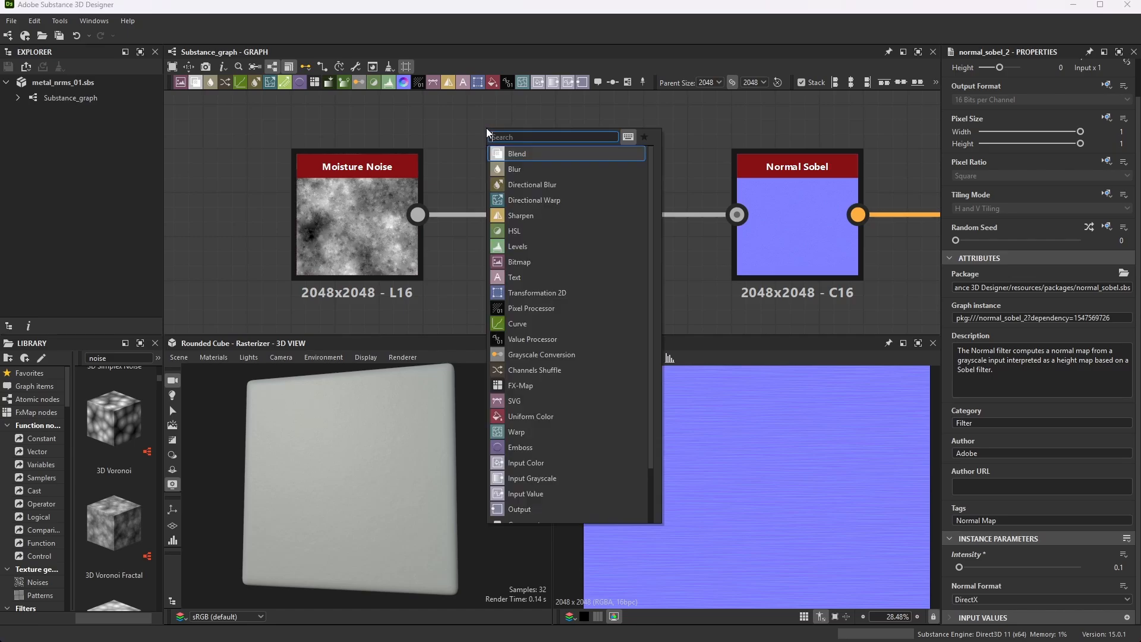
click(444, 138)
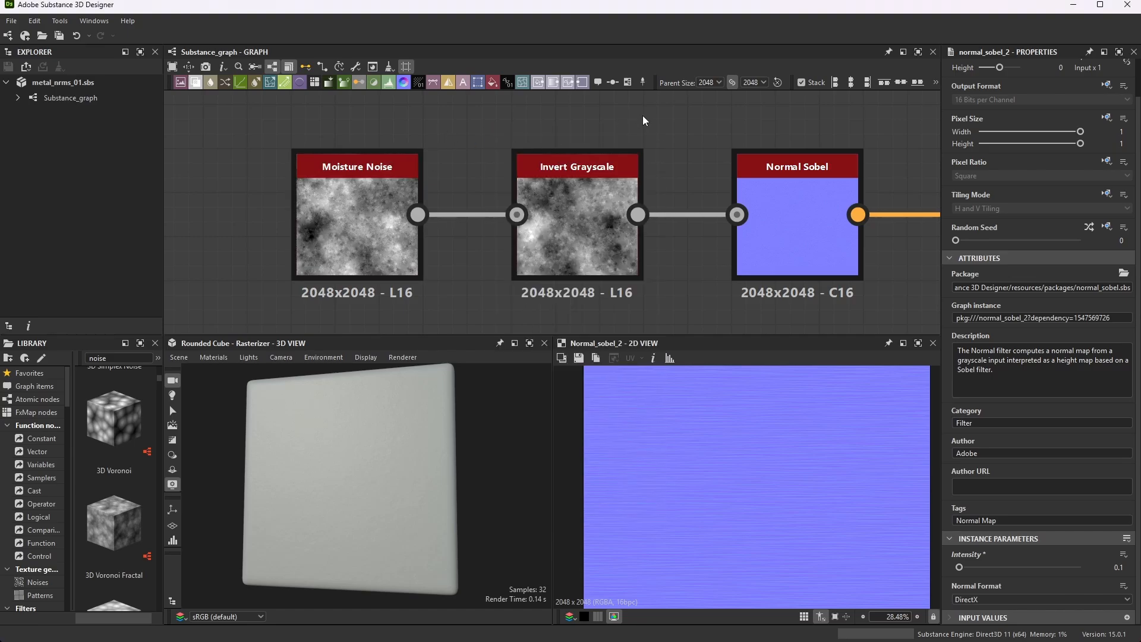
key(space)
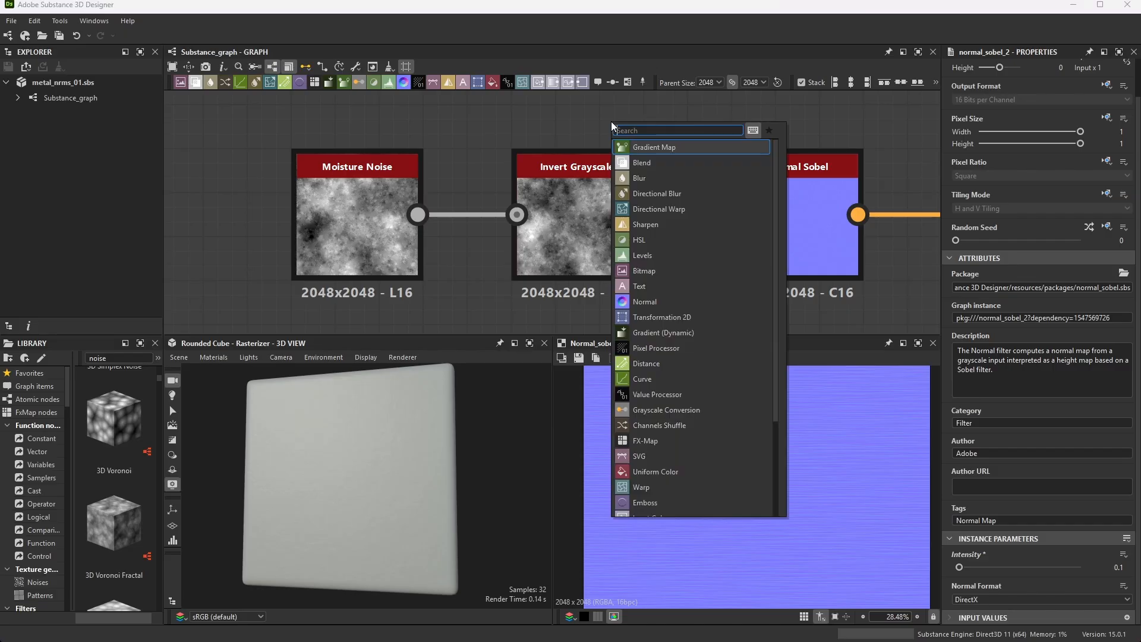
click(548, 125)
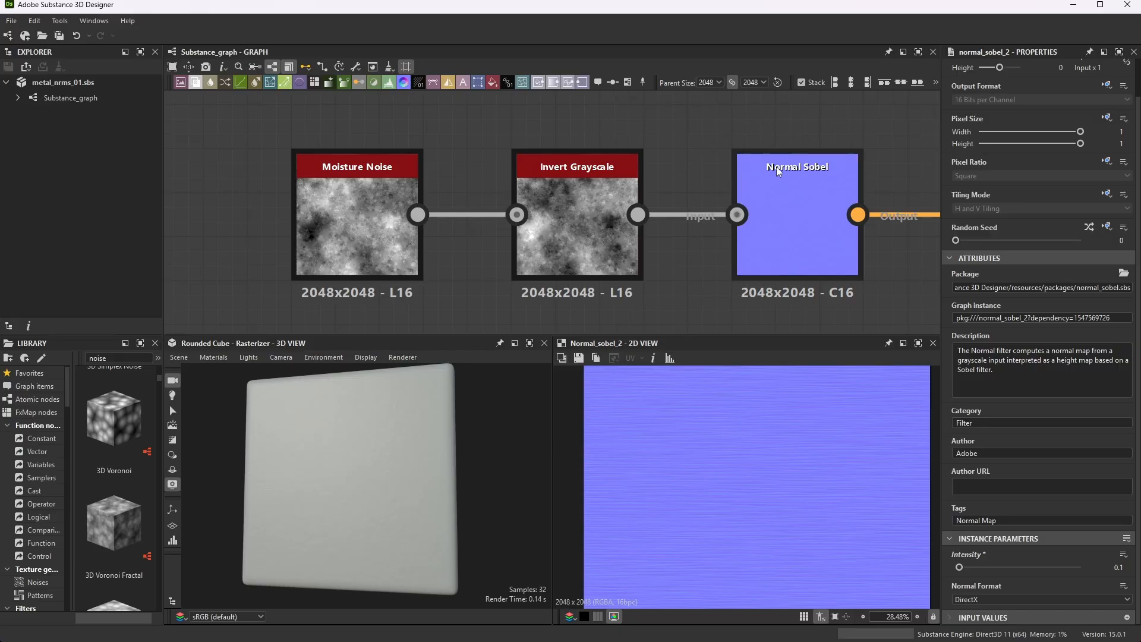
Step: Show the Normal Sobel node of the Moisture Noise chain in 2D and save its image as T_Pitted_NRM.bmp in the Metal NRMs folder
click(814, 172)
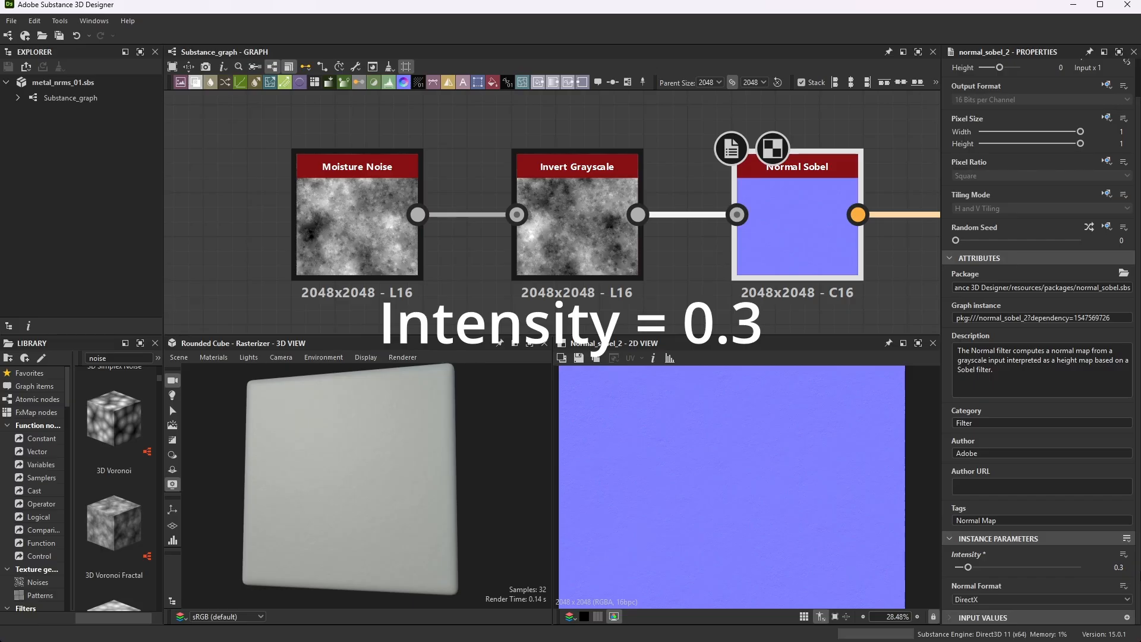
scroll(699, 383, down, 1)
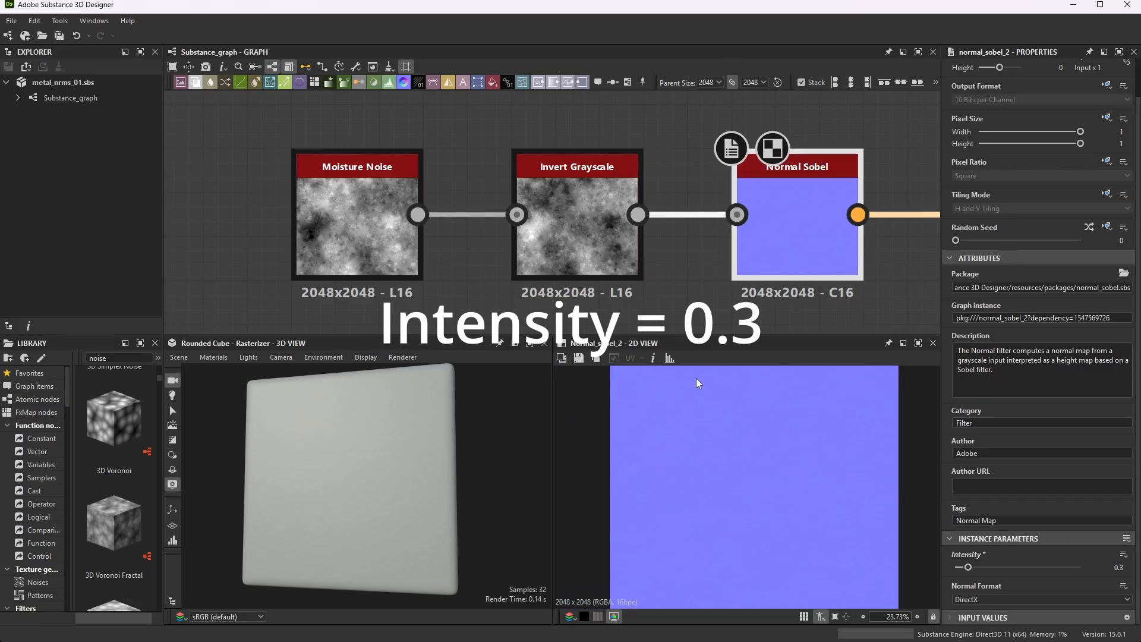
click(579, 358)
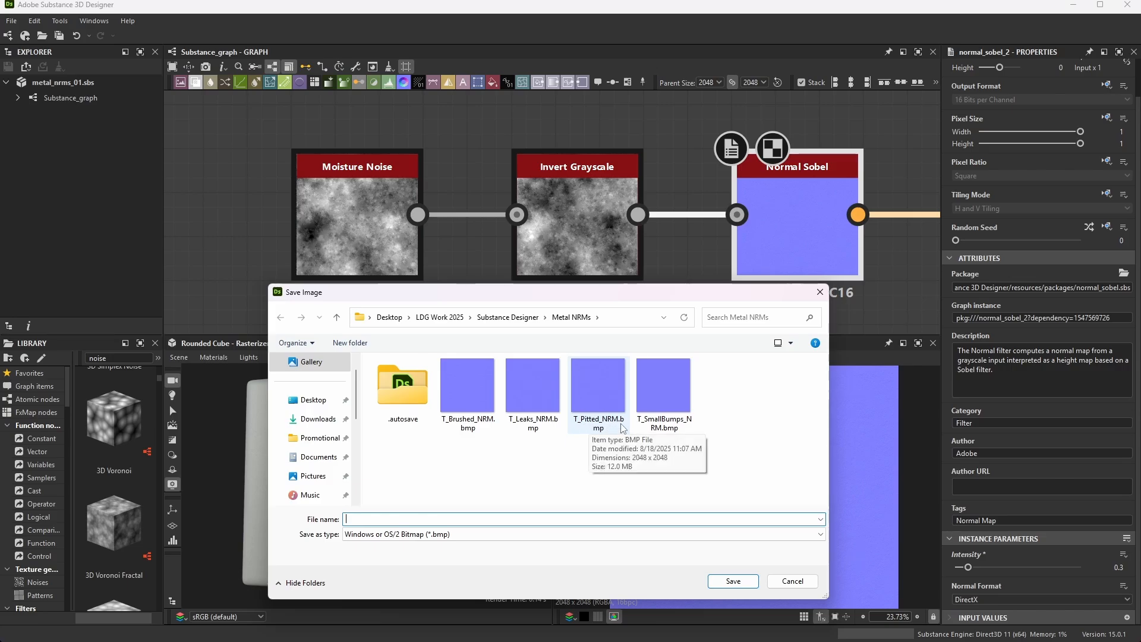
click(611, 395)
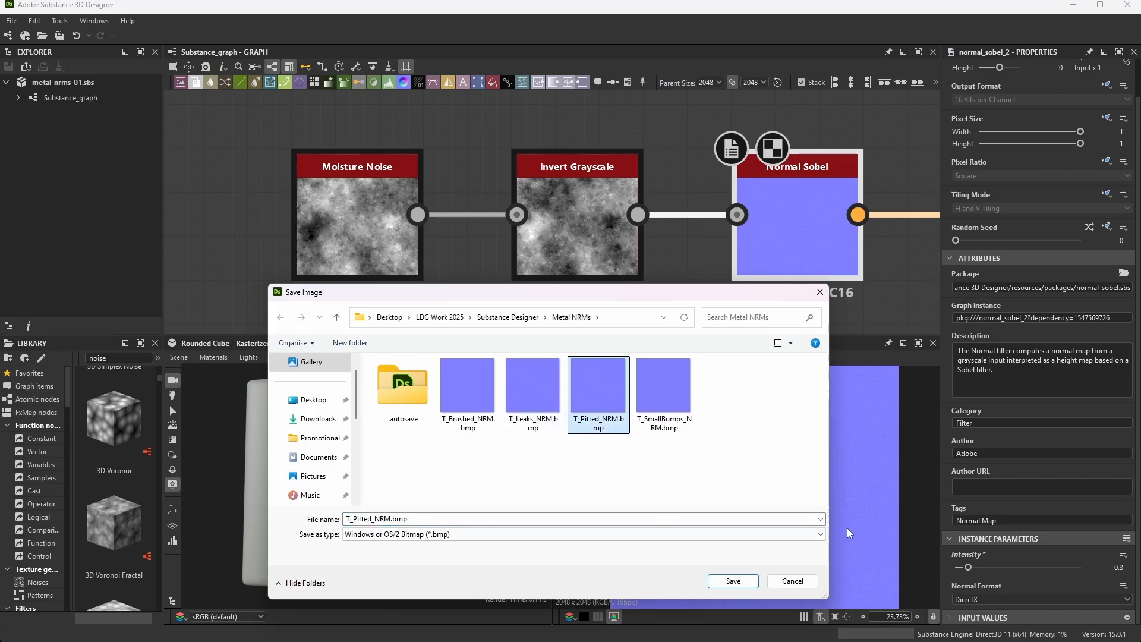
double_click(600, 396)
click(600, 330)
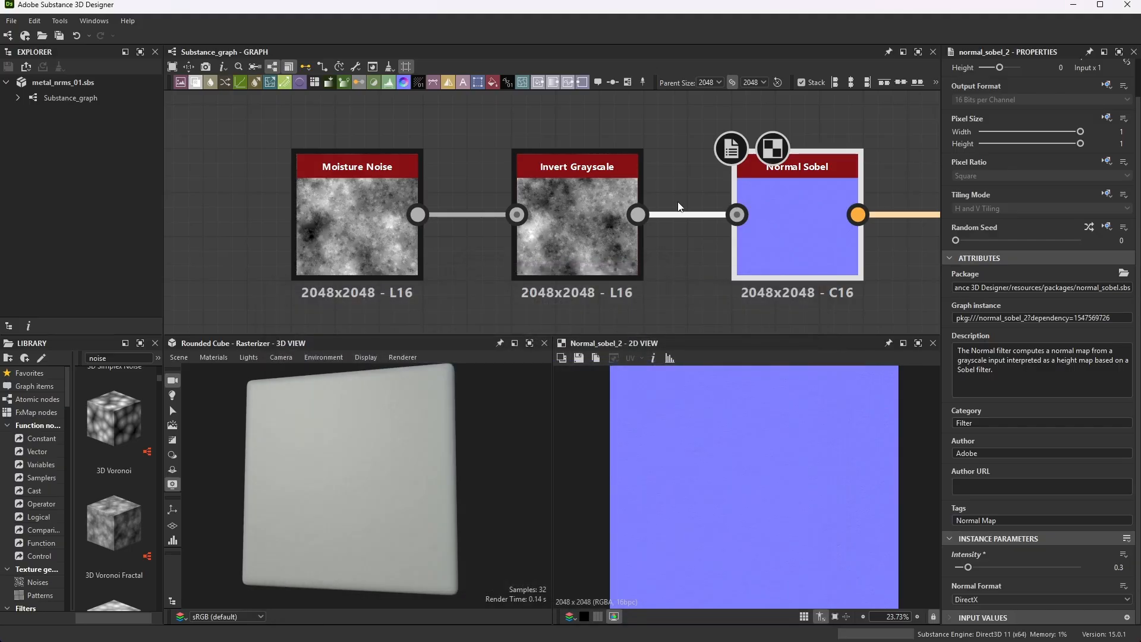
Step: Examine the Grunge Leaks node connected to its Normal Sobel node, and check the list of addable nodes
scroll(669, 137, down, 5)
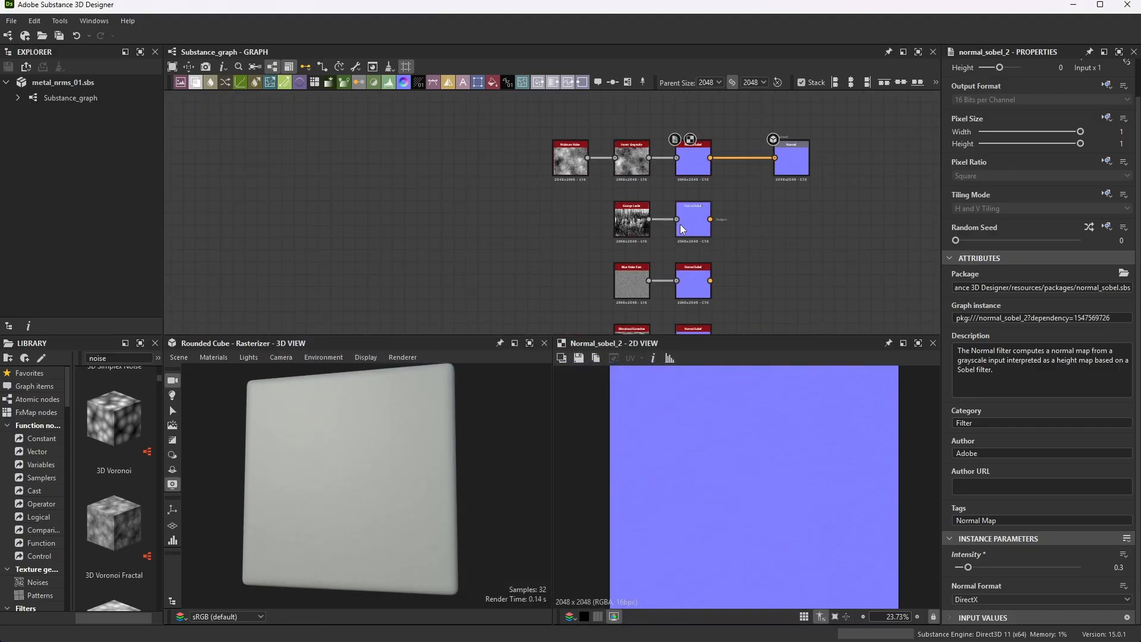
scroll(623, 240, up, 10)
scroll(257, 179, down, 2)
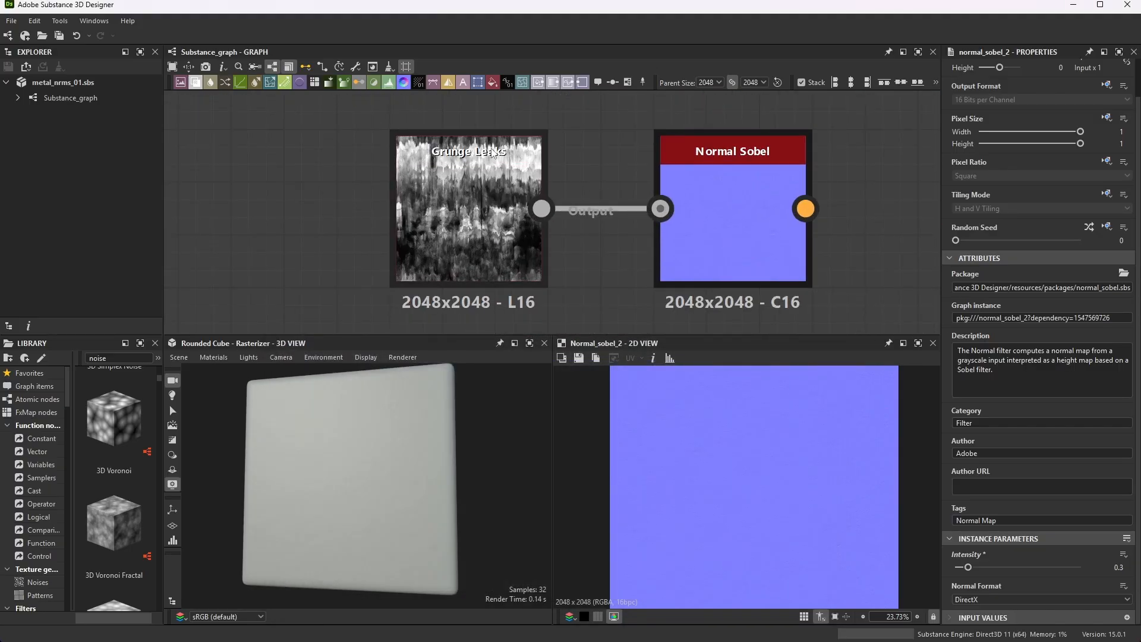
key(space)
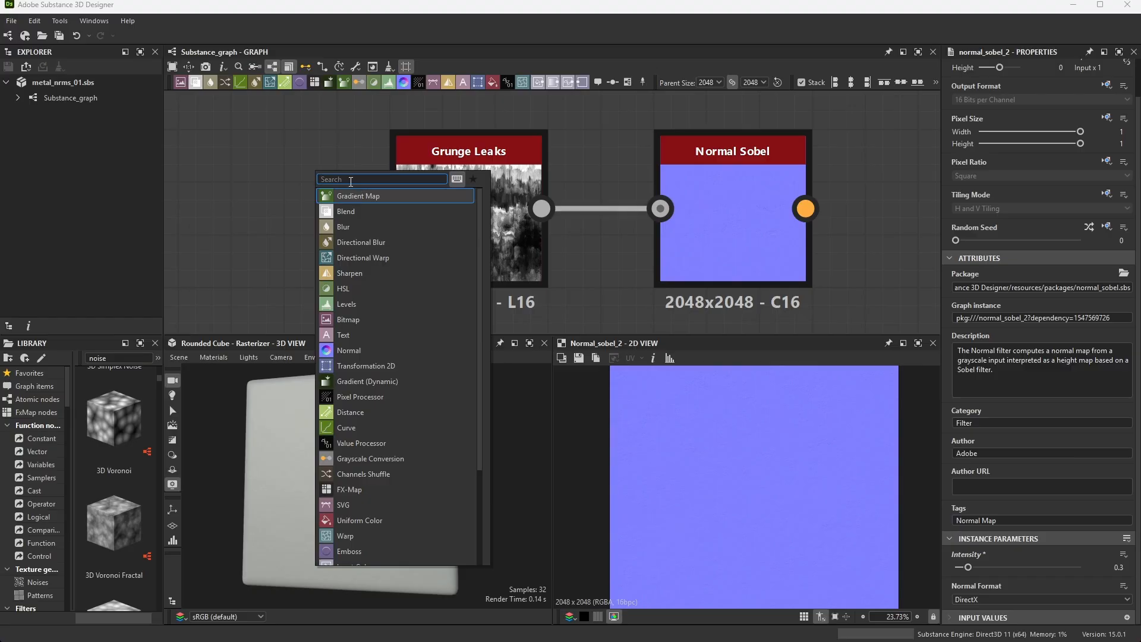
key(Escape)
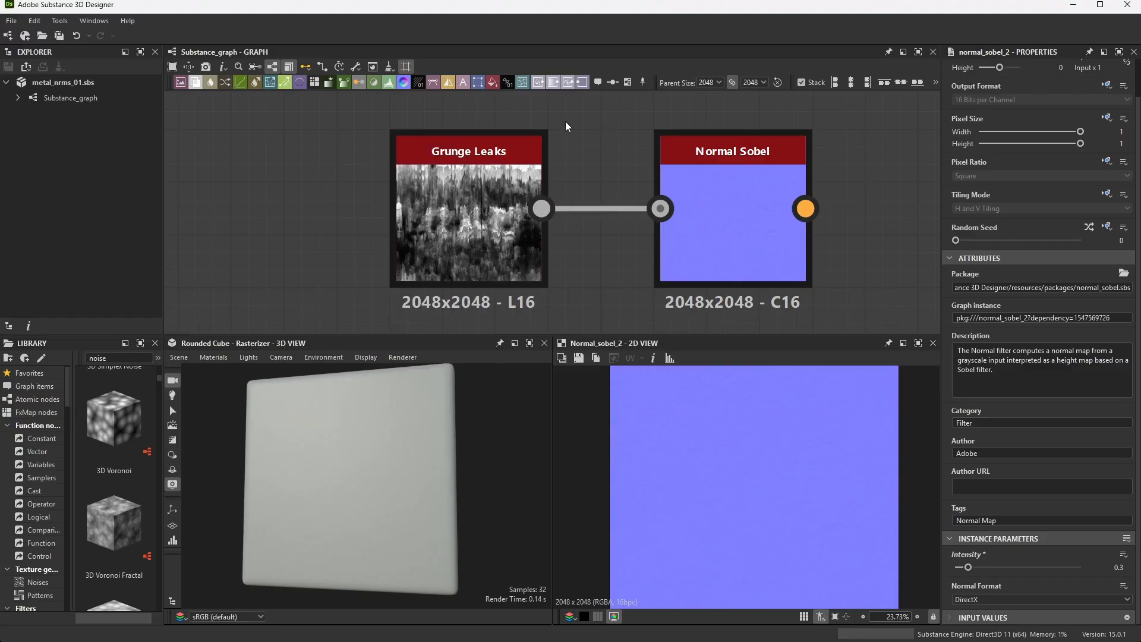
Step: Show the Normal Sobel node of the Grunge Leaks chain in 2D and save its image over T_Leaks_NRM.bmp in the Metal NRMs folder
click(766, 156)
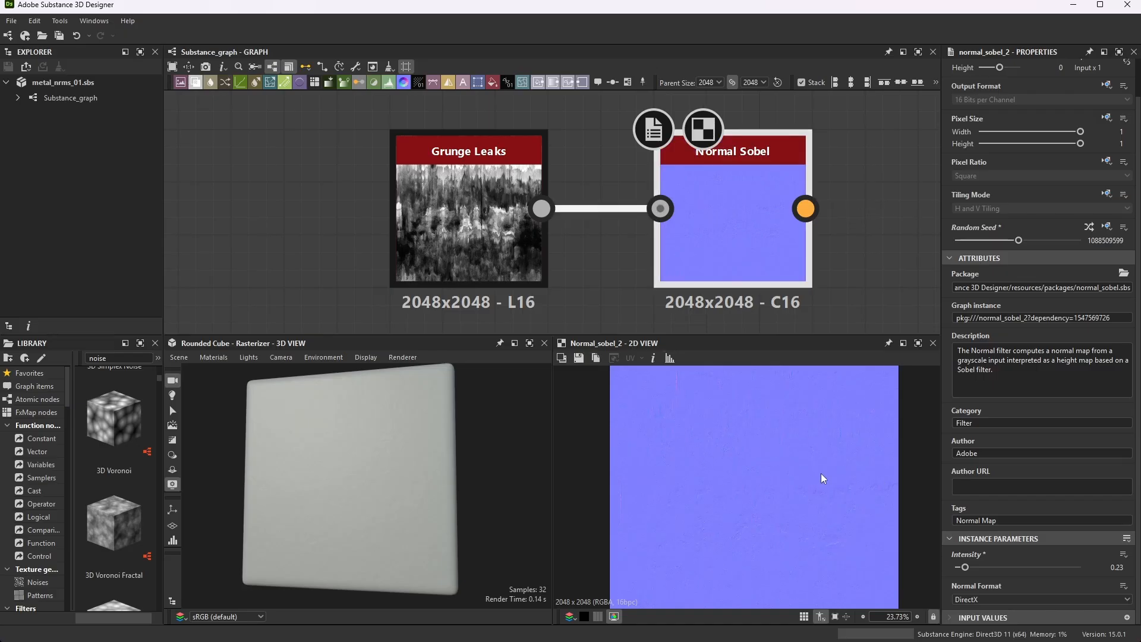
scroll(713, 441, up, 5)
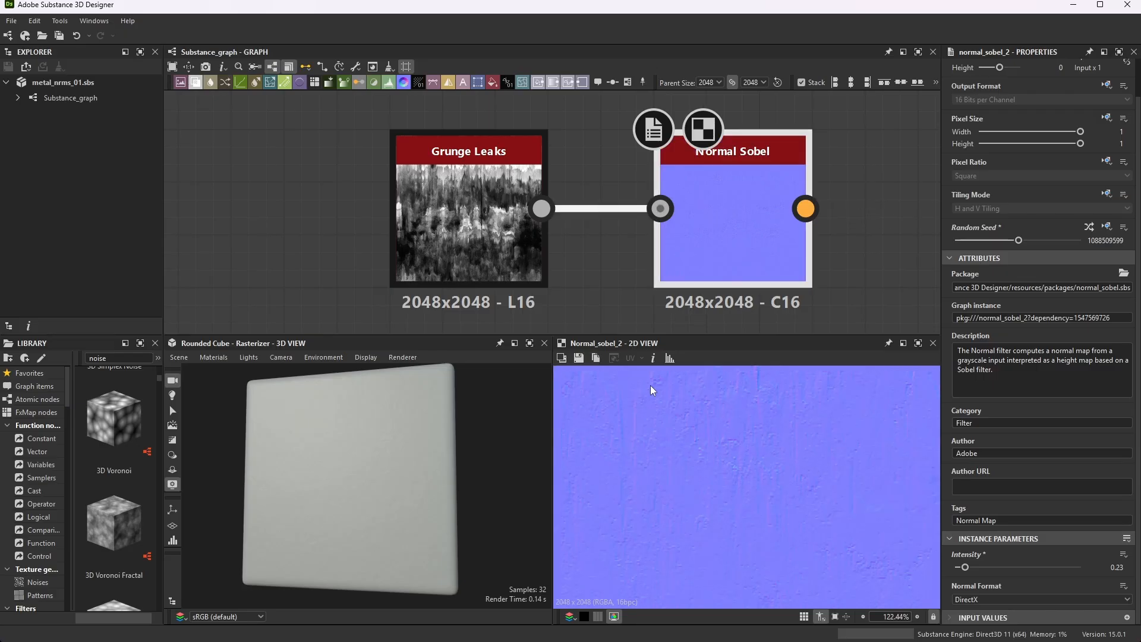
click(579, 357)
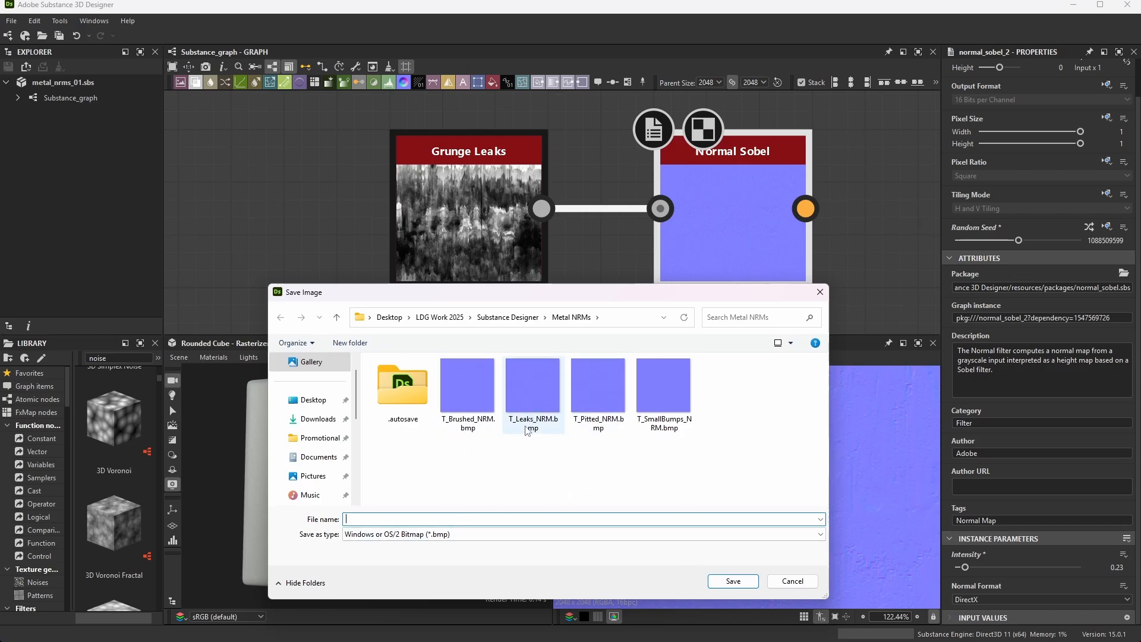
click(542, 390)
click(733, 580)
click(597, 327)
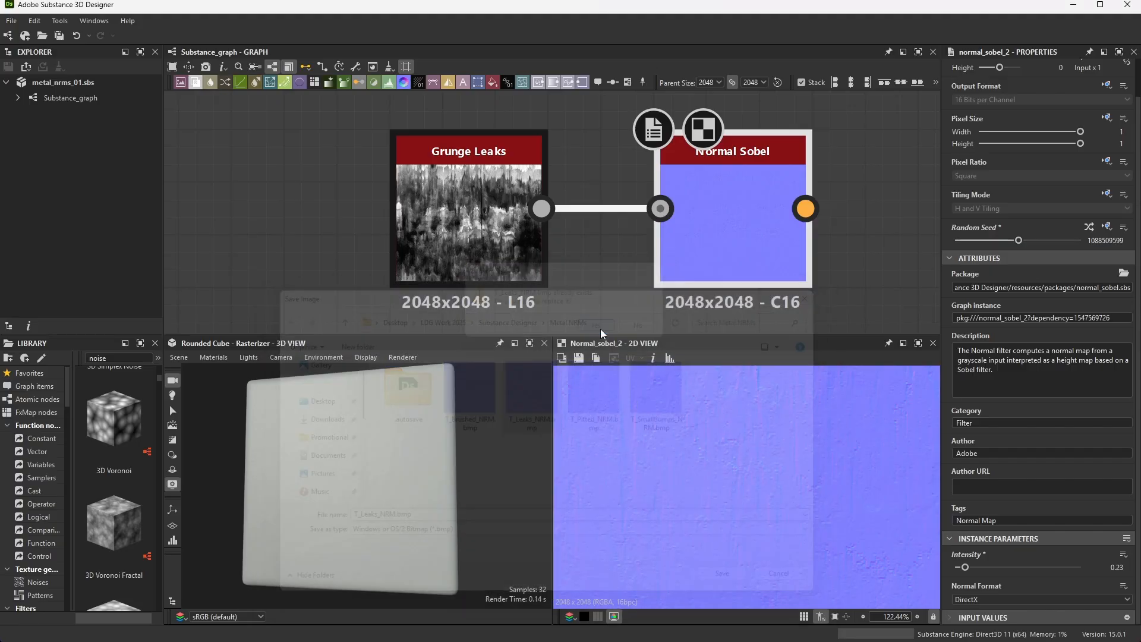
Step: Examine the Blue Noise Fast node connected to its Normal Sobel node, and check the list of addable nodes
scroll(624, 196, down, 5)
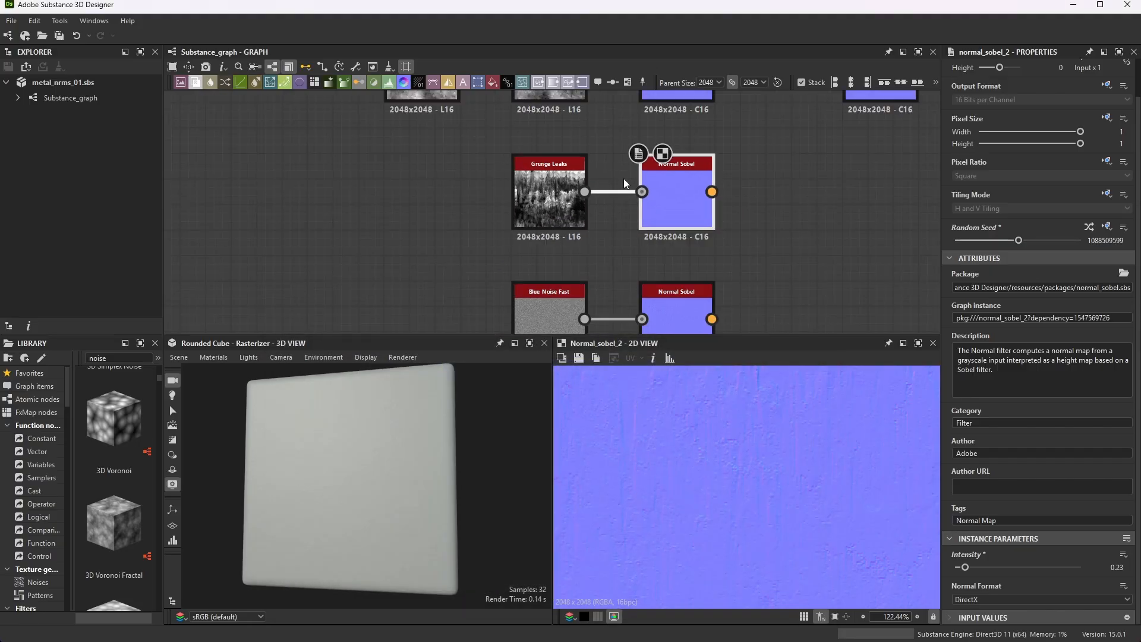
scroll(636, 275, up, 3)
scroll(635, 275, up, 4)
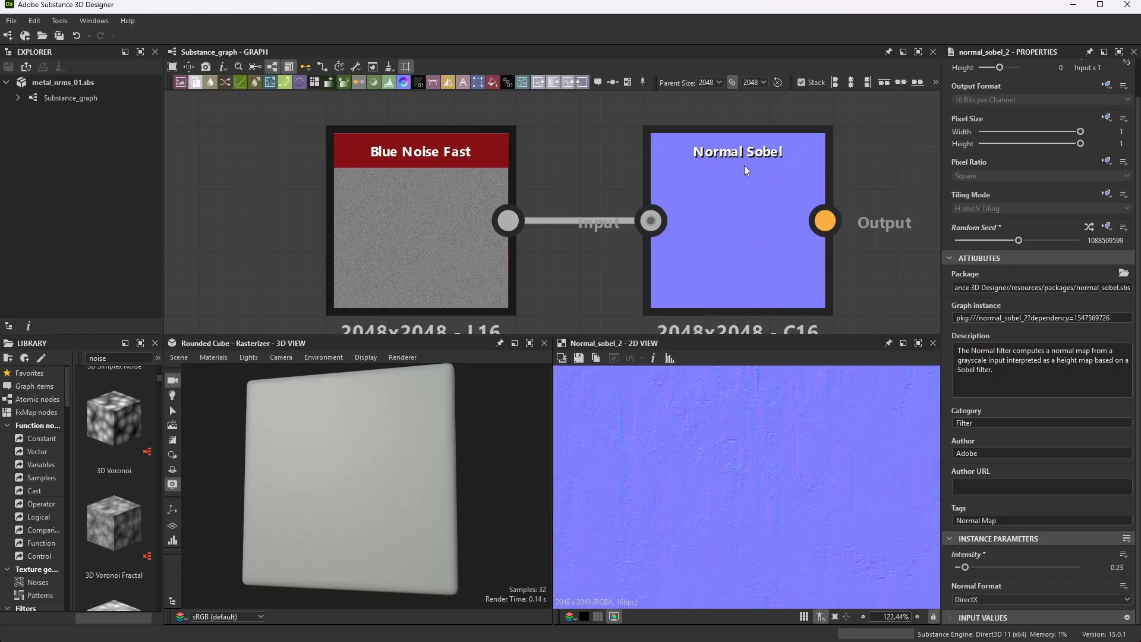
click(458, 144)
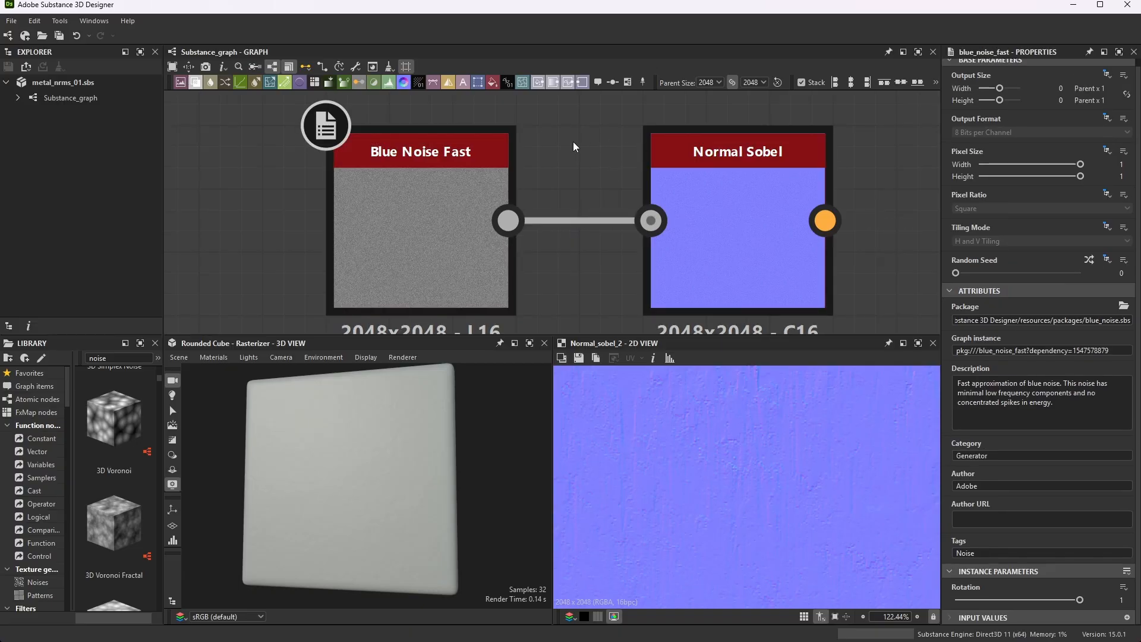
key(space)
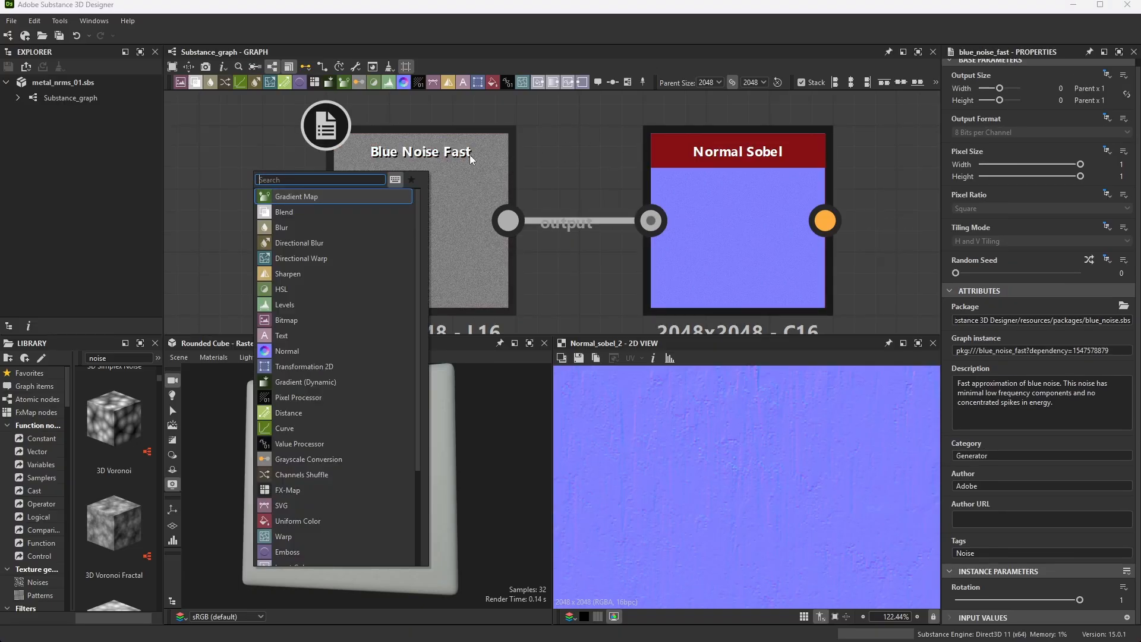
click(554, 150)
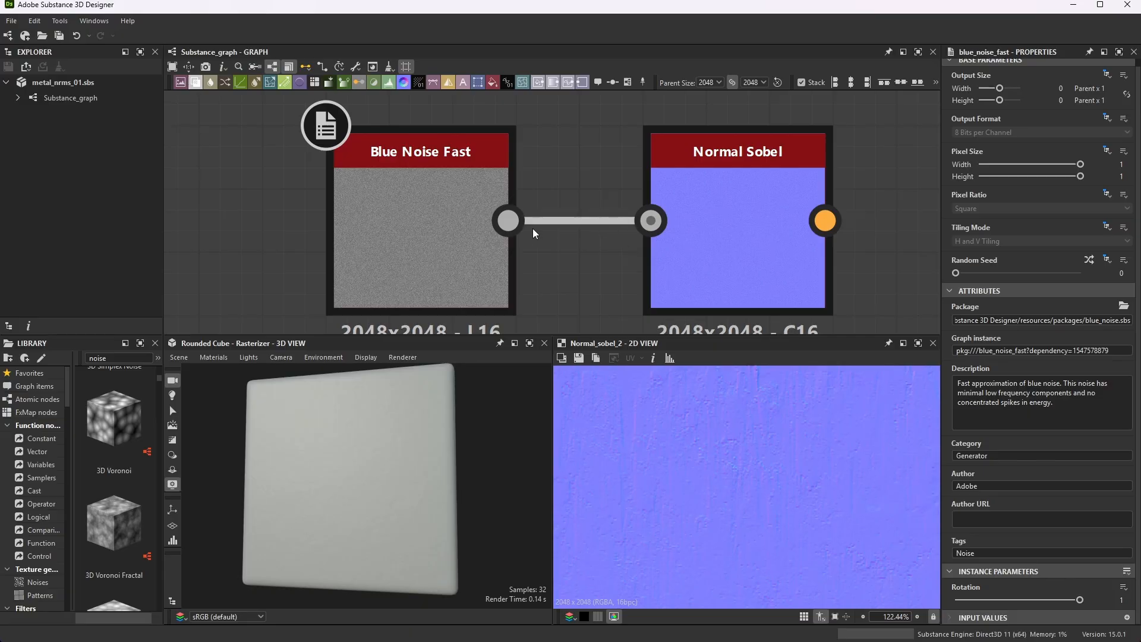
Step: Show the Normal Sobel node of the Blue Noise Fast chain in 2D and save its image over T_SmallBumps_NRM.bmp
click(770, 155)
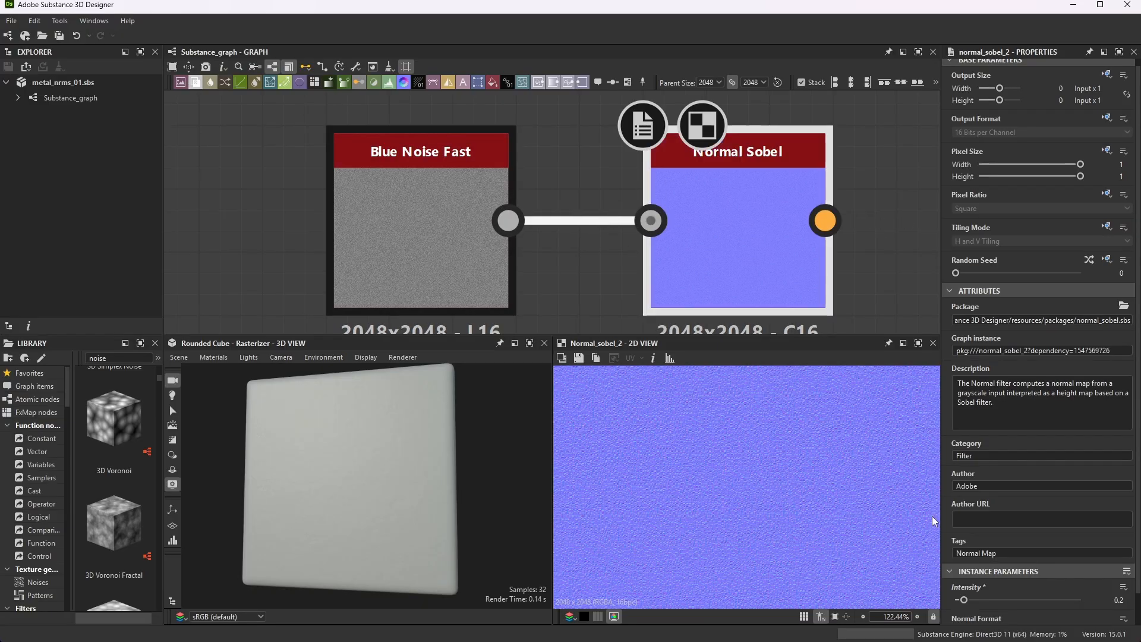
scroll(986, 571, down, 1)
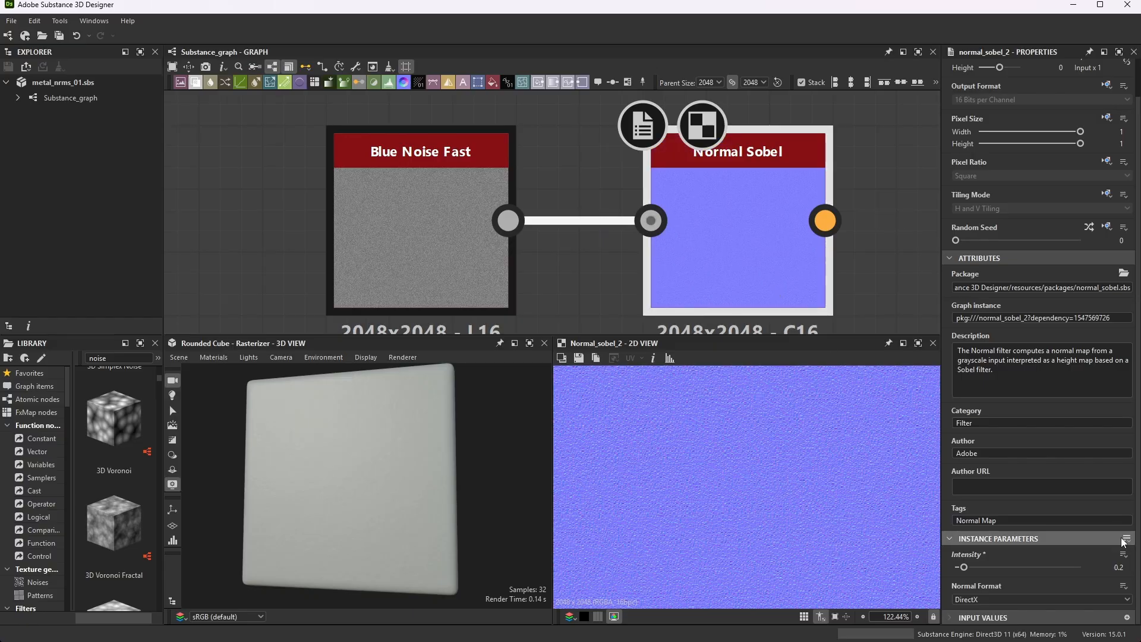
click(578, 358)
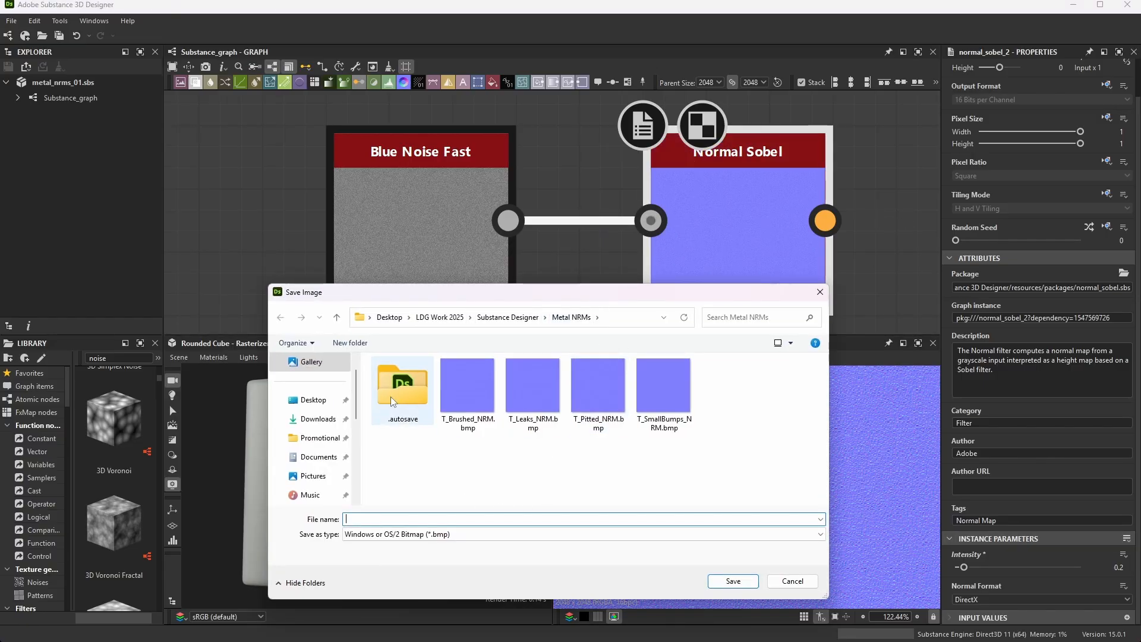
double_click(674, 388)
click(600, 327)
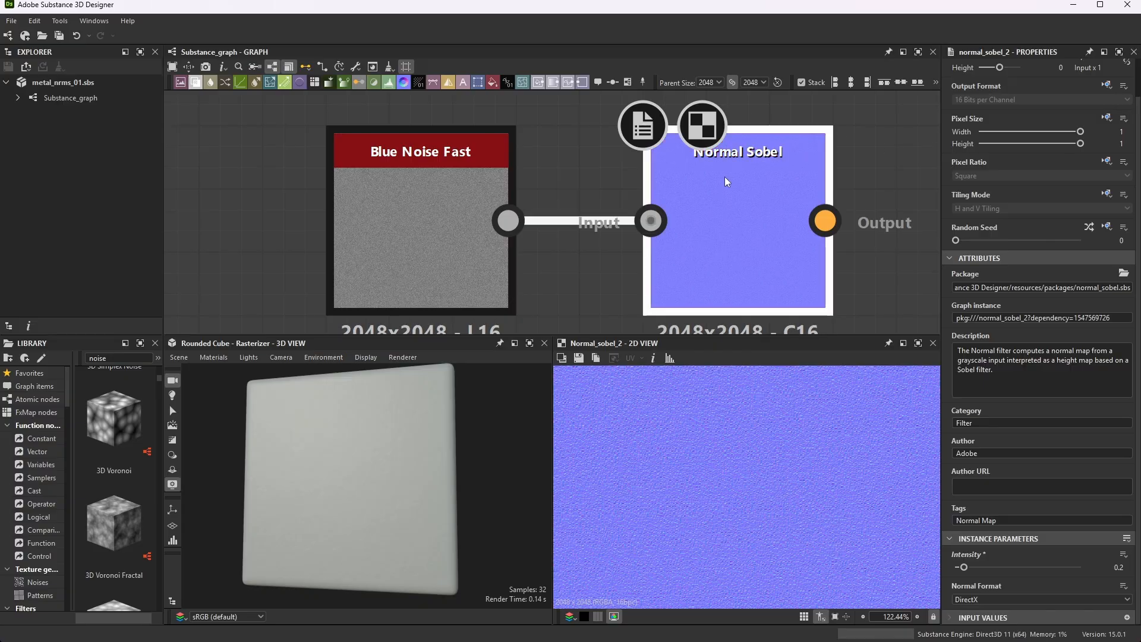
click(578, 357)
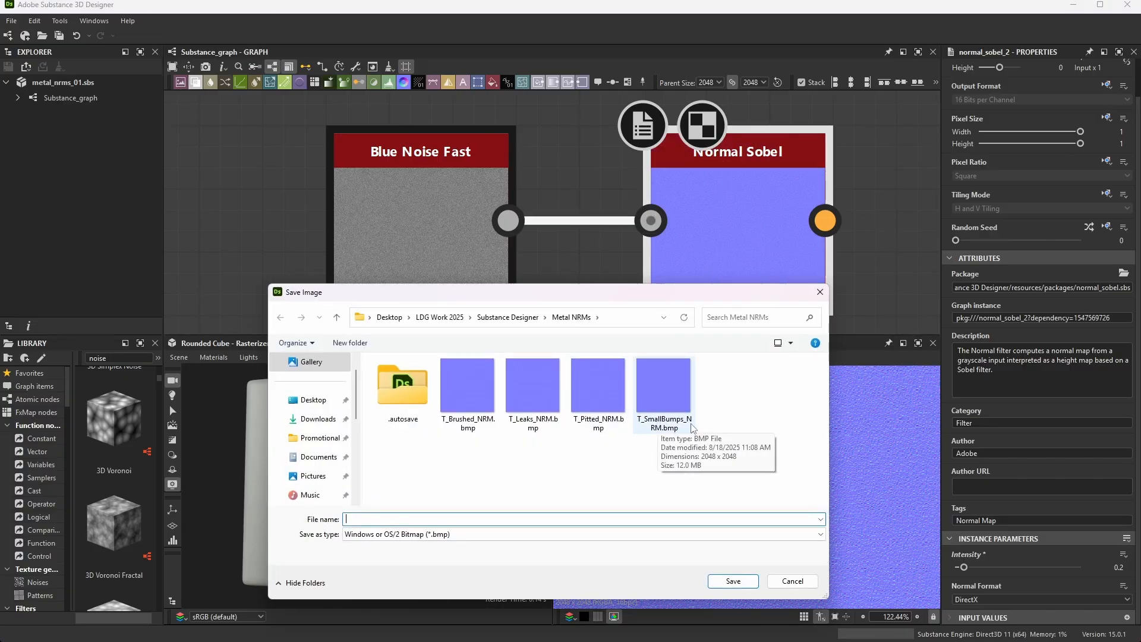
click(674, 386)
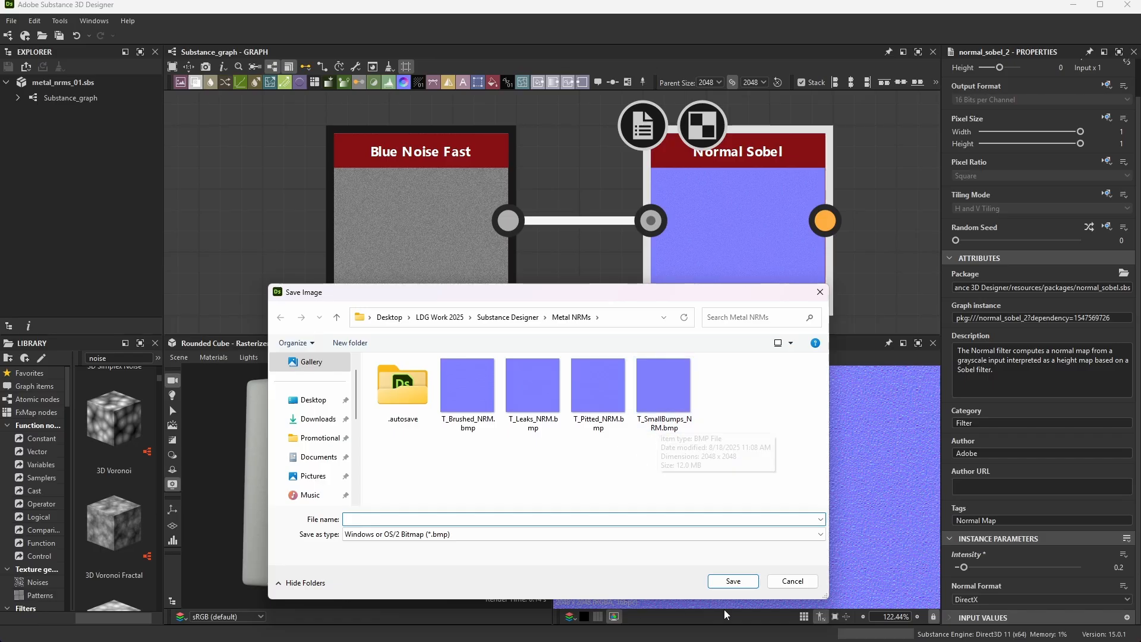
double_click(673, 367)
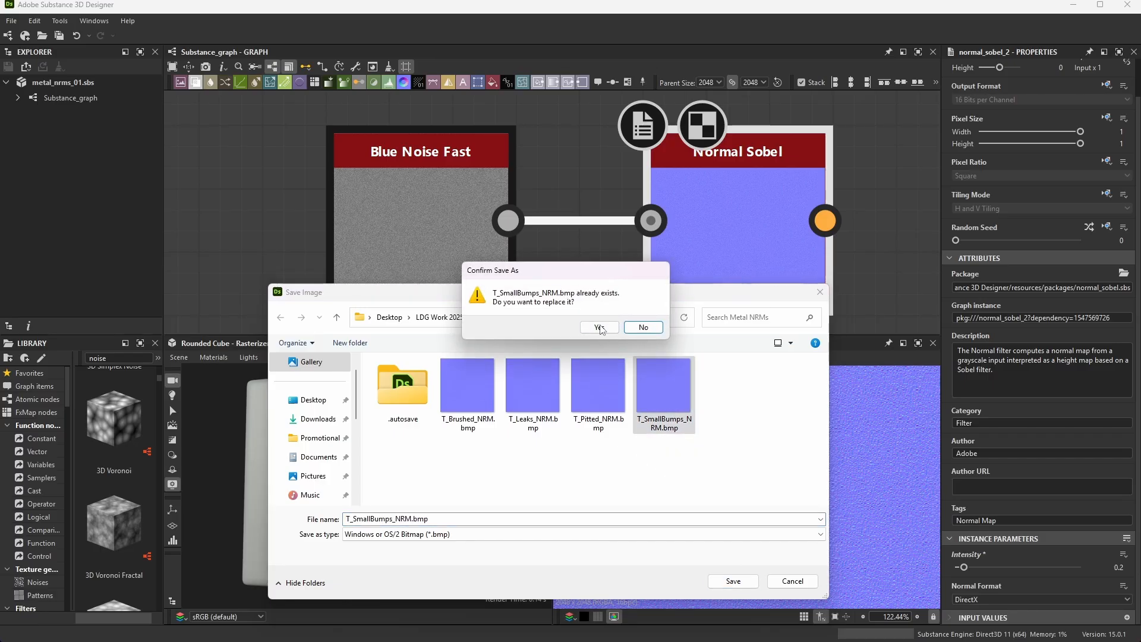
click(599, 328)
Step: Examine the Directional Scratches node and its instance parameters, such as scale, angle, pattern amount and pattern size
scroll(601, 136, down, 5)
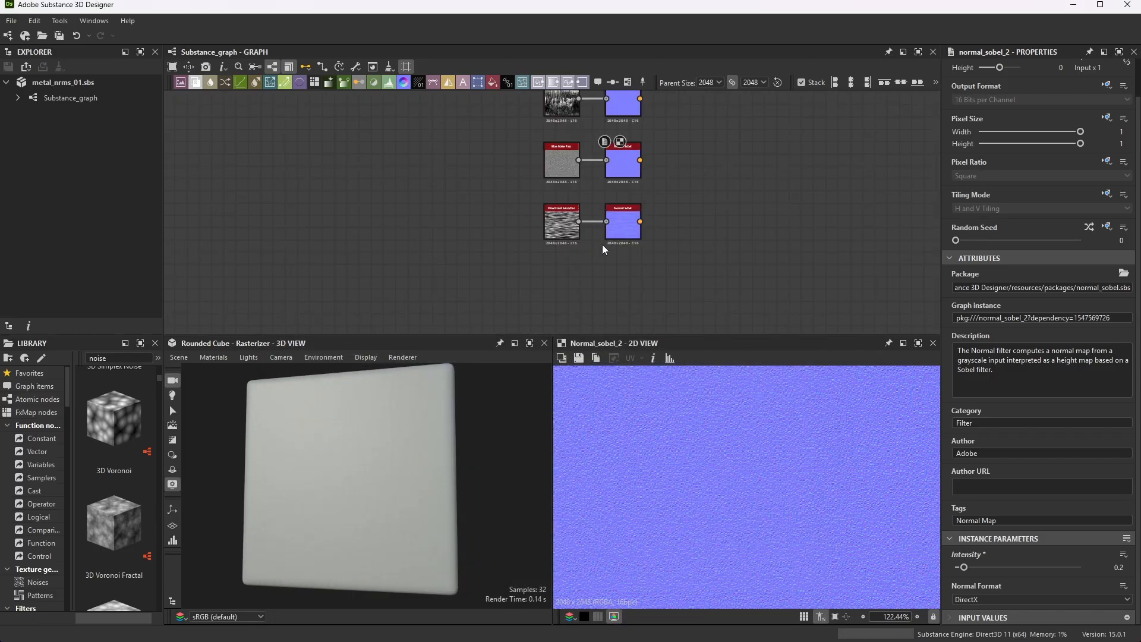
scroll(603, 249, up, 5)
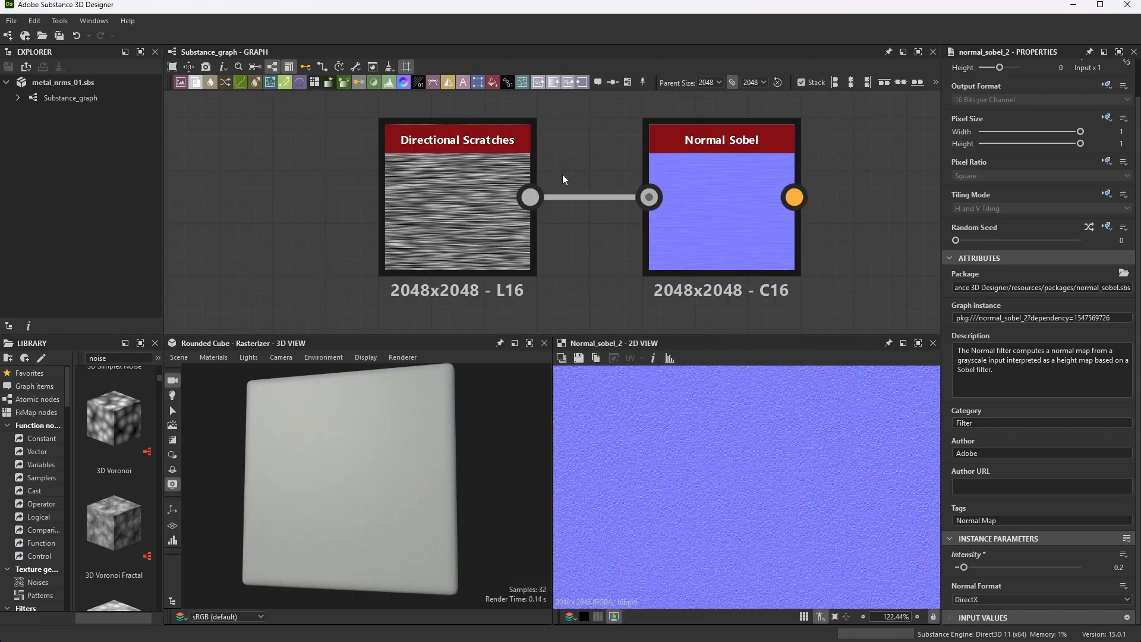
click(490, 141)
key(space)
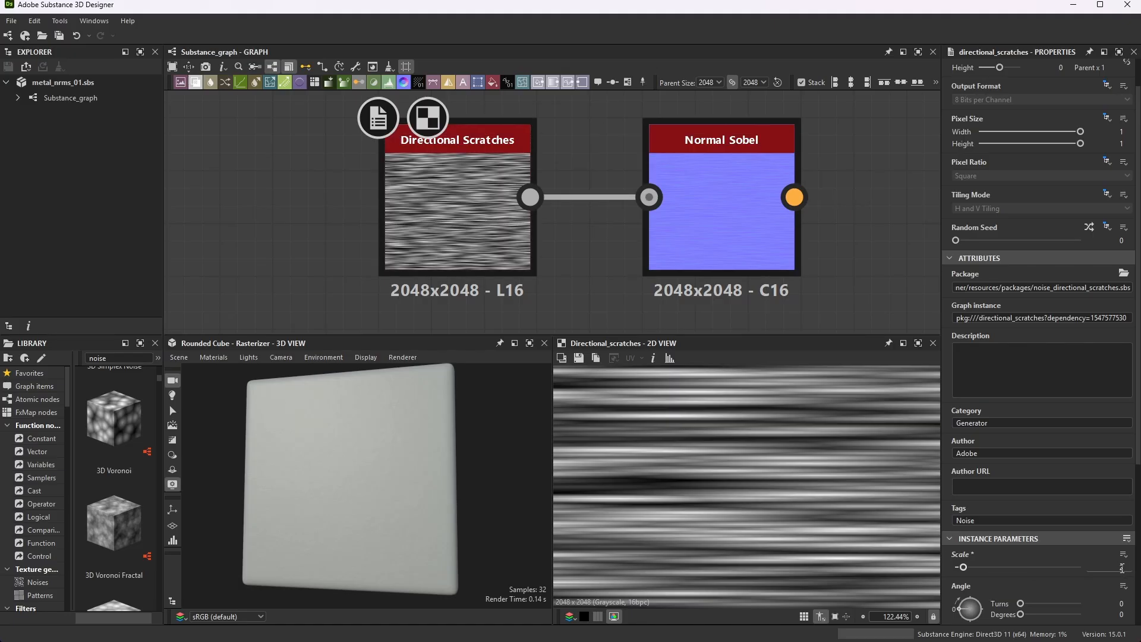
scroll(1116, 567, down, 5)
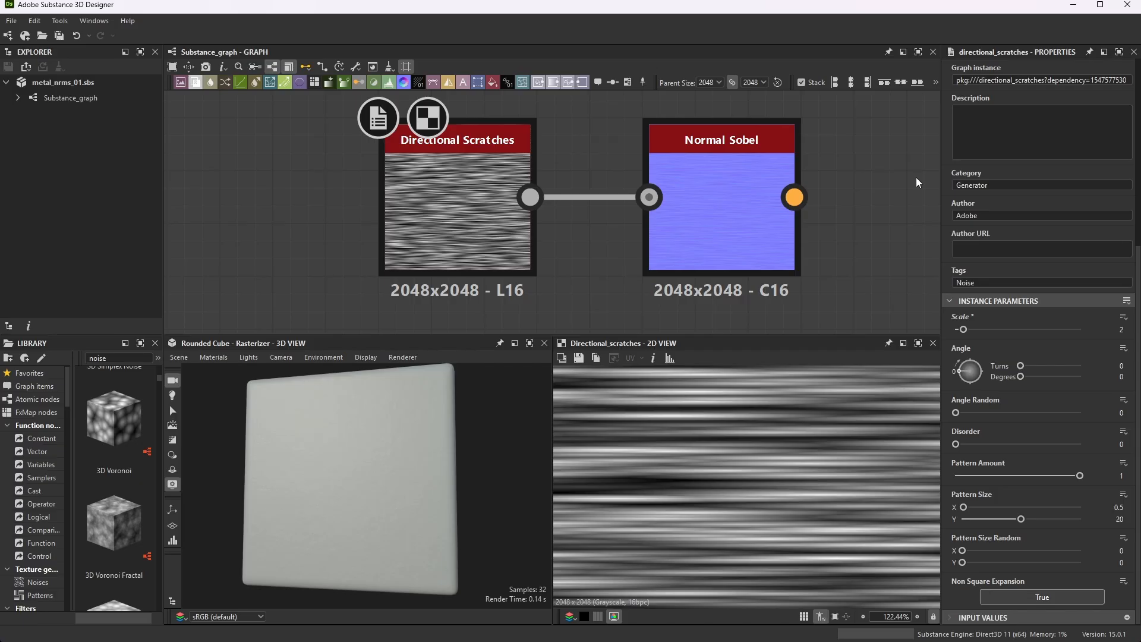
Step: Show the Normal Sobel node of the Directional Scratches chain in 2D and save its image over T_Brushed_NRM.bmp
click(747, 149)
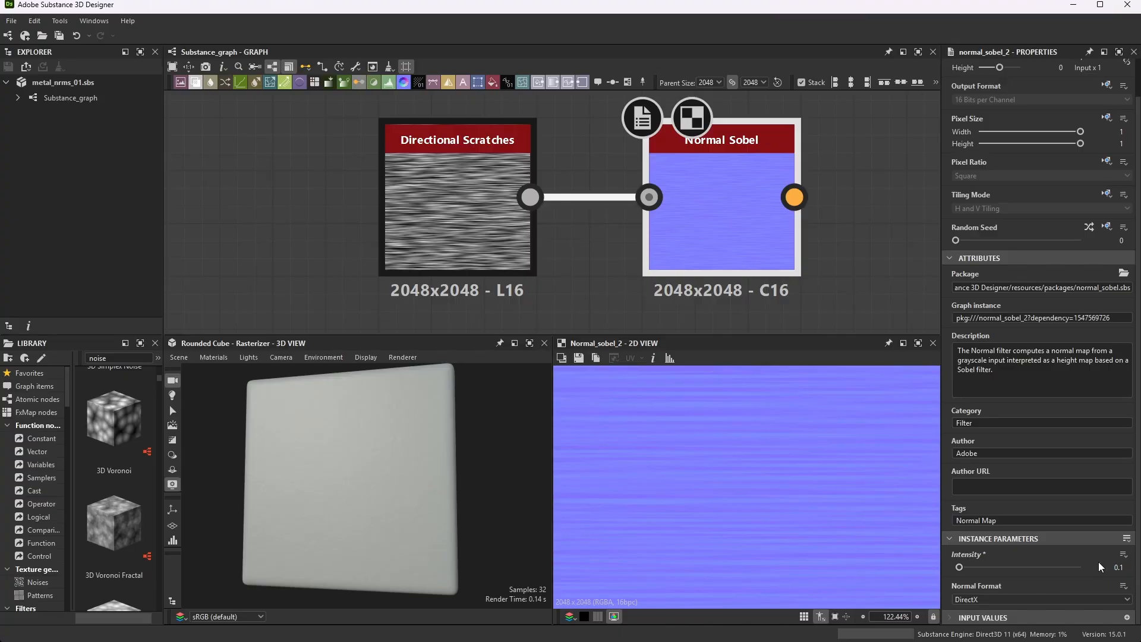
scroll(864, 260, down, 2)
middle_drag(864, 260, 747, 312)
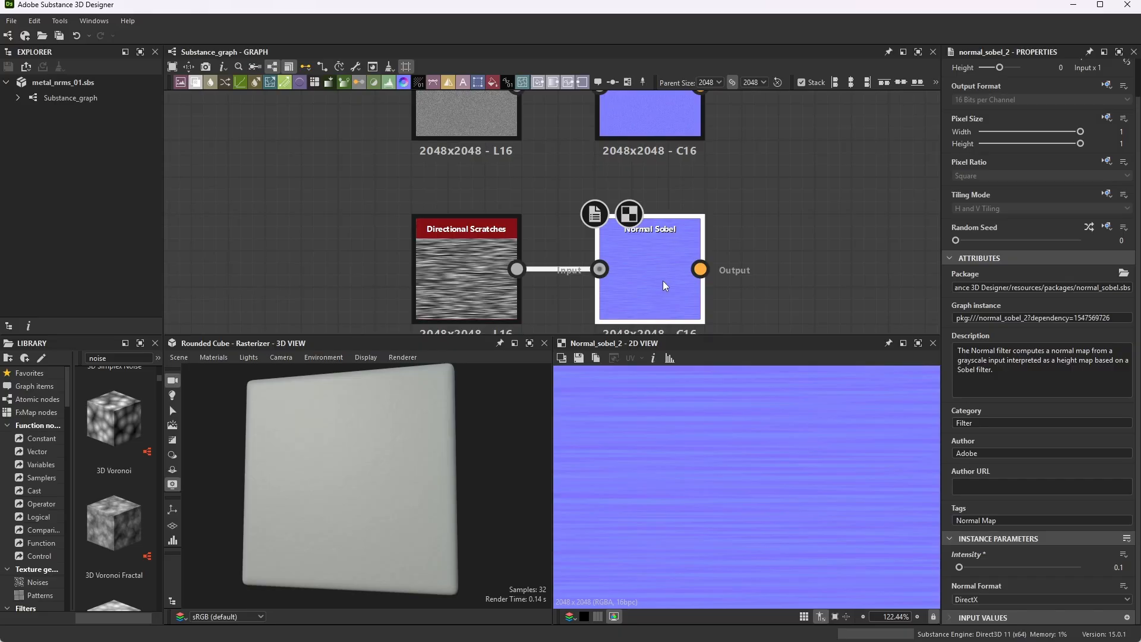
click(577, 358)
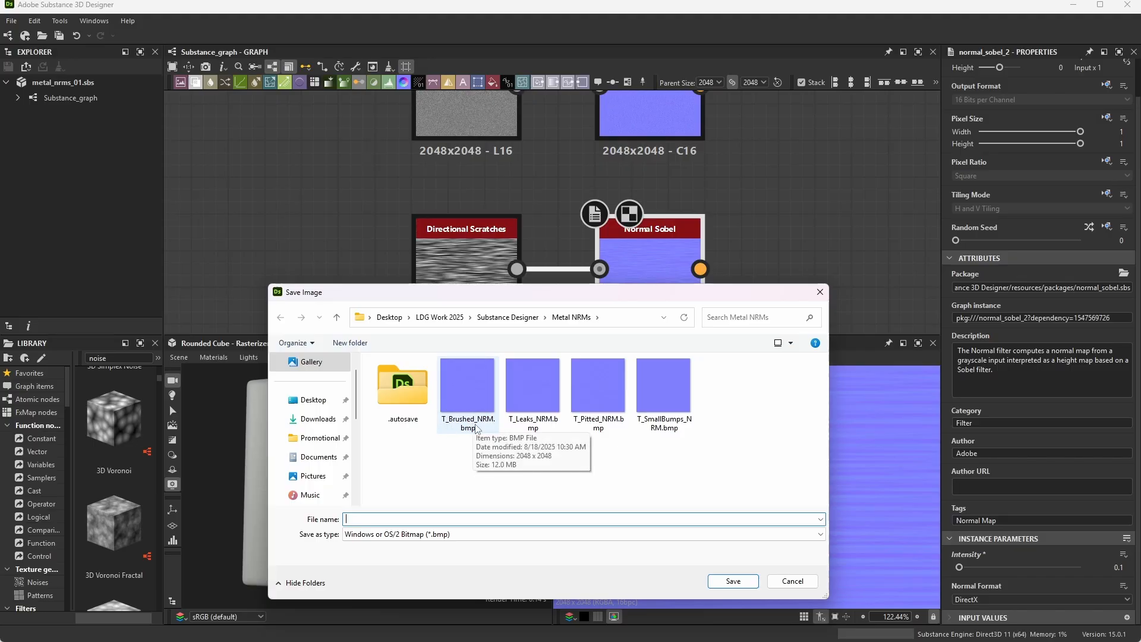
double_click(472, 390)
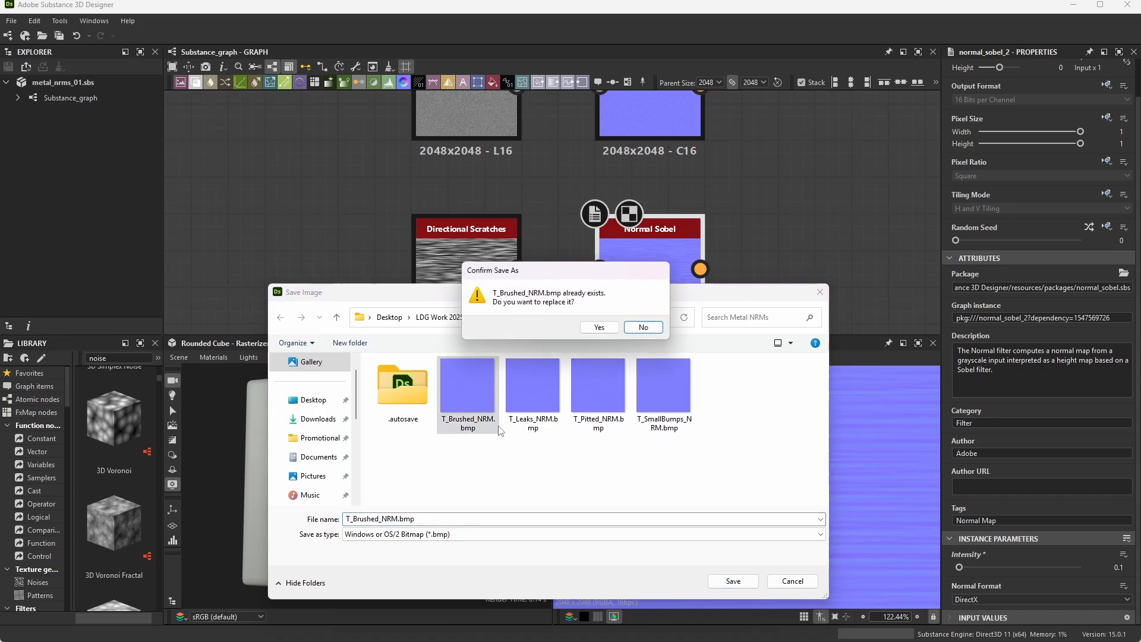
click(599, 327)
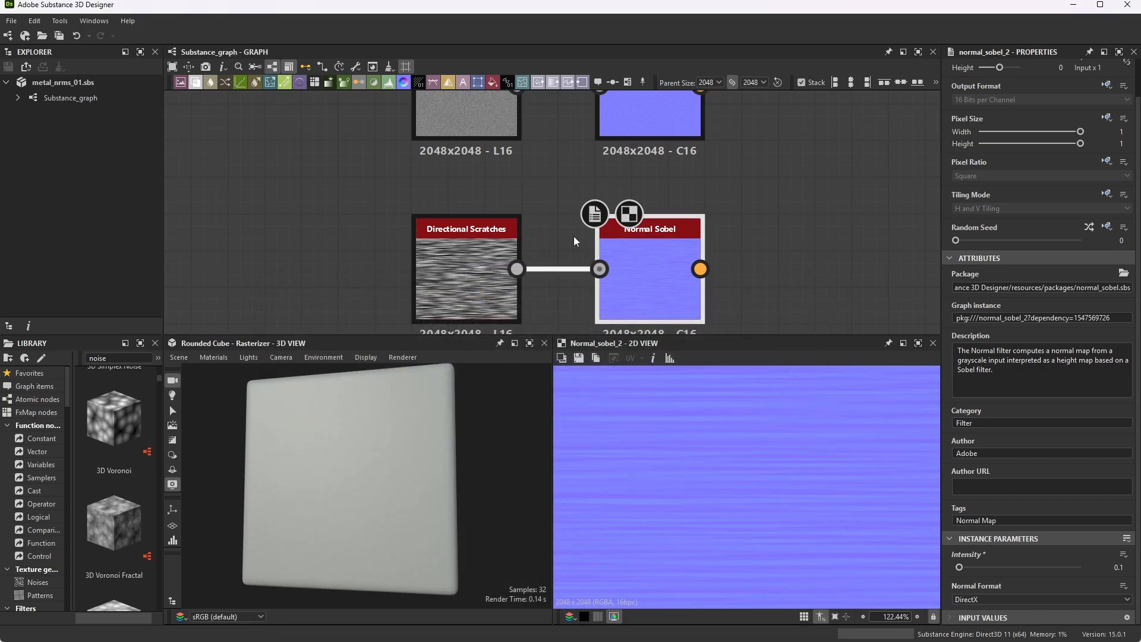
key(f)
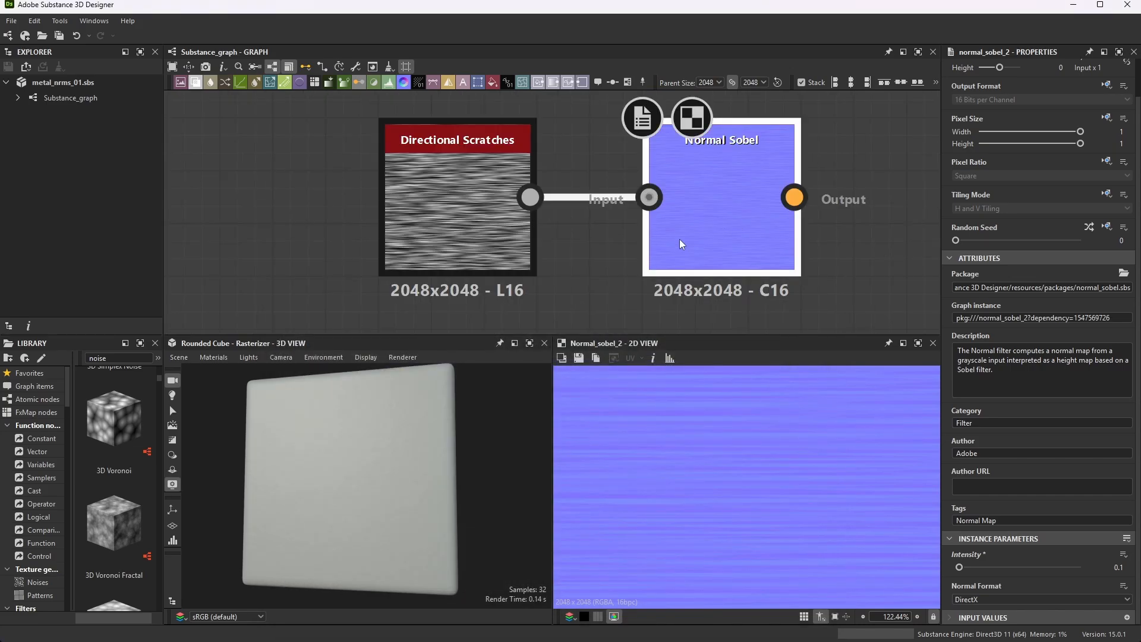
scroll(614, 170, down, 5)
scroll(615, 114, up, 4)
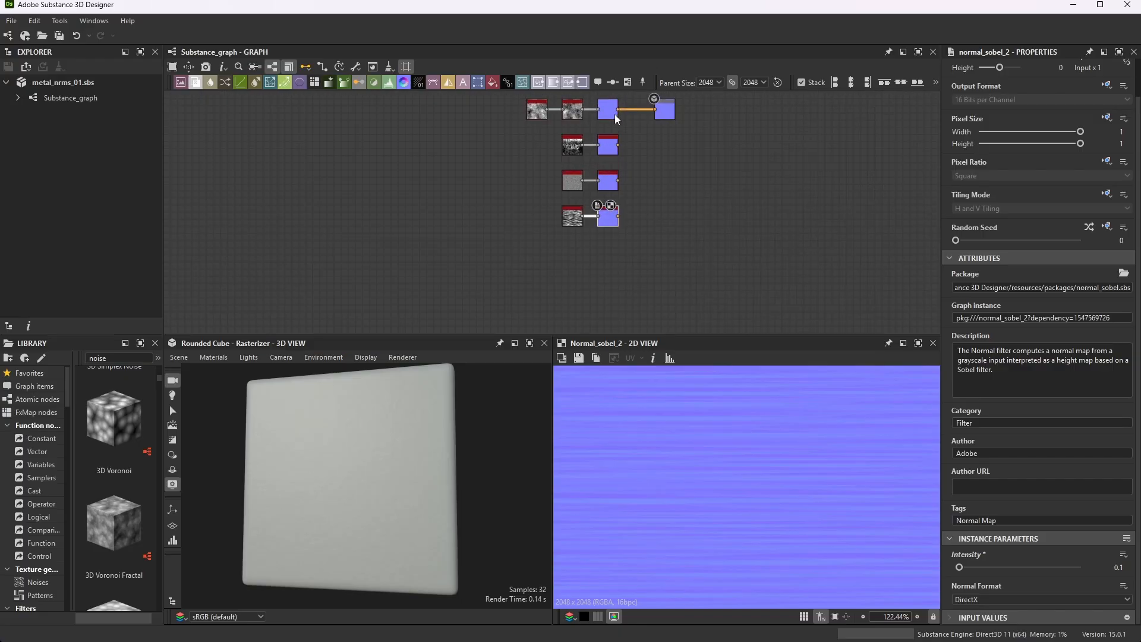
scroll(632, 229, down, 3)
scroll(619, 265, up, 5)
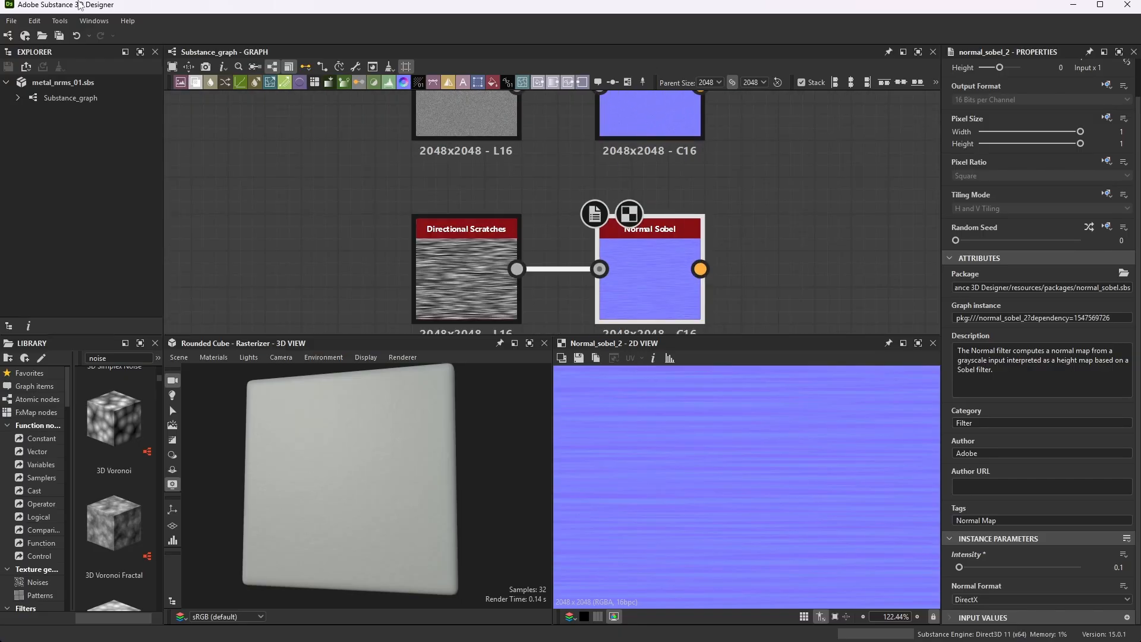
scroll(639, 145, down, 3)
Step: Switch to the Unreal Editor and open the project's Textures folder
click(1073, 5)
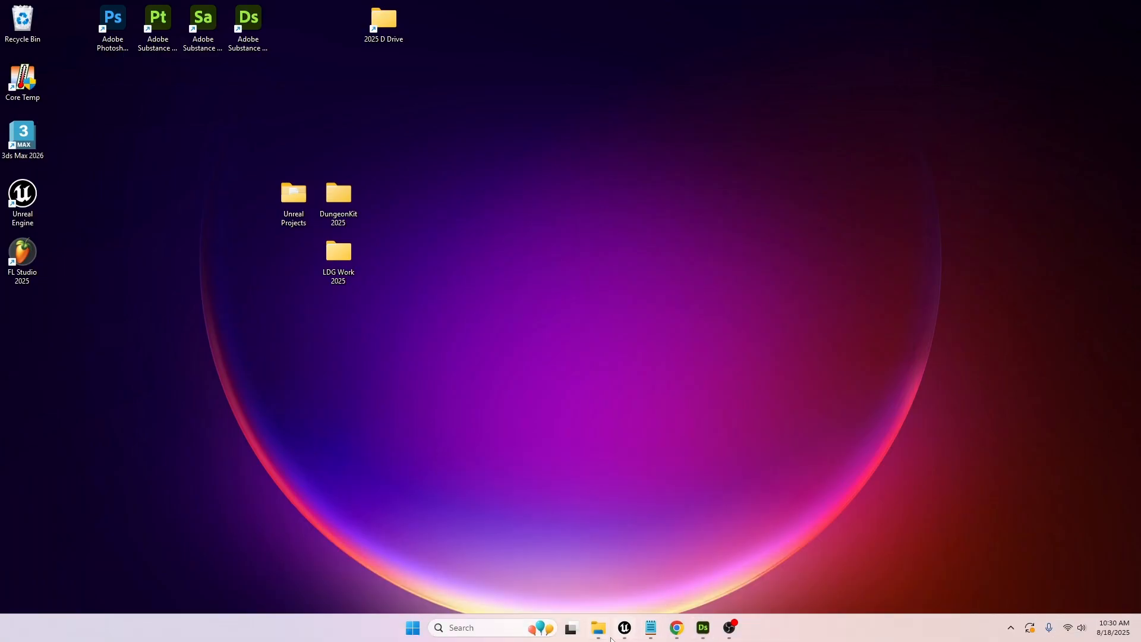
click(624, 629)
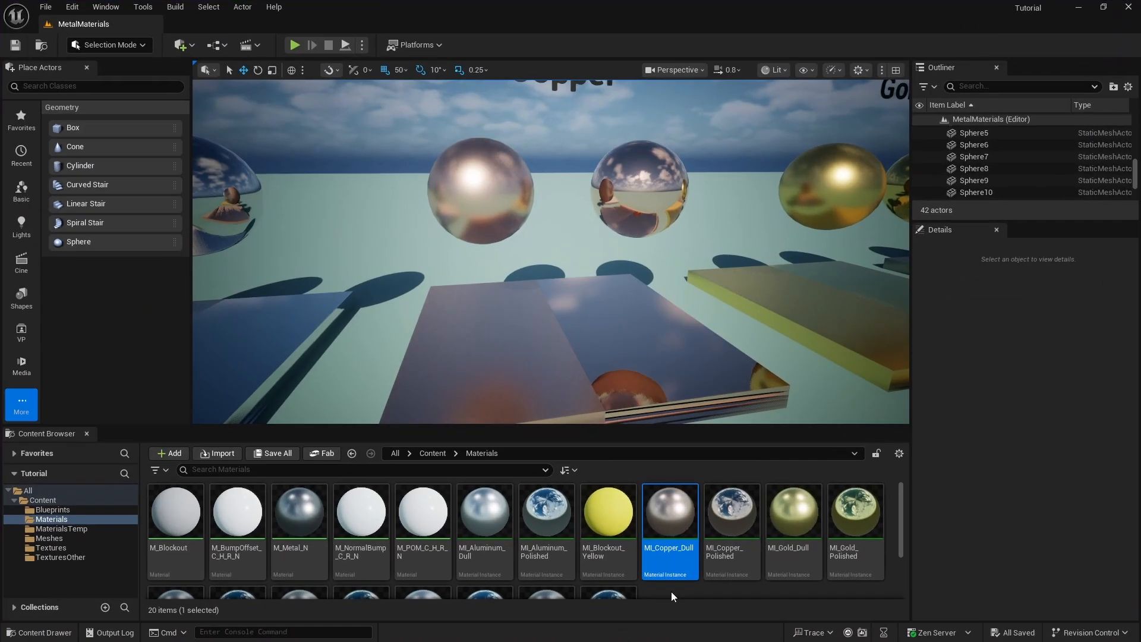
click(62, 548)
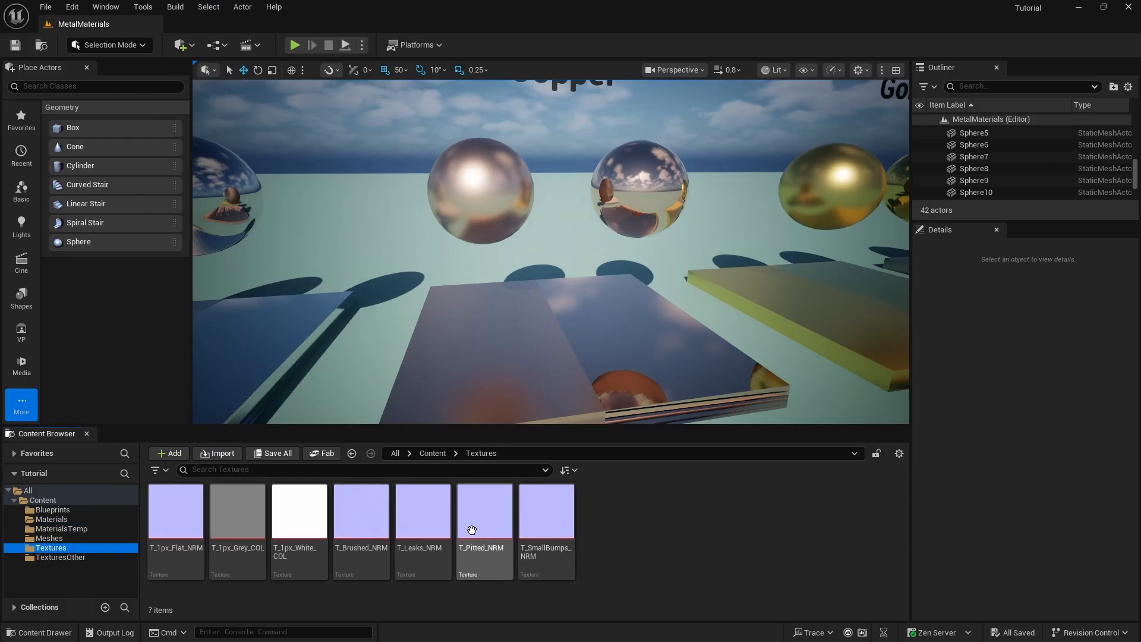
Step: Force delete the textures T_Brushed_NRM, T_Leaks_NRM, T_Pitted_NRM and T_SmallBumps_NRM from the Textures folder
click(353, 522)
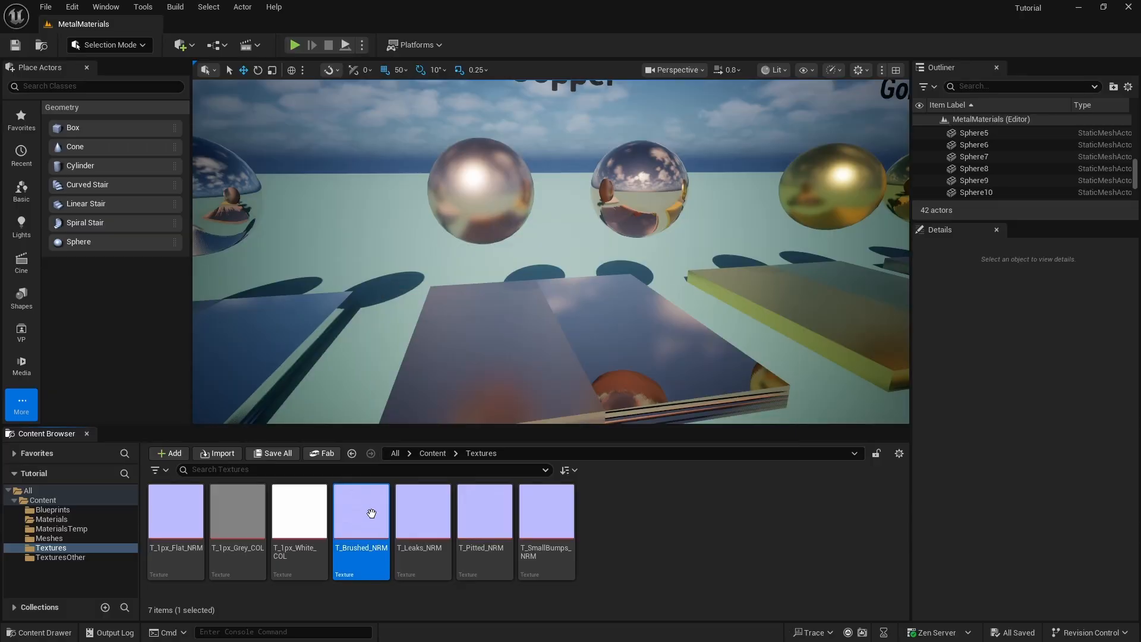
ctrl+click(440, 521)
ctrl+click(485, 516)
ctrl+click(558, 511)
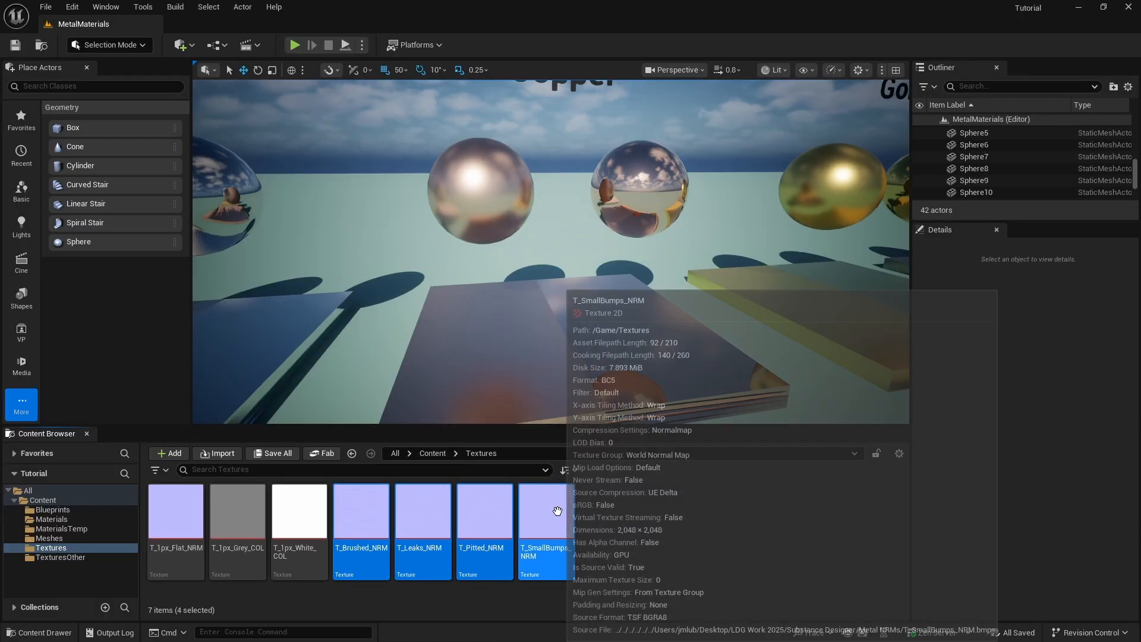
key(Delete)
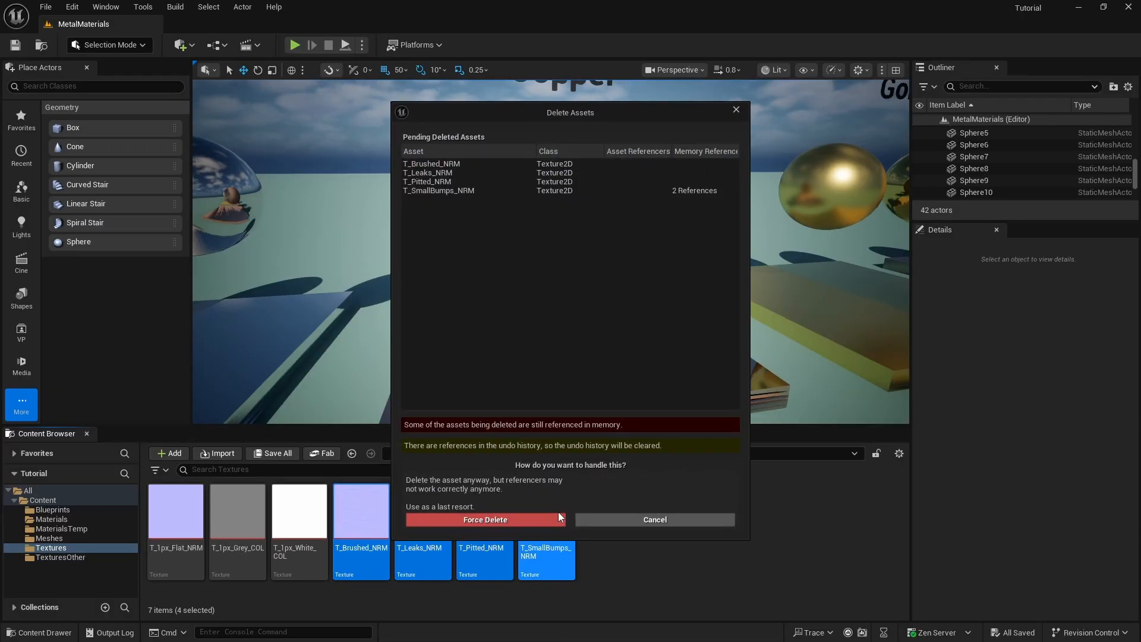
click(500, 520)
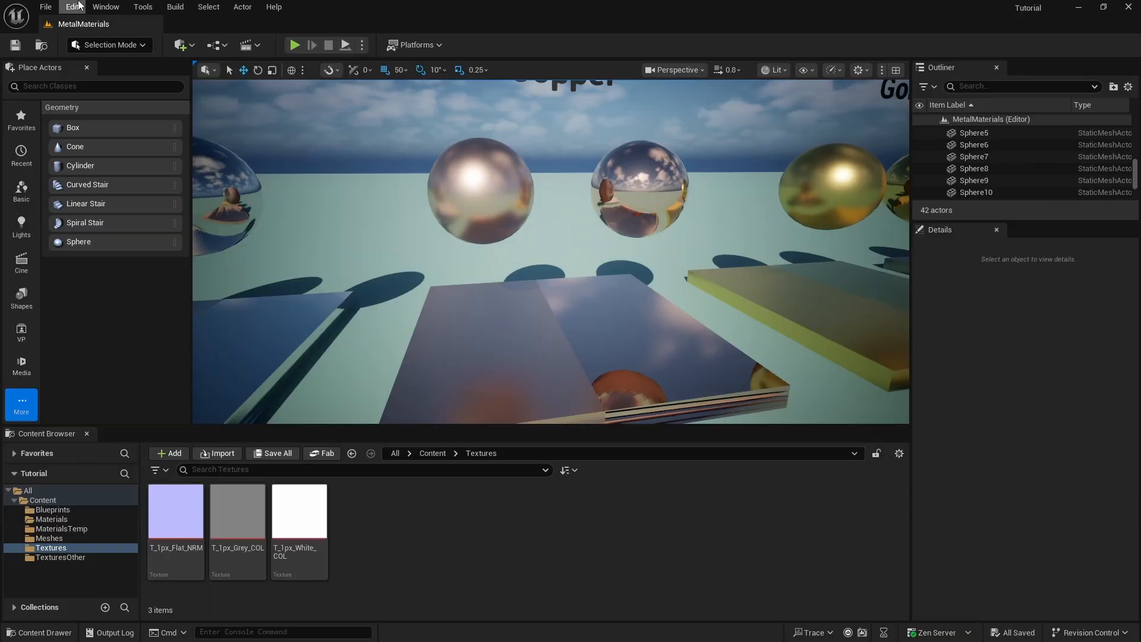
Step: Import T_Brushed_NRM, T_Leaks_NRM, T_Pitted_NRM and T_SmallBumps_NRM from Metal NRMs into the Textures folder and save all assets
right_click(435, 515)
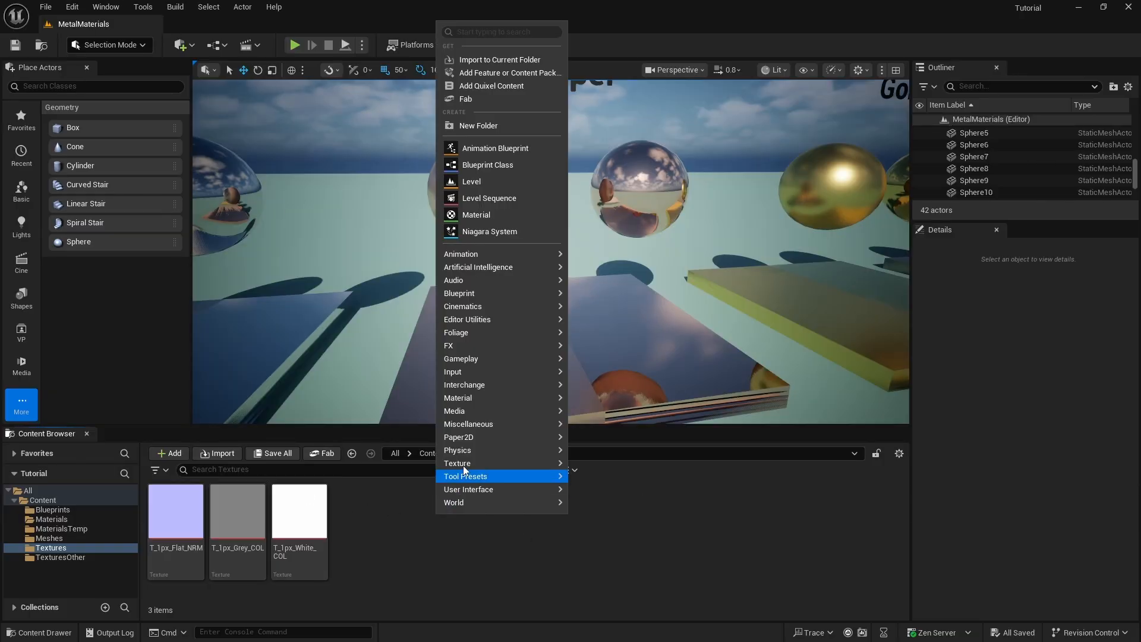
click(483, 60)
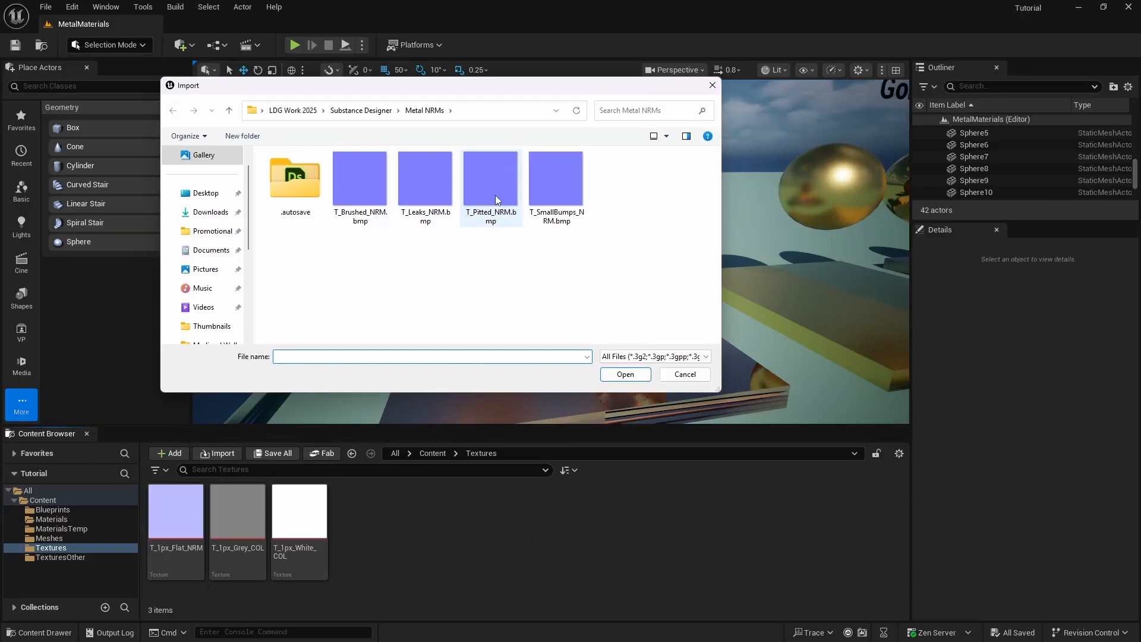
click(360, 179)
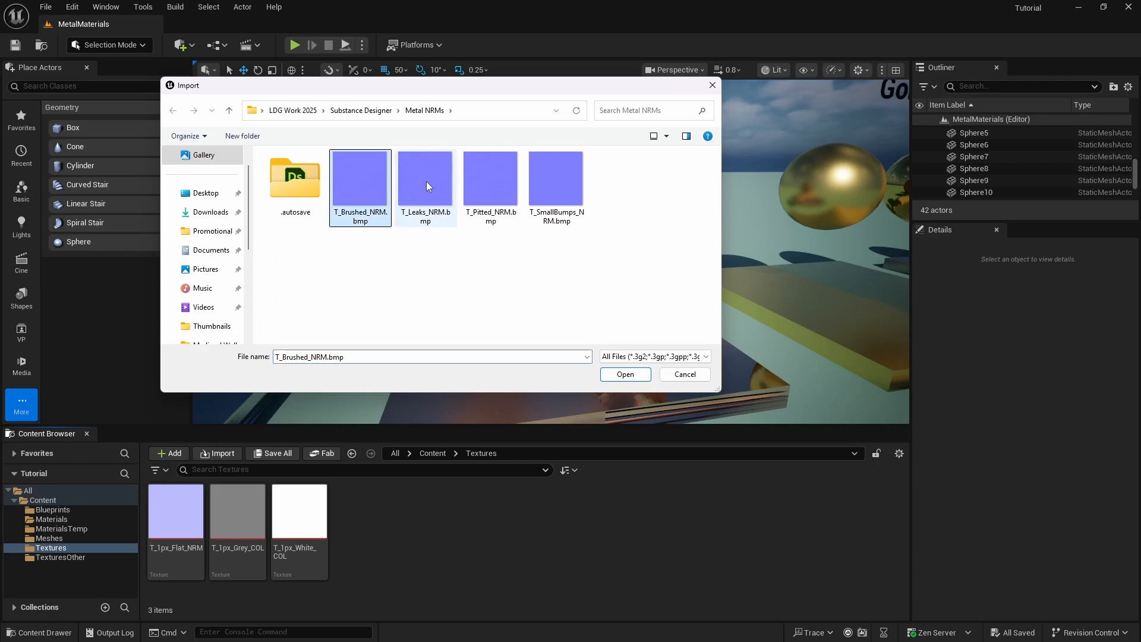
ctrl+click(425, 180)
ctrl+click(487, 176)
ctrl+click(556, 178)
click(625, 374)
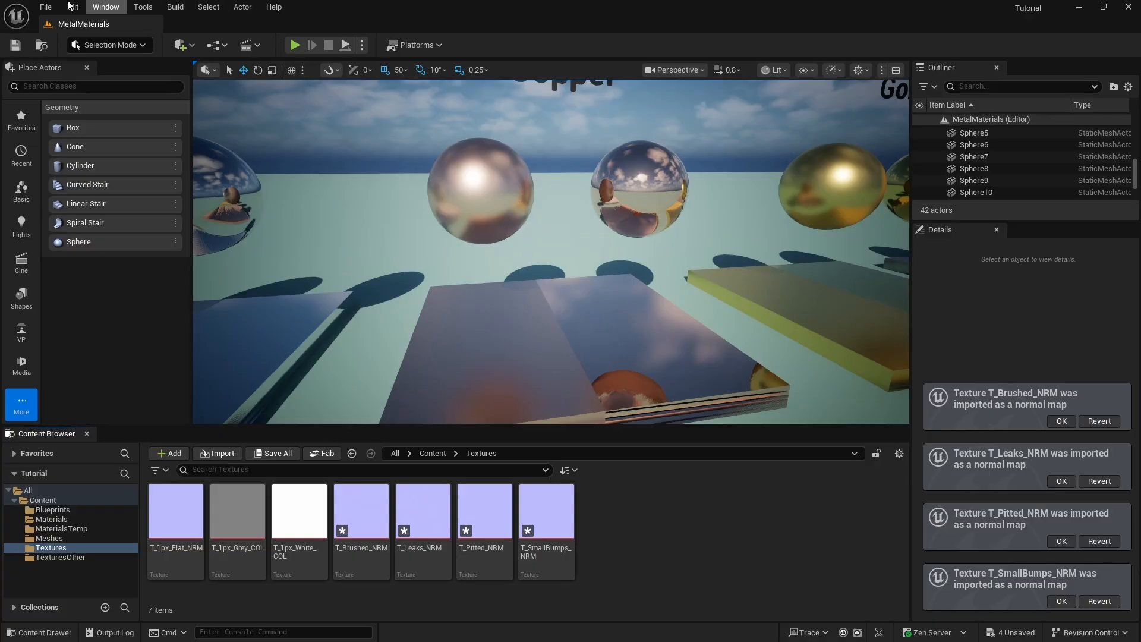
click(46, 7)
click(102, 174)
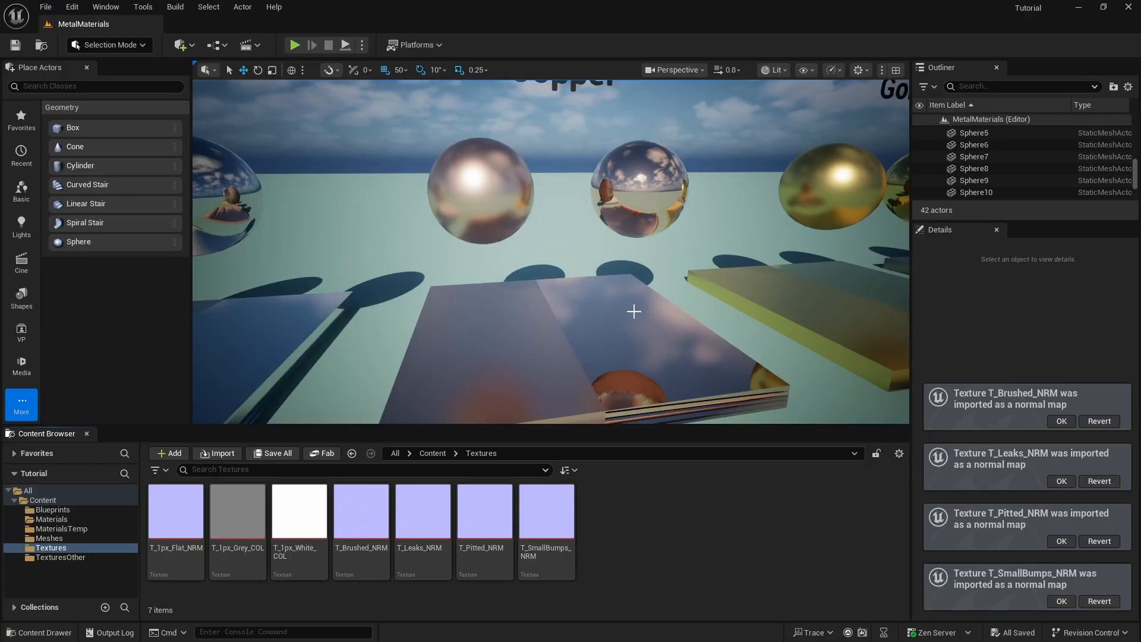
Step: Open the MI_Copper_Dull instance from the Materials folder and enable its Normal Map parameter override
mouse_move(634, 311)
right_down()
mouse_move(797, 291)
mouse_move(635, 297)
mouse_move(637, 318)
right_up()
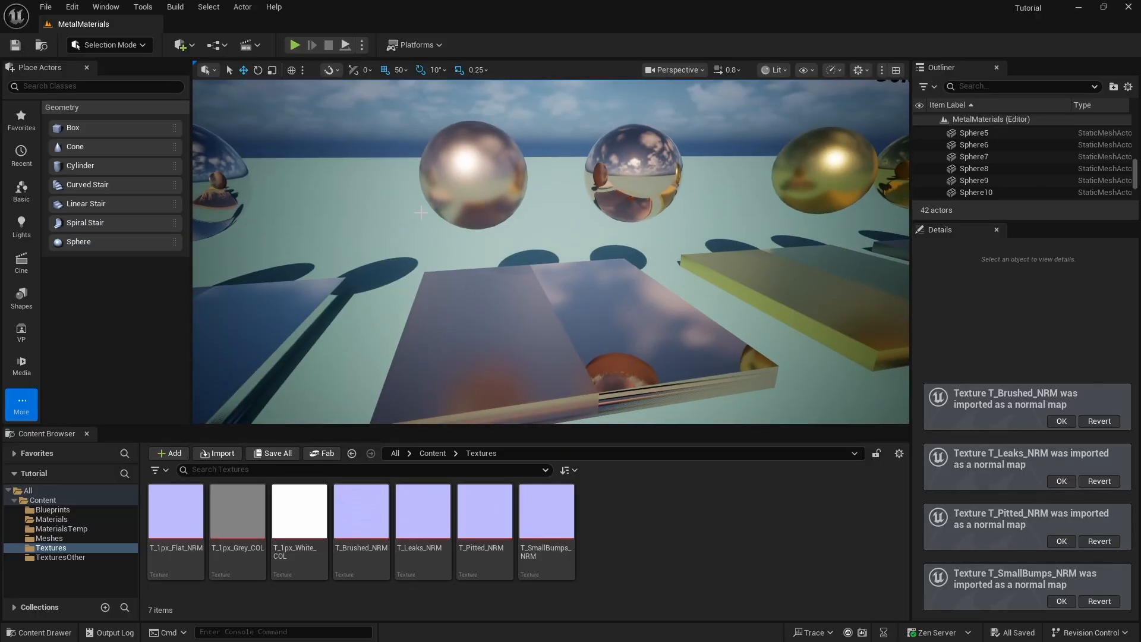
click(65, 521)
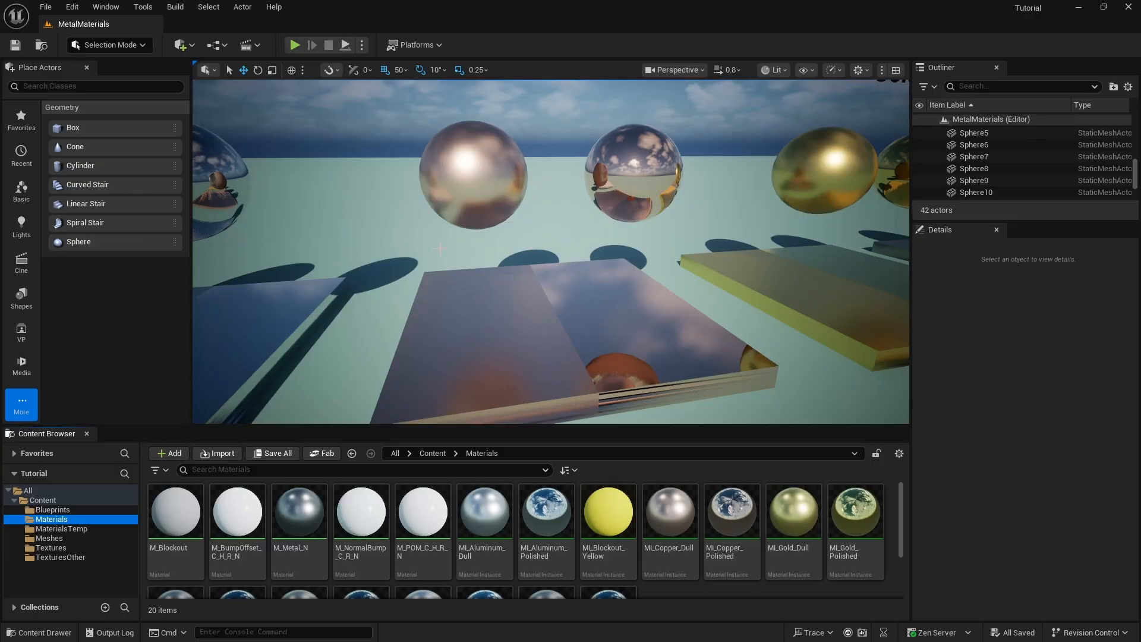
right_drag(484, 241, 514, 238)
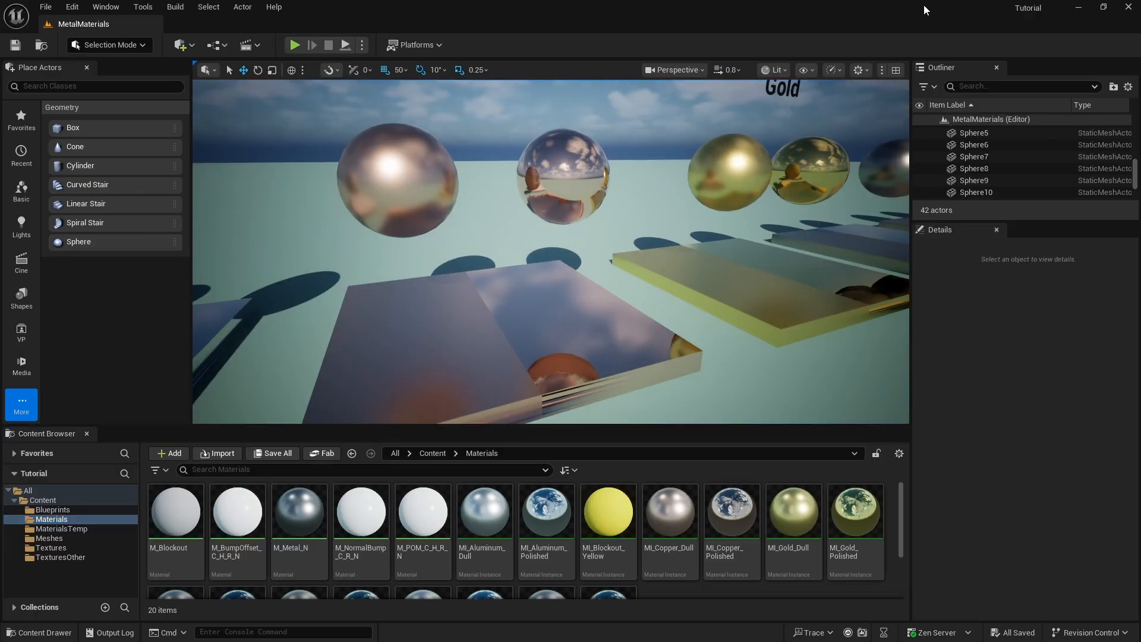
right_drag(617, 251, 587, 253)
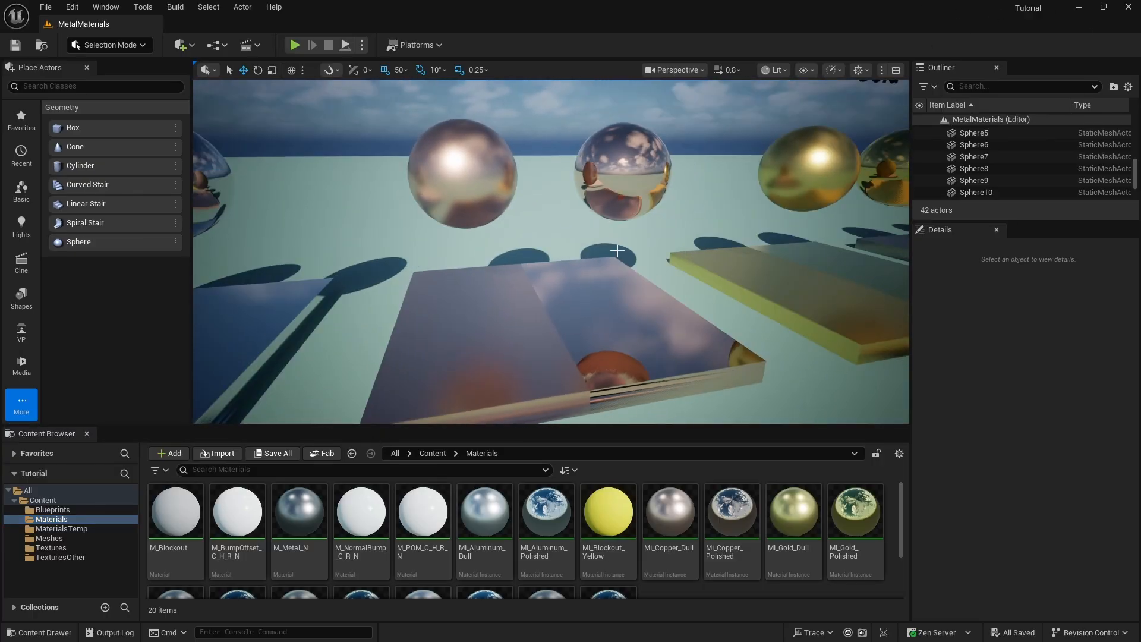
mouse_move(663, 244)
right_down()
mouse_move(520, 235)
mouse_move(680, 236)
mouse_move(667, 237)
right_up()
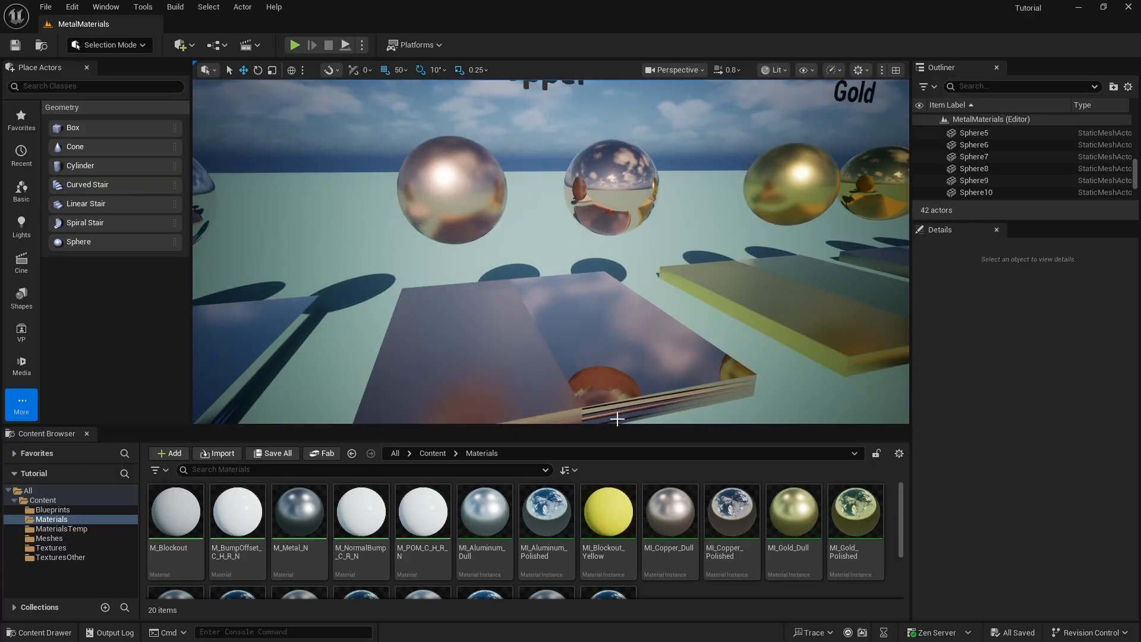
double_click(670, 514)
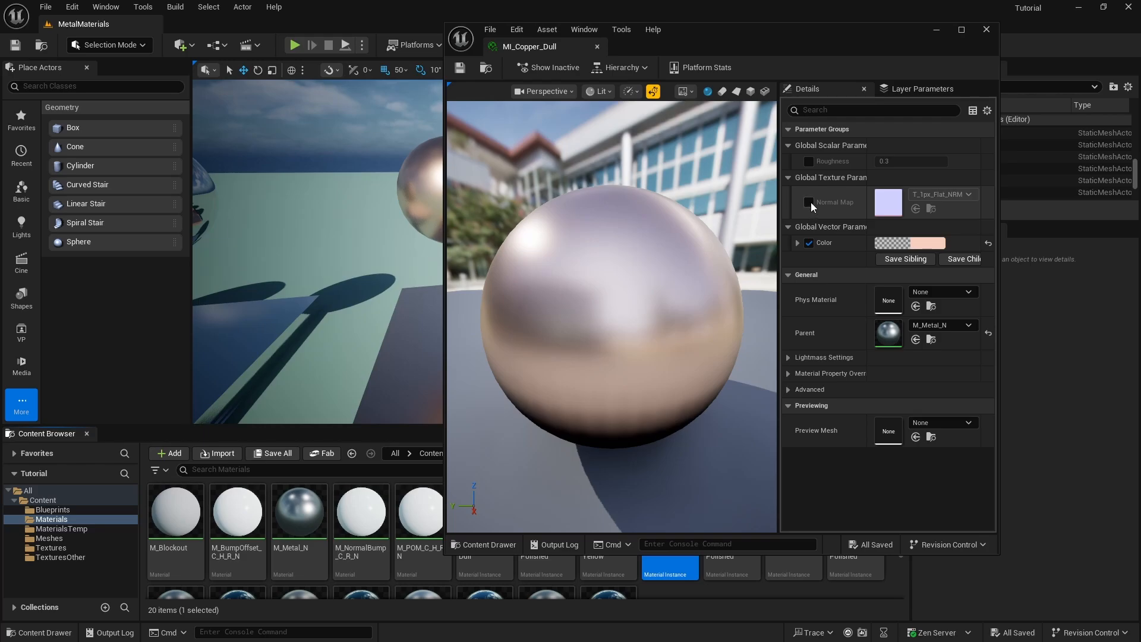
click(808, 202)
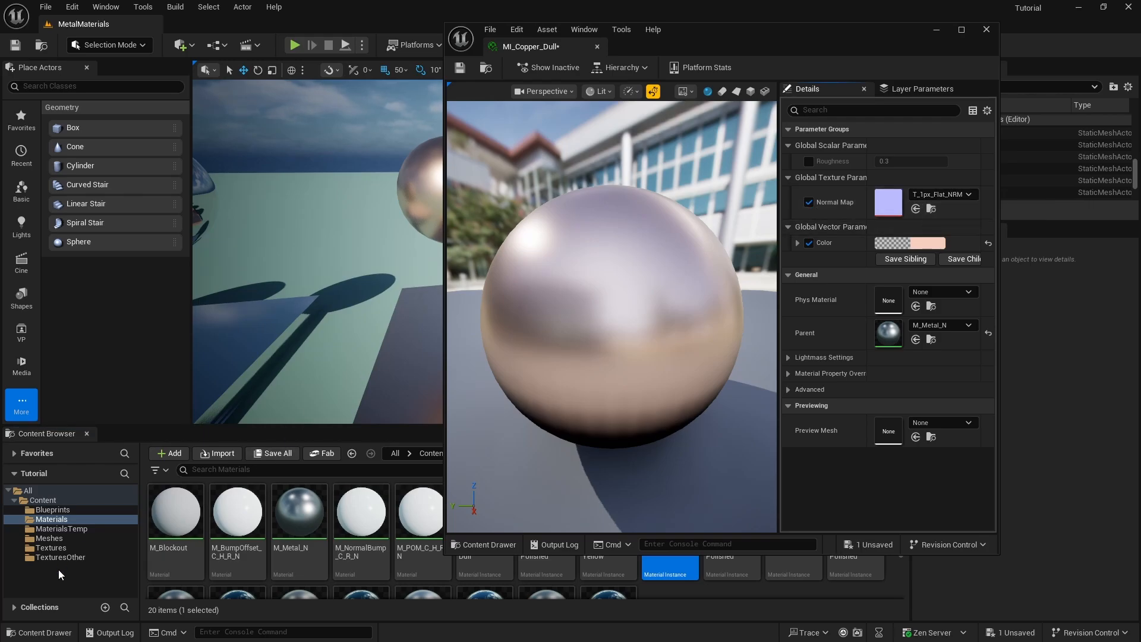
Step: Assign T_Brushed_NRM as the Normal Map of MI_Copper_Dull, save the instance and close its editor
click(53, 547)
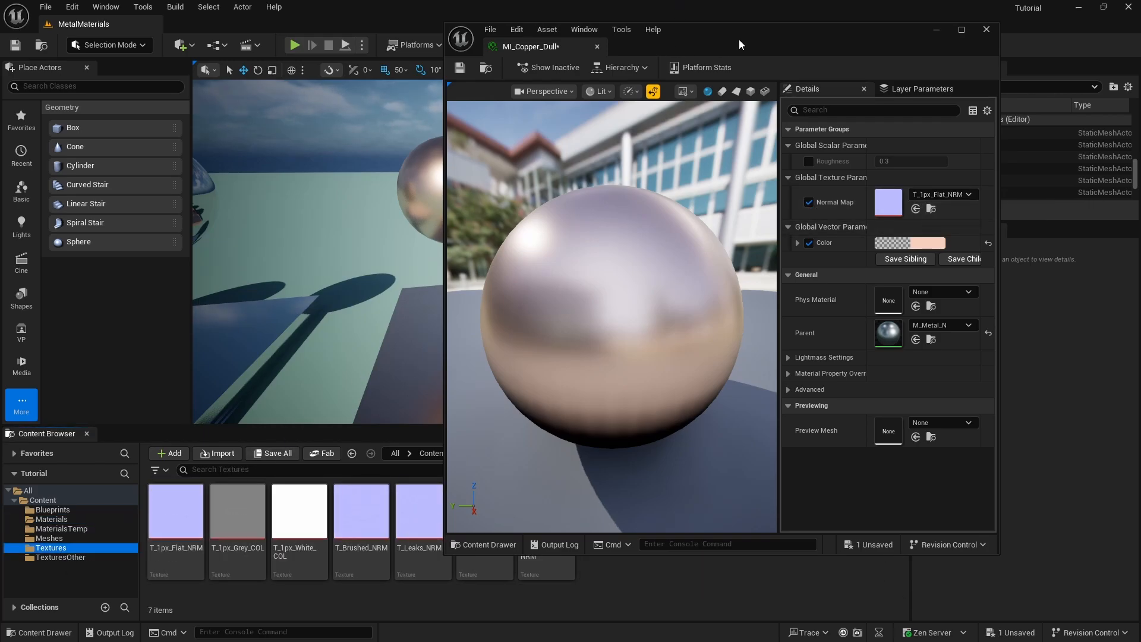
drag(739, 39, 805, 17)
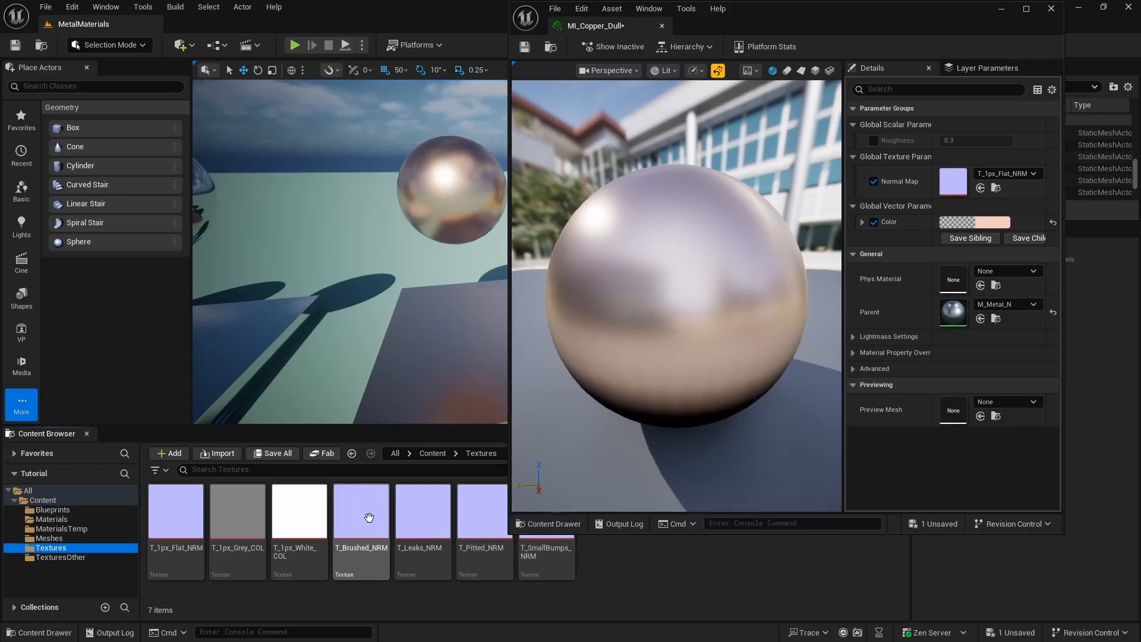
drag(361, 516, 944, 188)
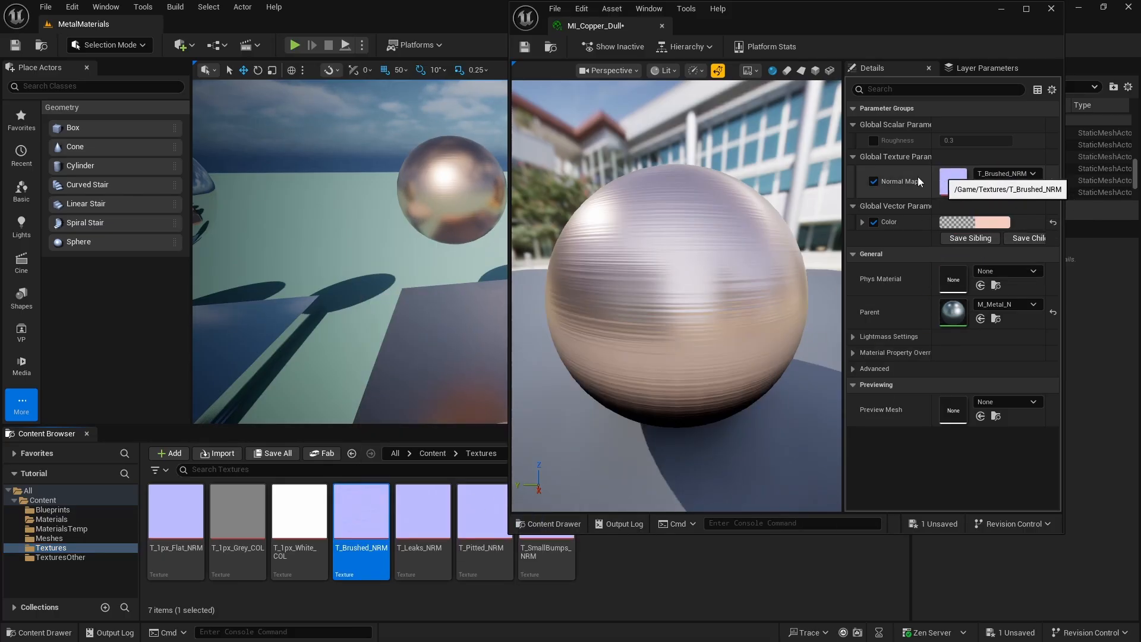
drag(613, 310, 695, 313)
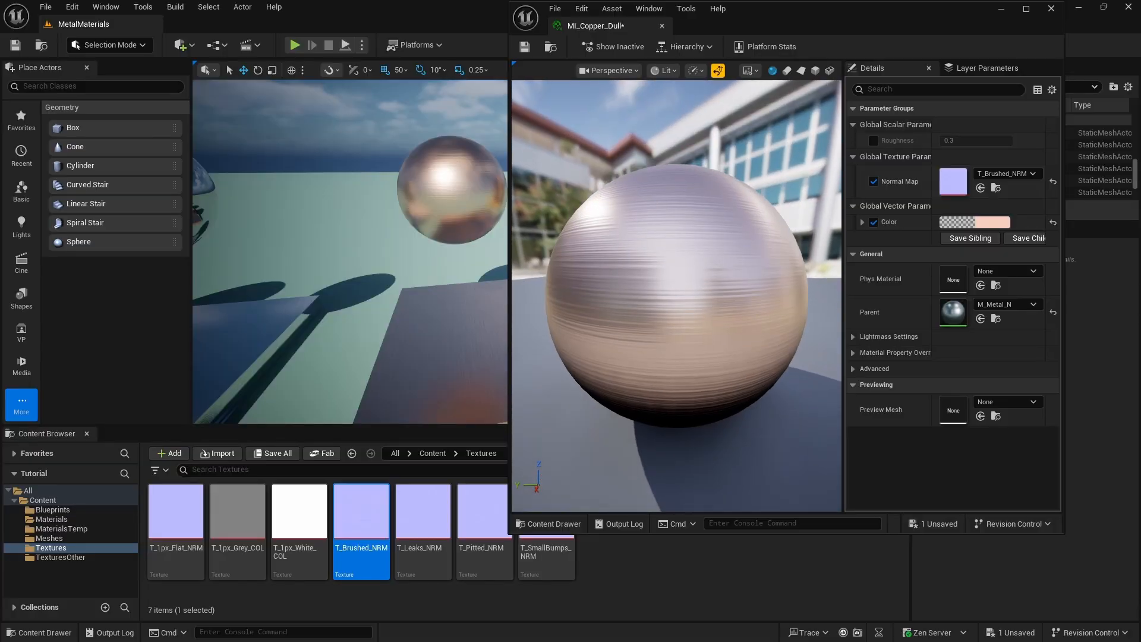
click(525, 45)
click(1050, 9)
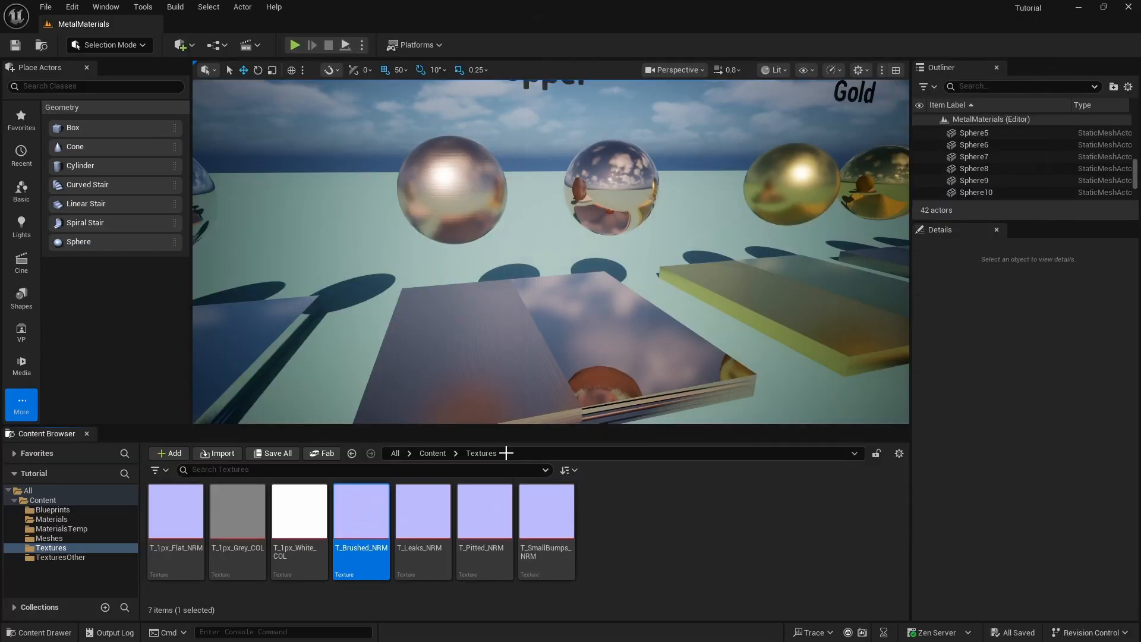
Step: Enable the Normal Map override on MI_Copper_Polished with T_Brushed_NRM, save the instance and close its editor
click(58, 522)
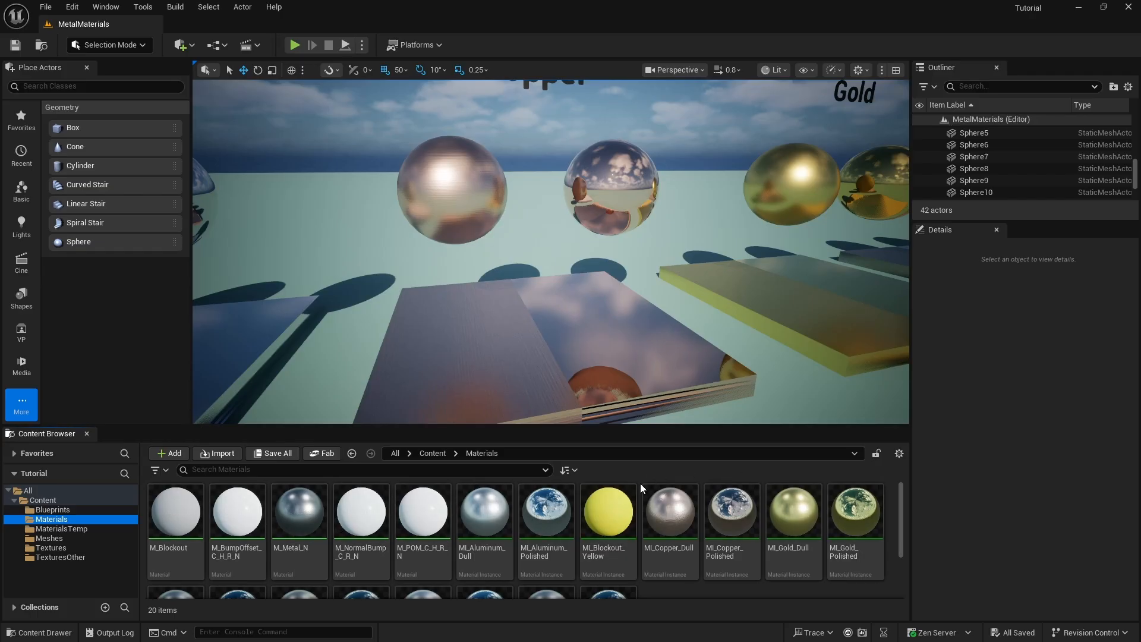
double_click(734, 509)
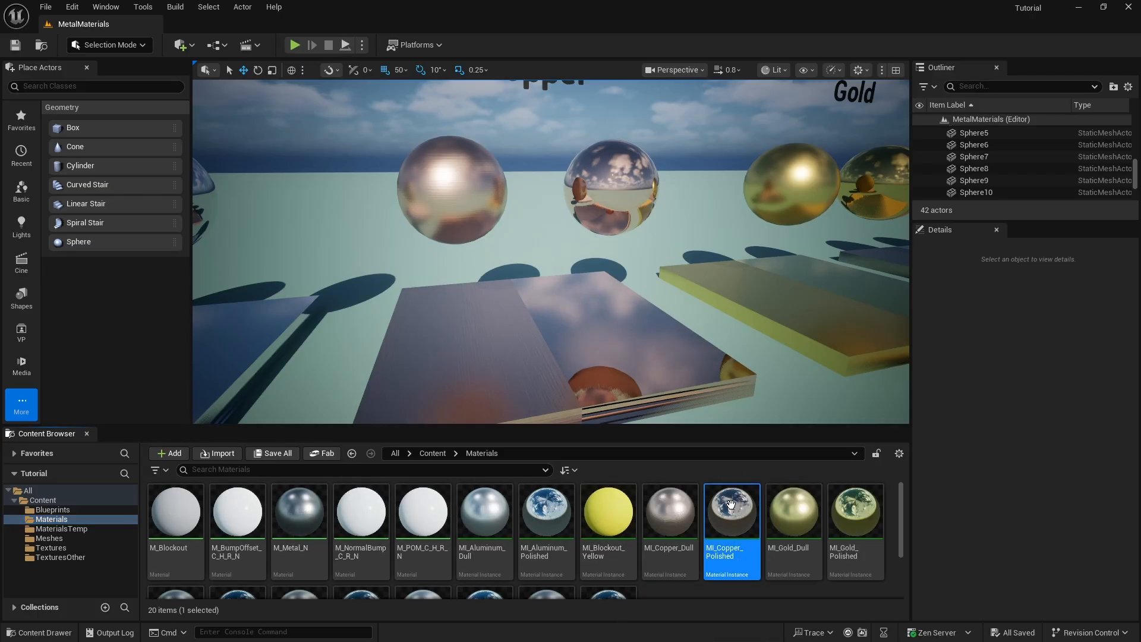
click(873, 180)
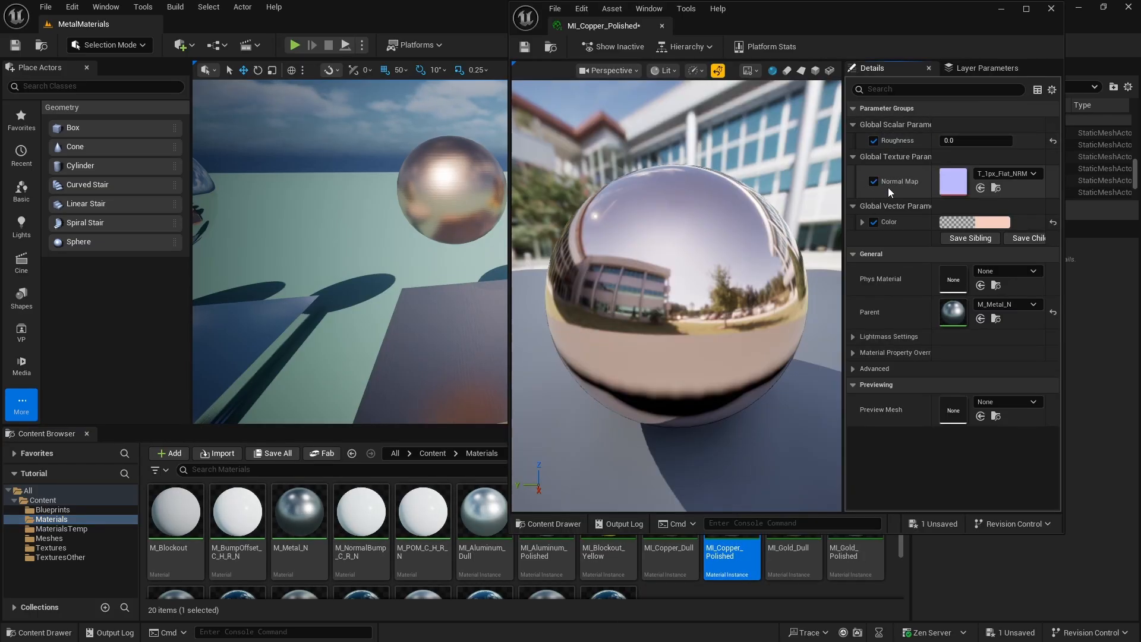
click(63, 550)
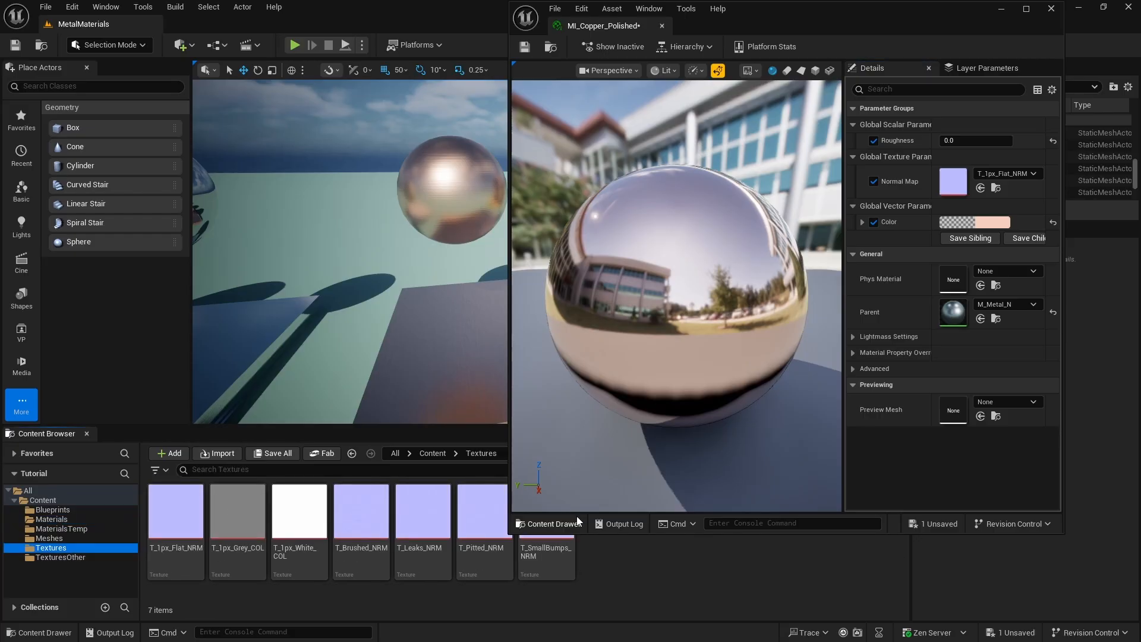
mouse_move(369, 522)
mouse_down()
mouse_move(416, 511)
mouse_move(951, 238)
mouse_move(965, 179)
mouse_up()
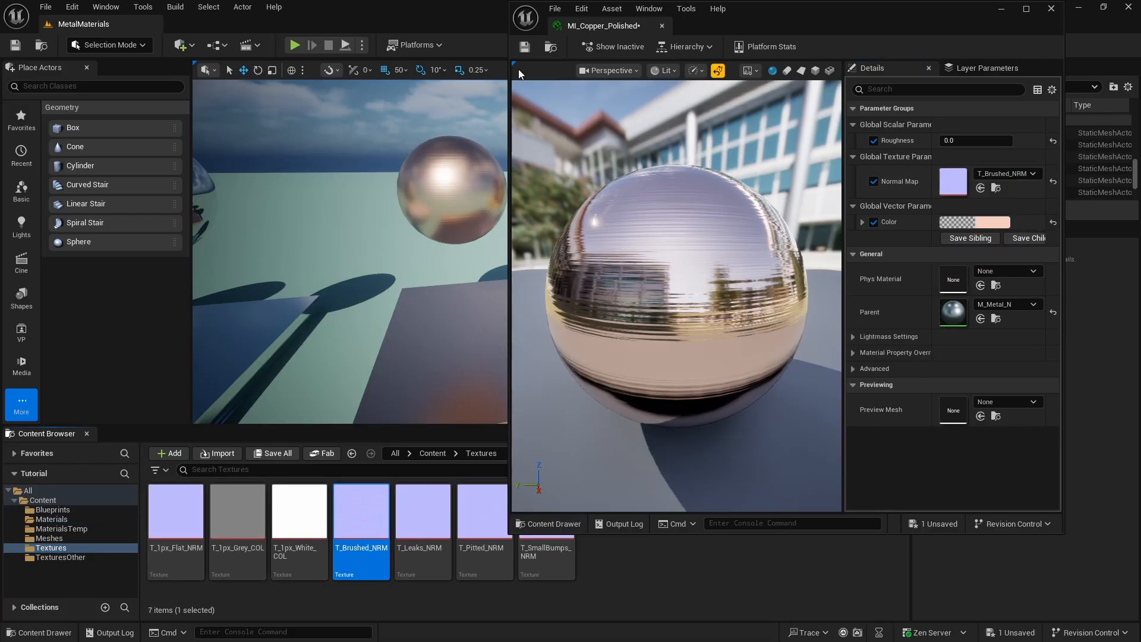
click(523, 47)
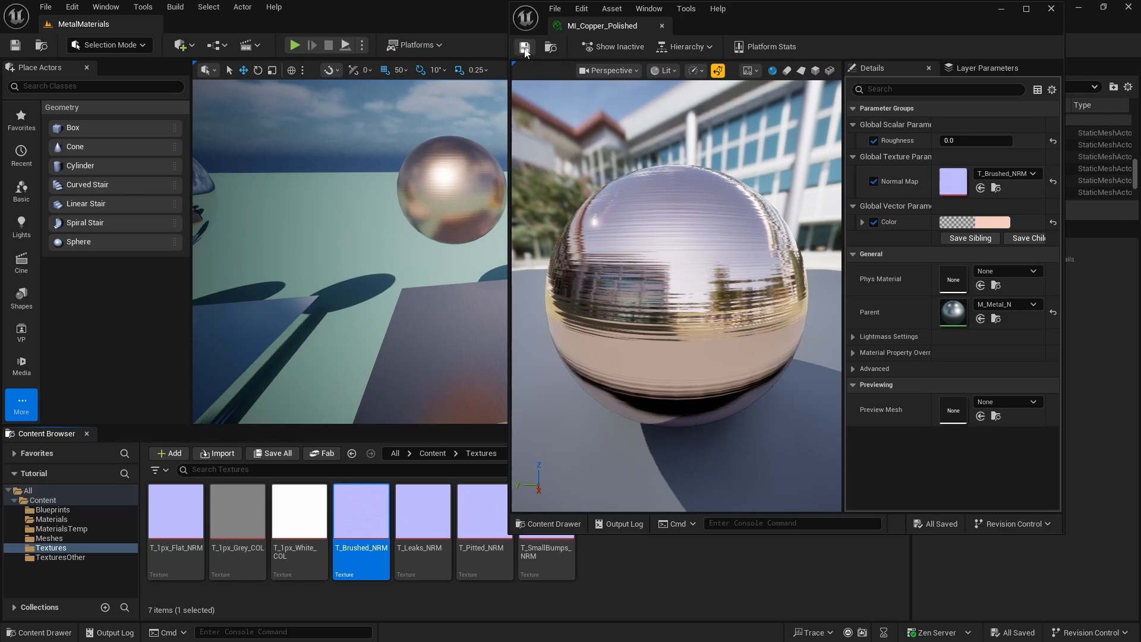
click(1051, 8)
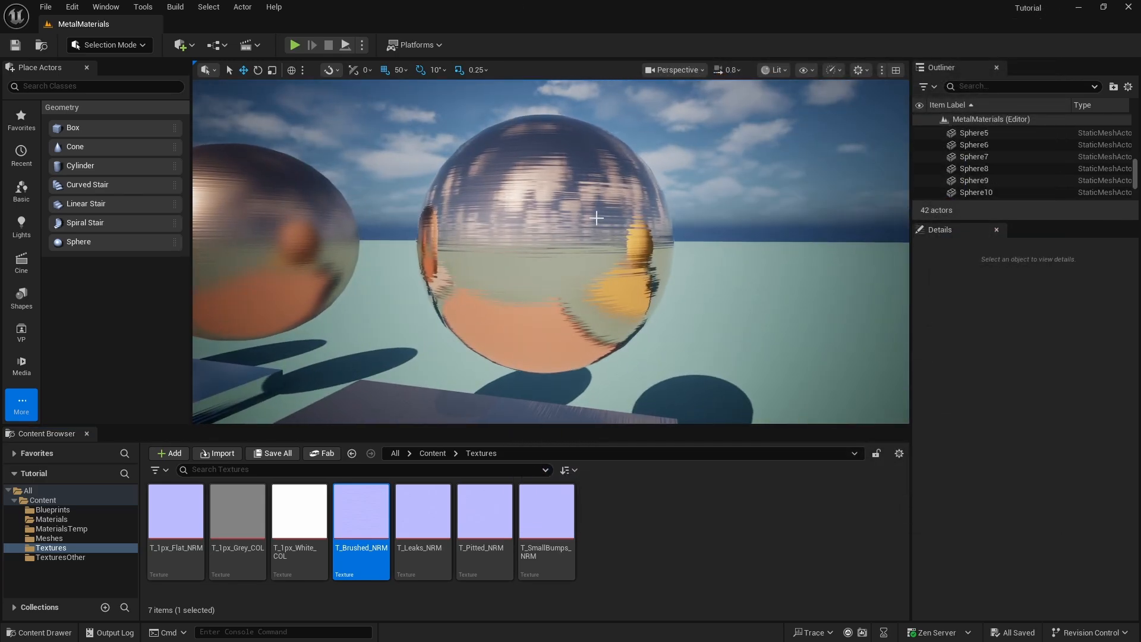
Step: Inspect the brushed copper objects in the full-screen viewport, restore the normal layout and save all assets
key(F11)
right_drag(614, 228, 553, 188)
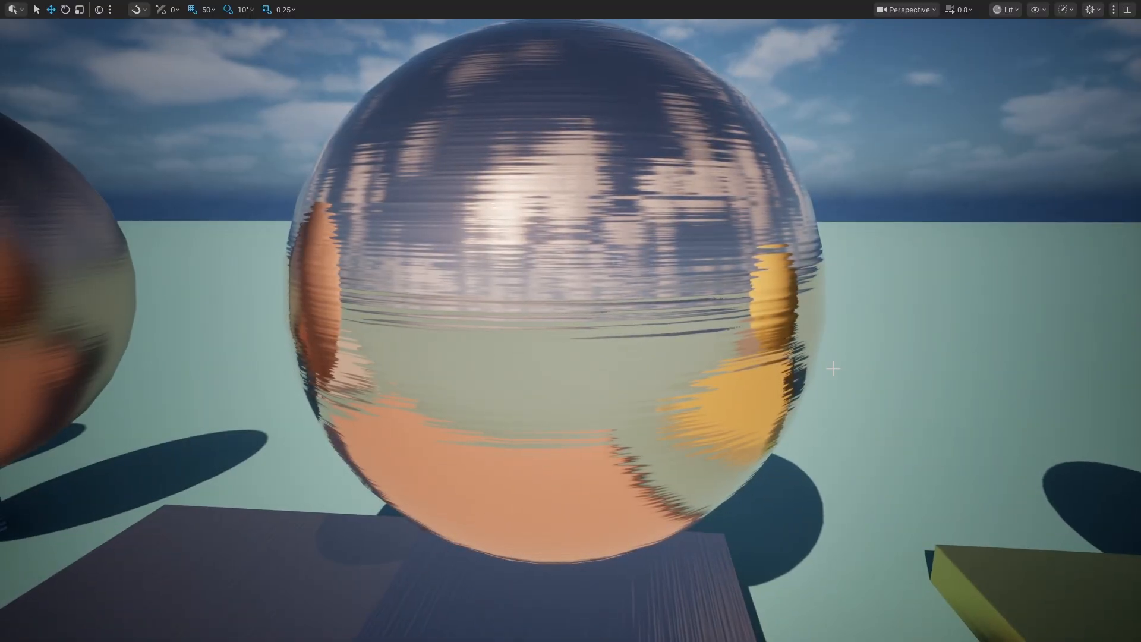
right_drag(646, 161, 789, 360)
right_drag(542, 323, 567, 326)
key(F11)
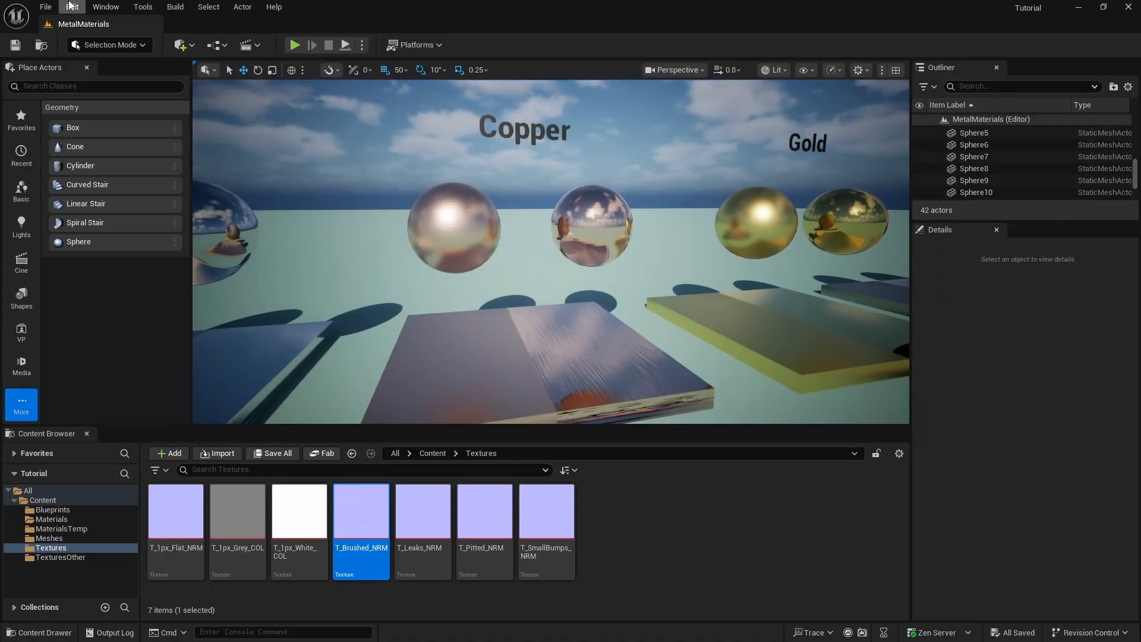
click(46, 7)
click(105, 176)
Step: Enable the Normal Map override on the MI_Gold_Dull instance, assign T_SmallBumps_NRM to it and save the instance
mouse_move(548, 225)
right_down()
mouse_move(574, 226)
mouse_move(556, 233)
right_up()
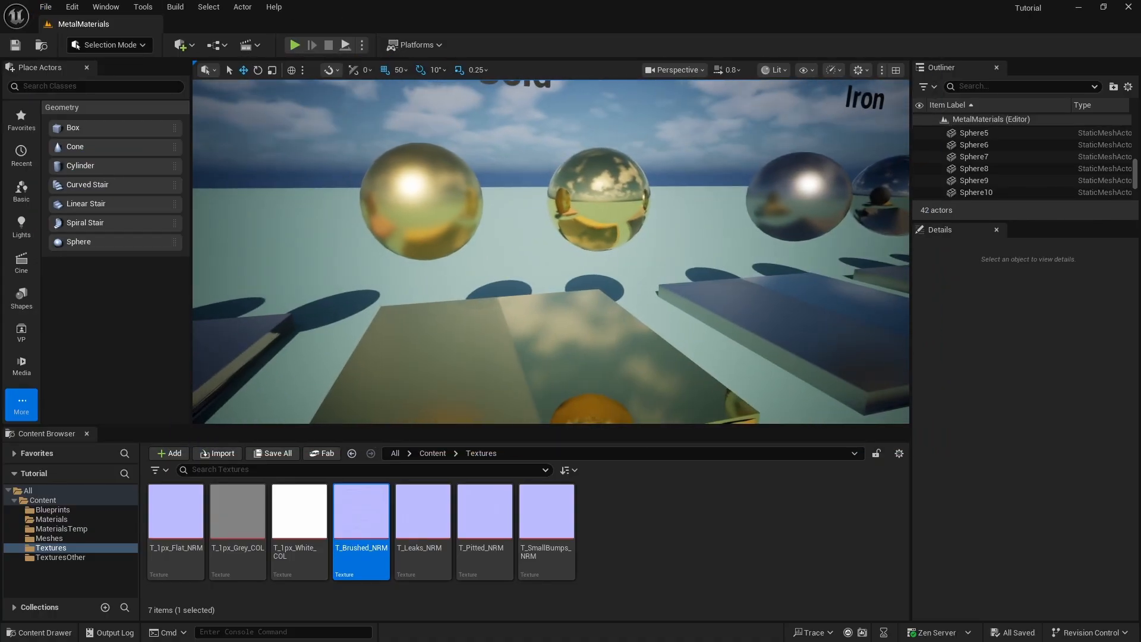
click(52, 518)
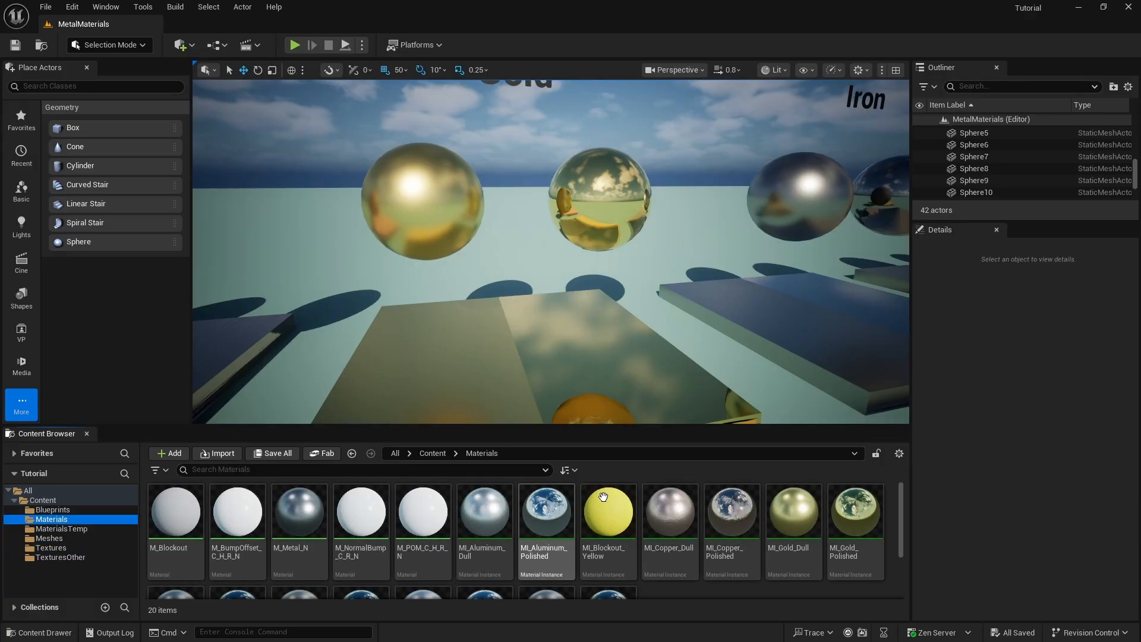
double_click(793, 514)
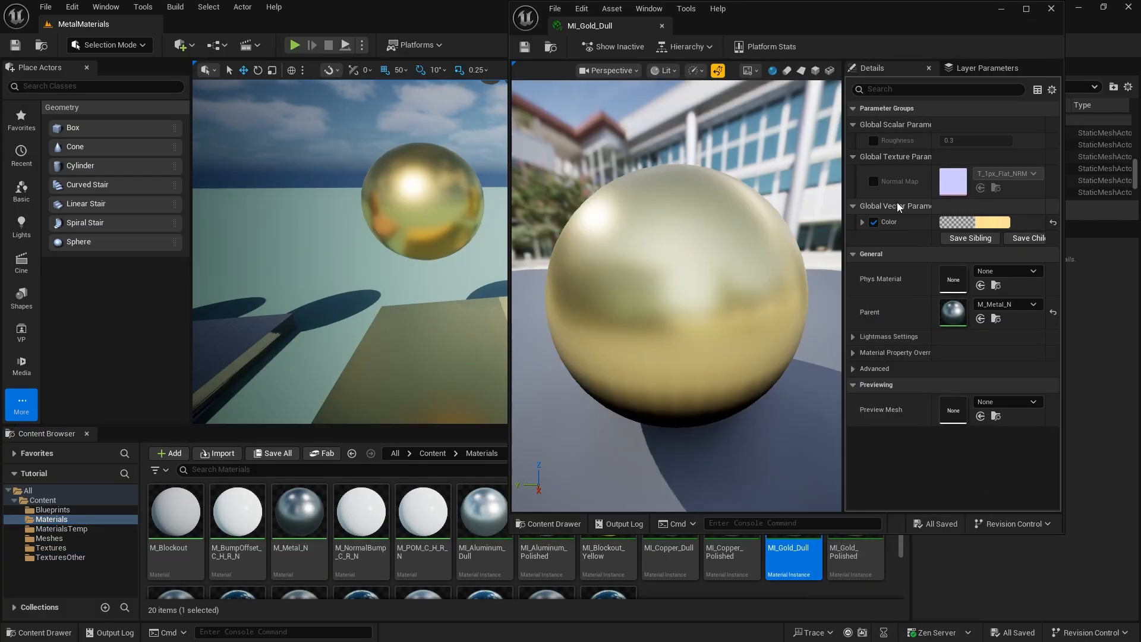
click(874, 182)
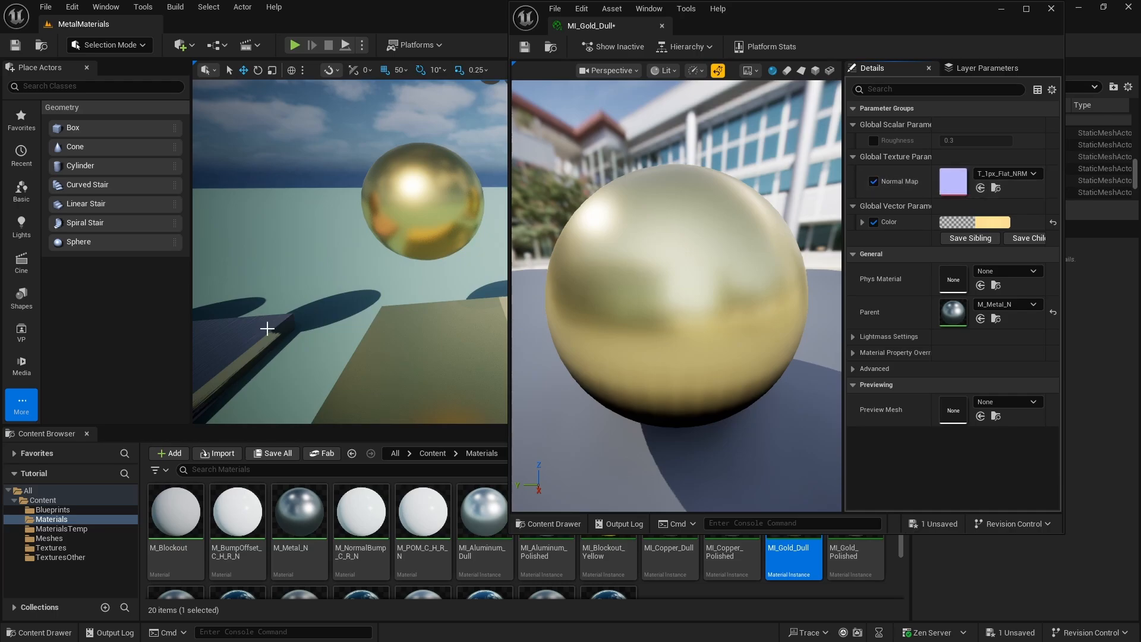
click(43, 548)
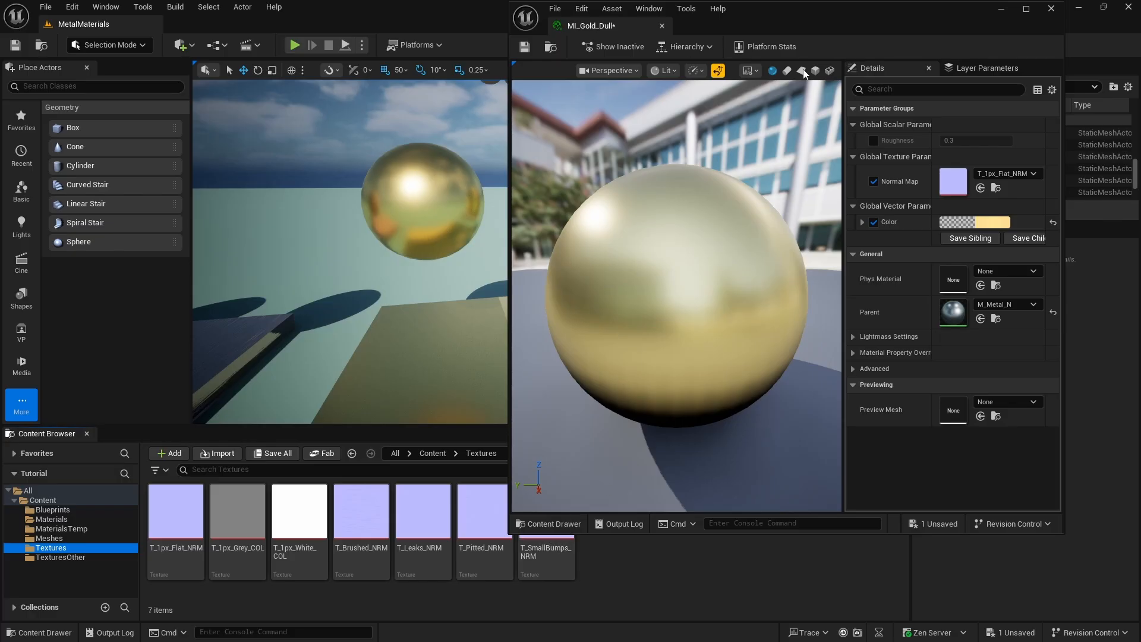
drag(785, 29, 819, 43)
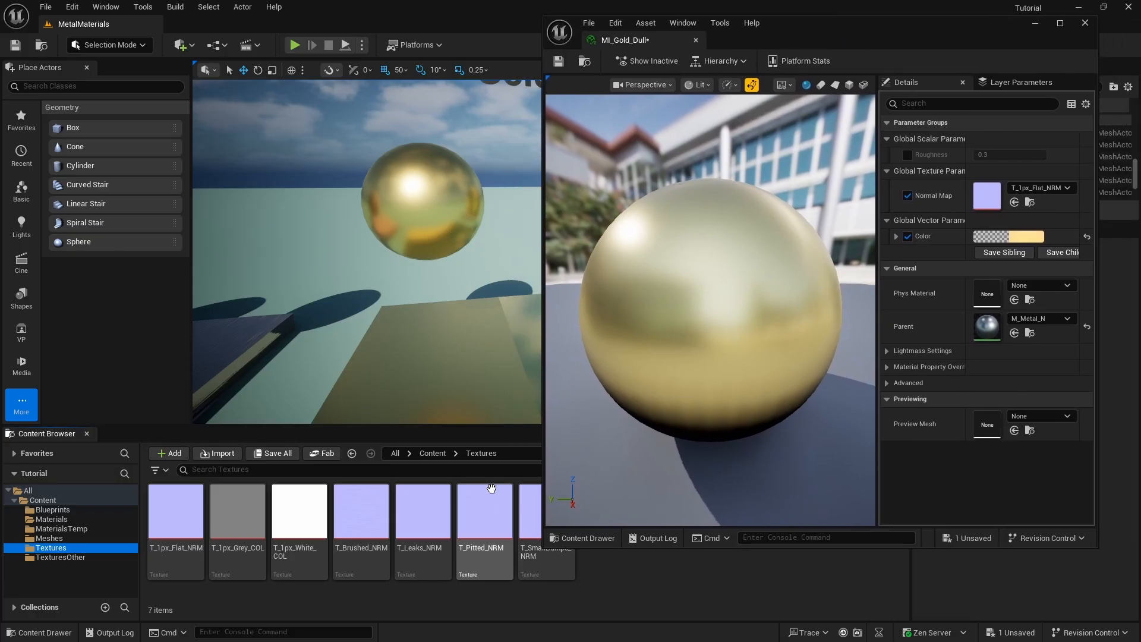
click(531, 503)
drag(531, 504, 986, 199)
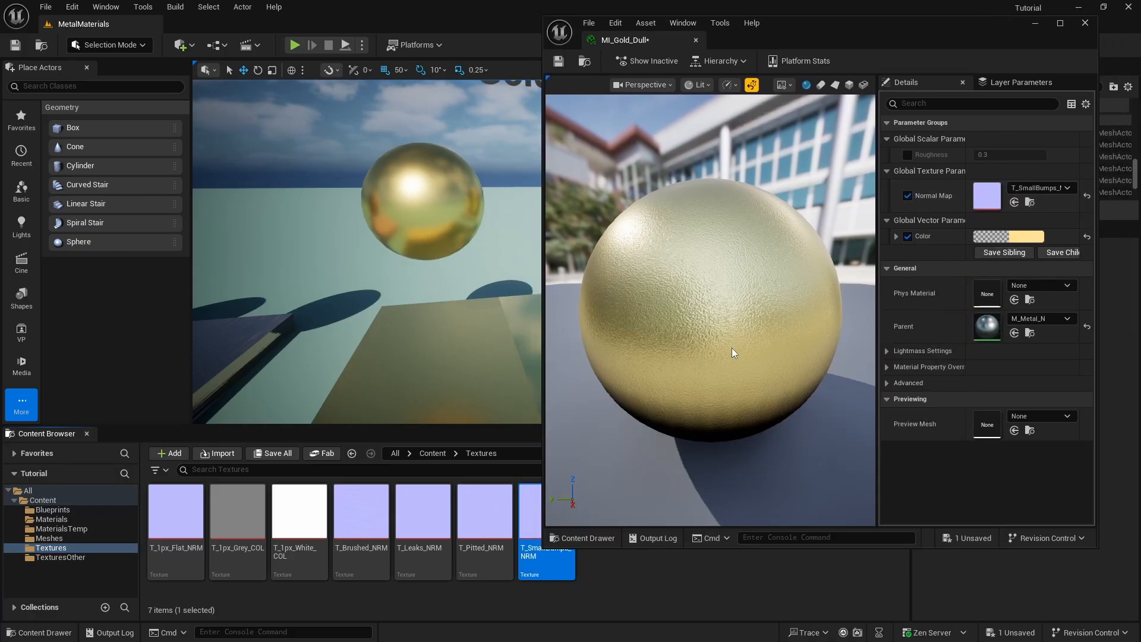
right_drag(710, 309, 710, 336)
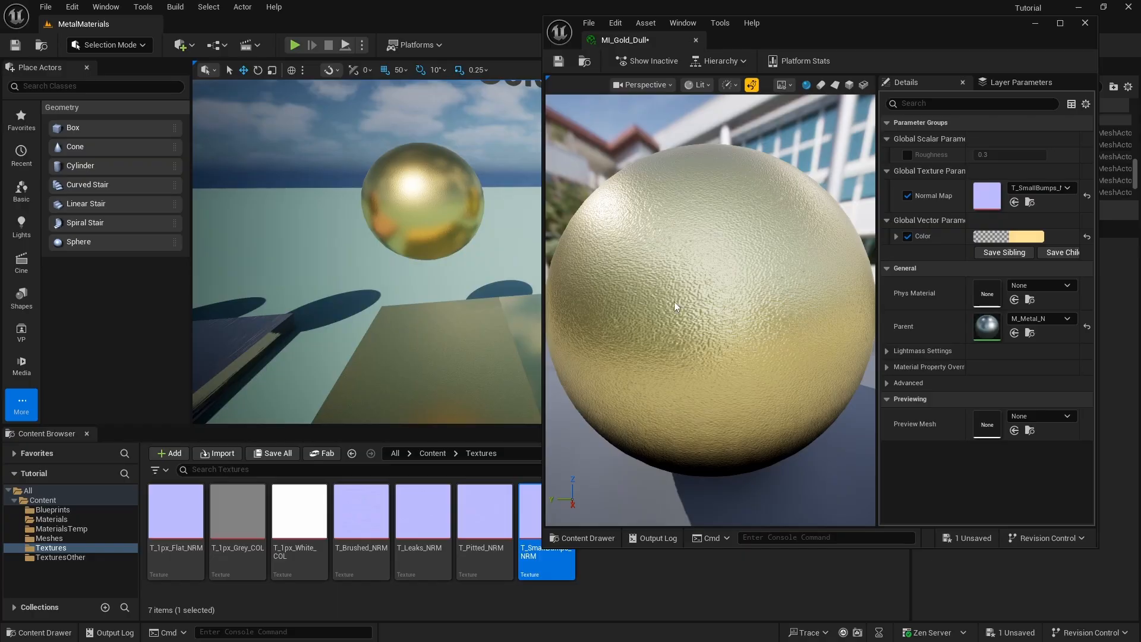
click(559, 62)
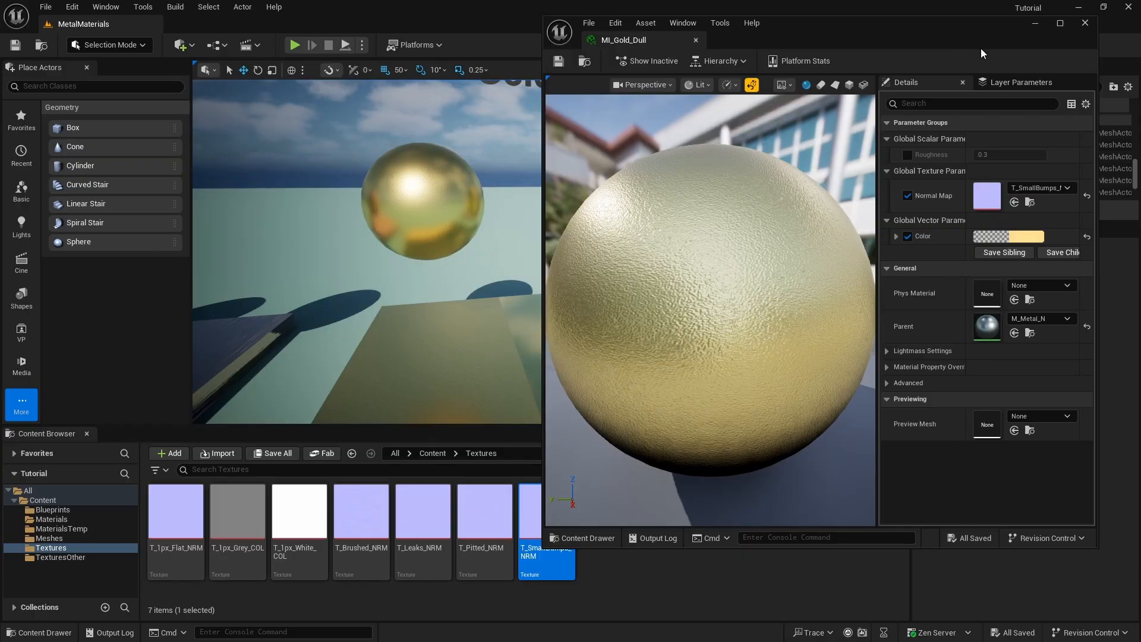
Step: Enable the Normal Map override on MI_Gold_Polished, assign T_SmallBumps_NRM to it, save the instance and close its editor
click(1080, 28)
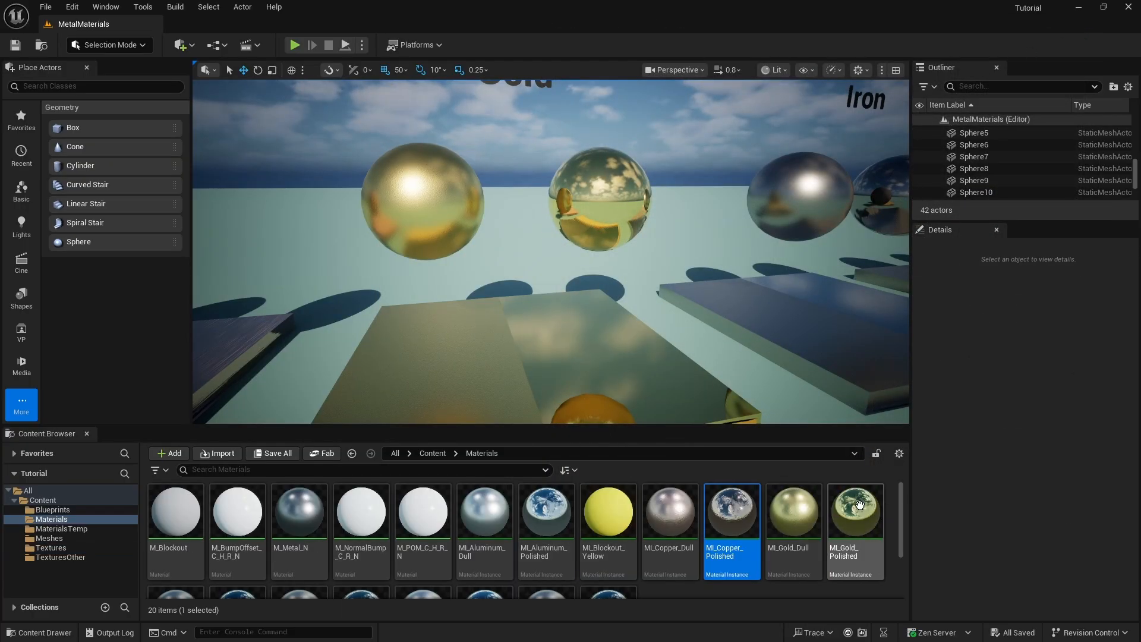
double_click(859, 504)
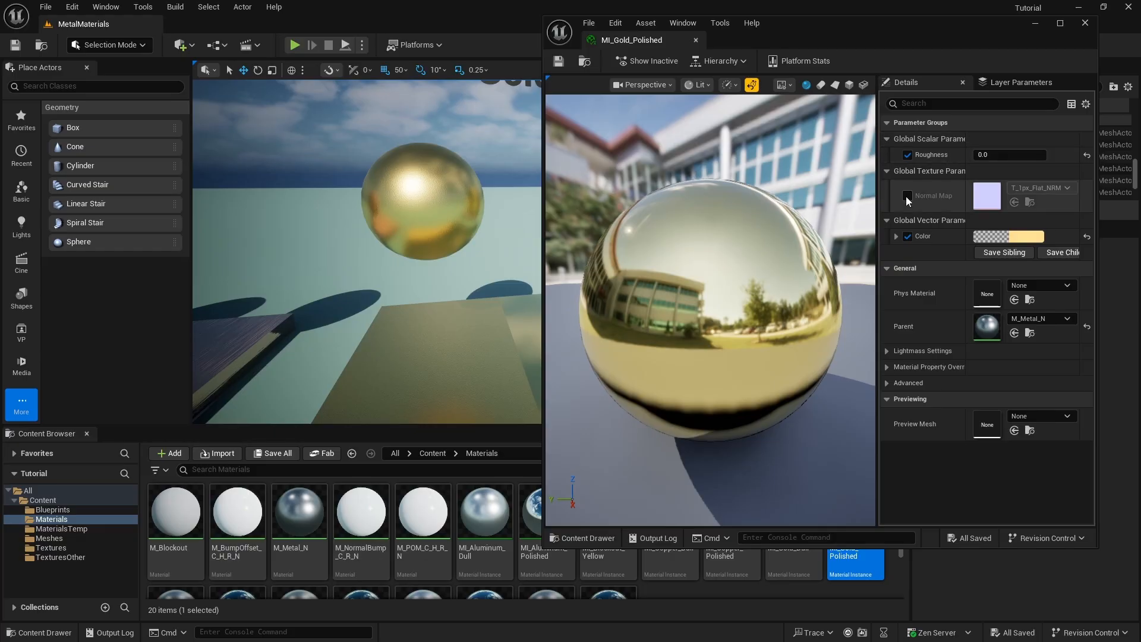
click(907, 196)
click(59, 548)
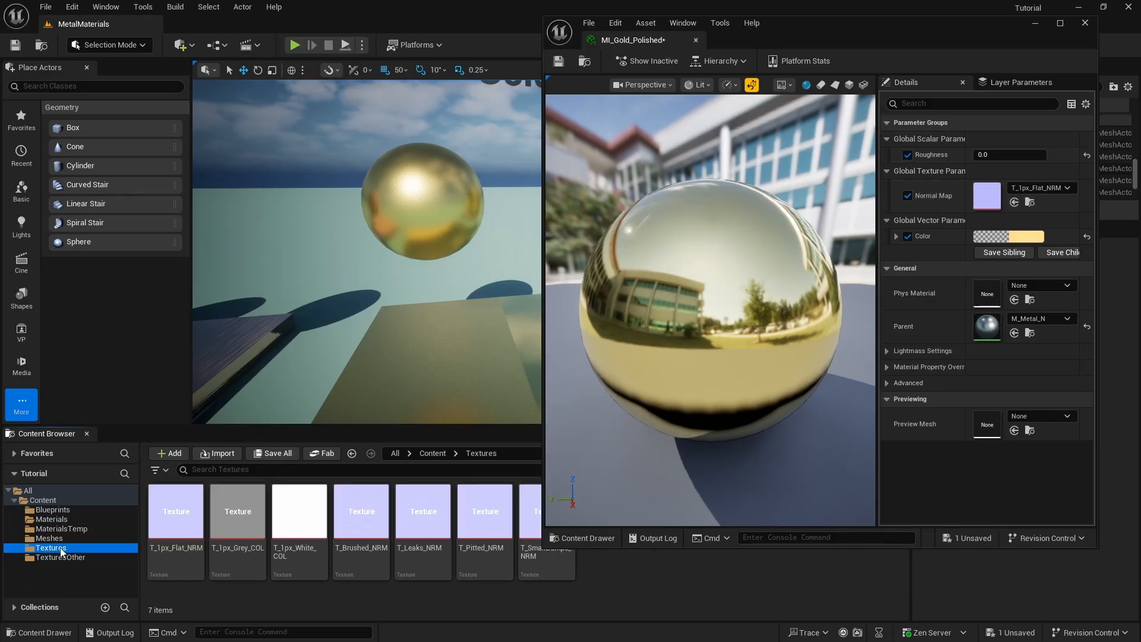
drag(544, 242, 581, 245)
click(548, 510)
drag(548, 510, 999, 196)
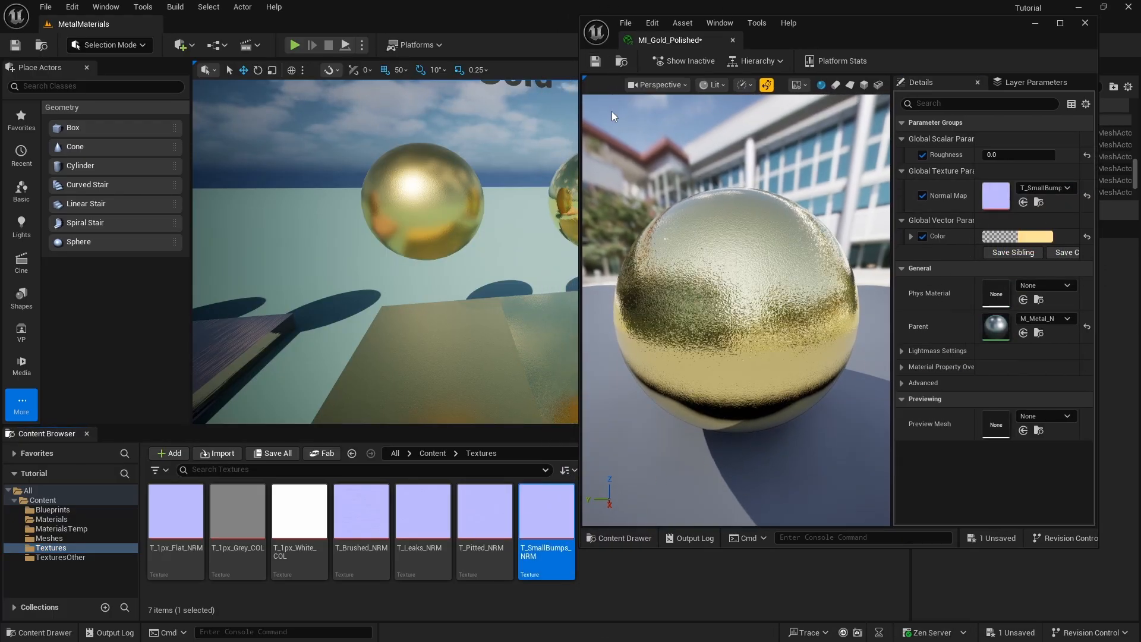
click(596, 61)
click(1086, 24)
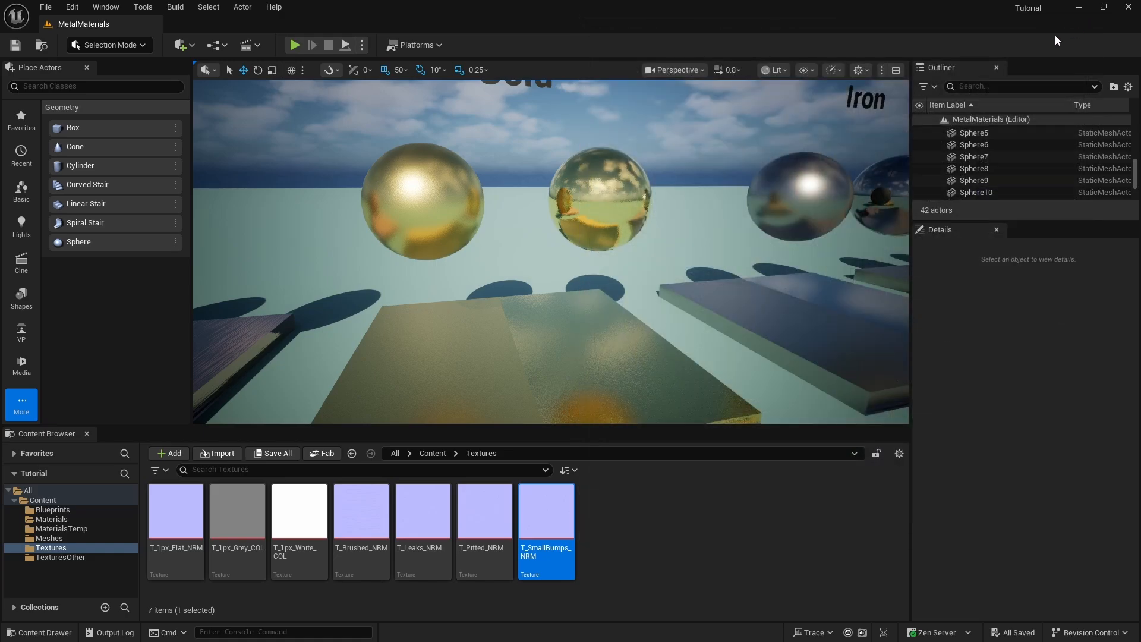
Step: Inspect the bumpy gold spheres and slab in the full-screen viewport, and restore the normal layout
right_drag(625, 284, 625, 285)
key(F11)
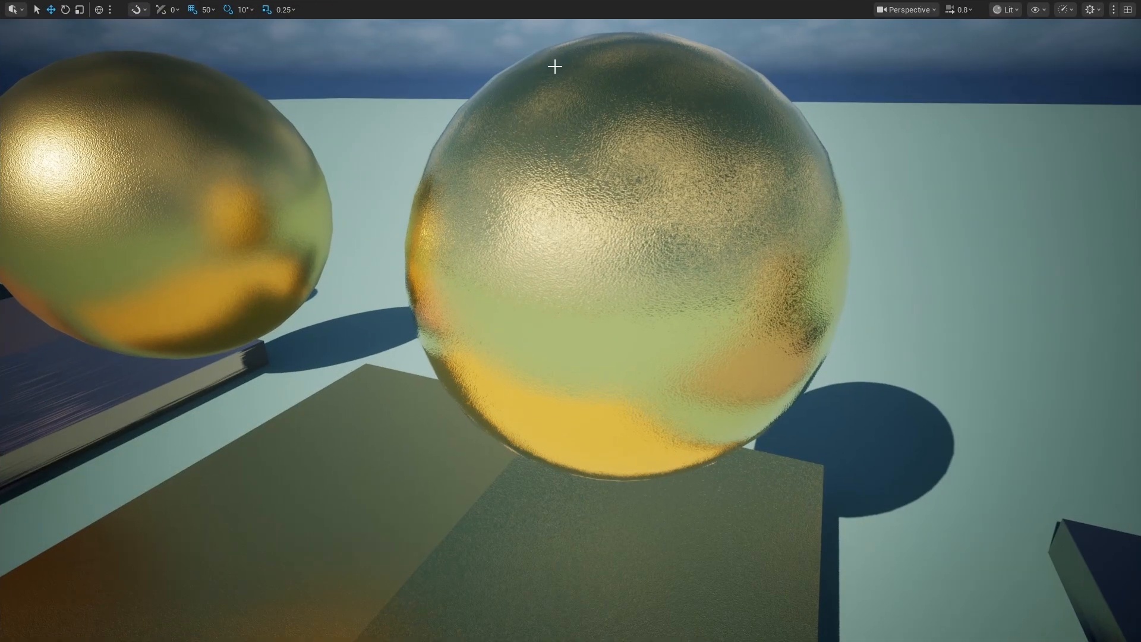
right_drag(562, 138, 562, 138)
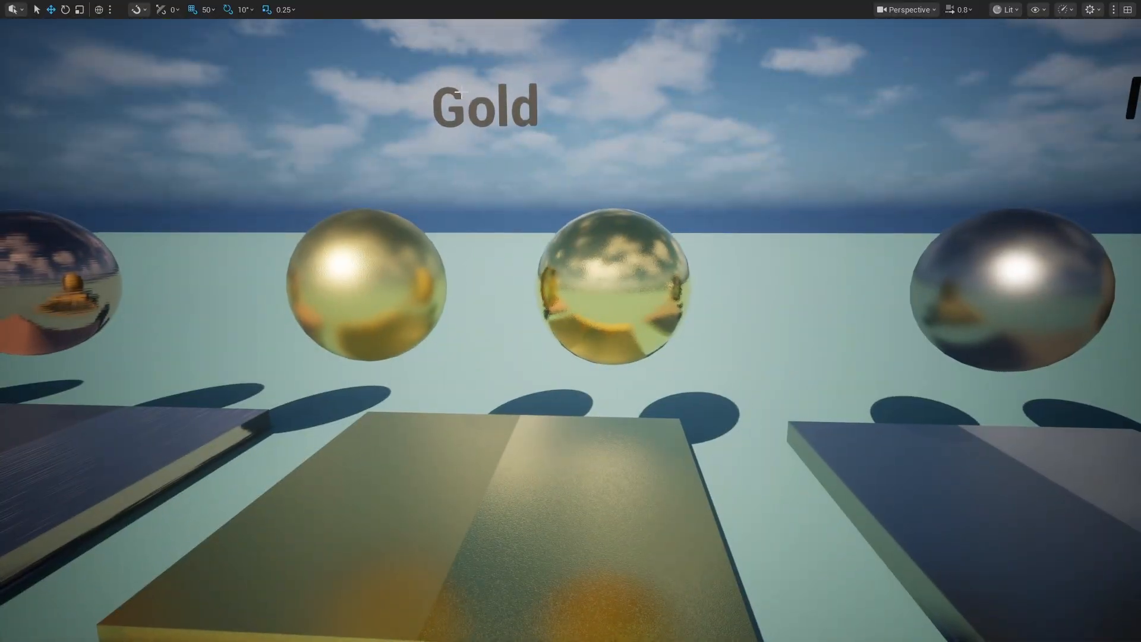
key(F11)
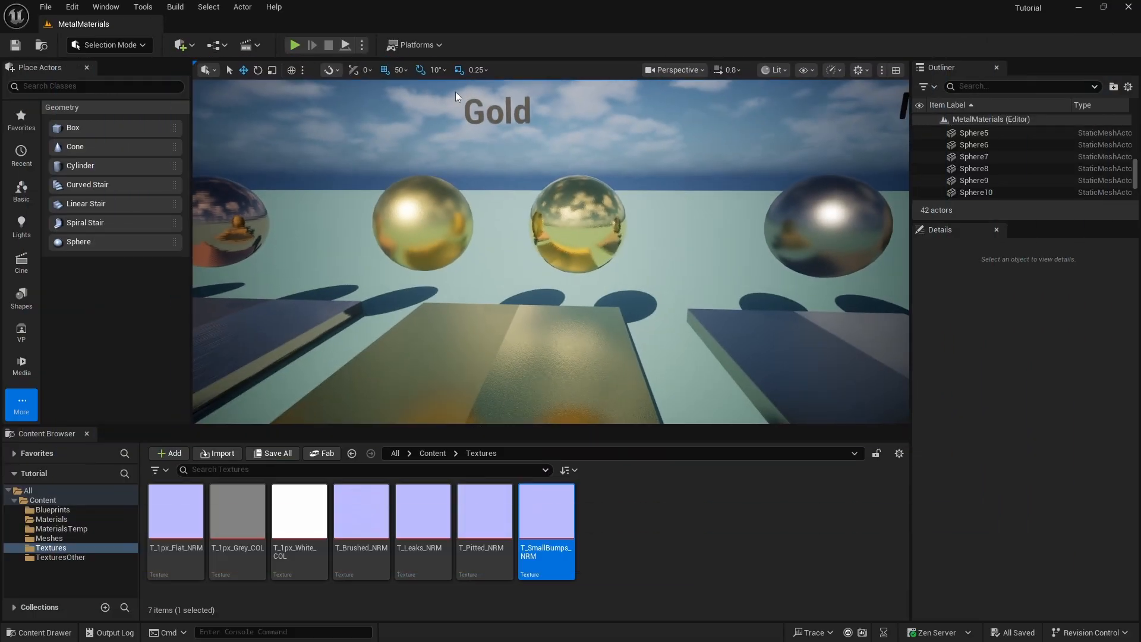
click(46, 6)
click(538, 226)
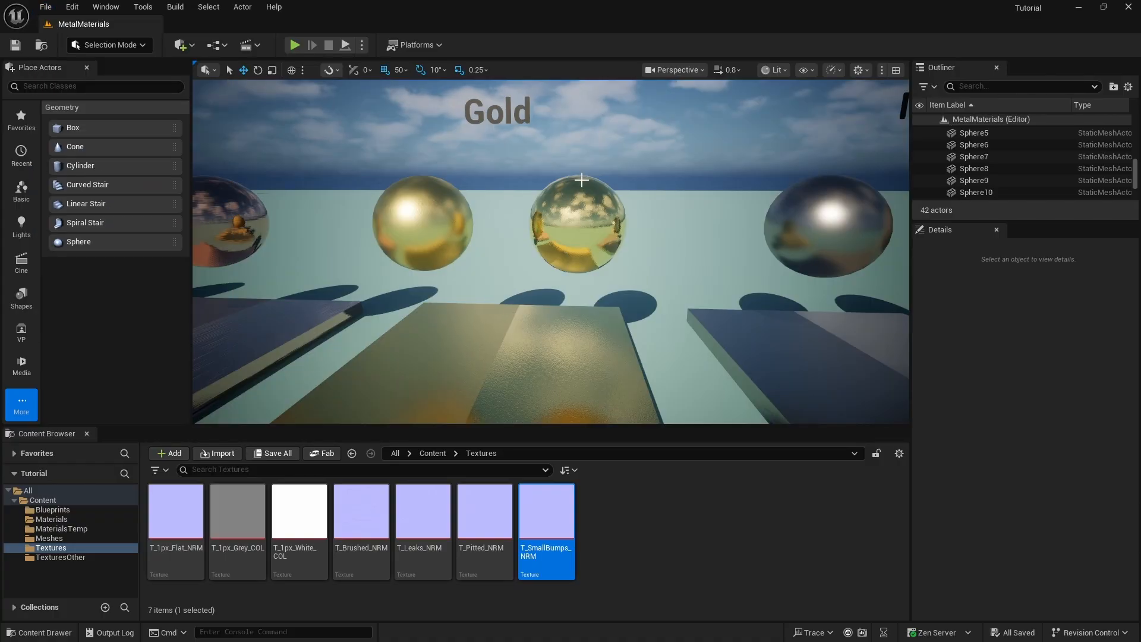
Step: Open the MI_Iron_Dull and MI_Iron_Polished material instances for editing, with the iron objects in view
right_drag(581, 181, 582, 180)
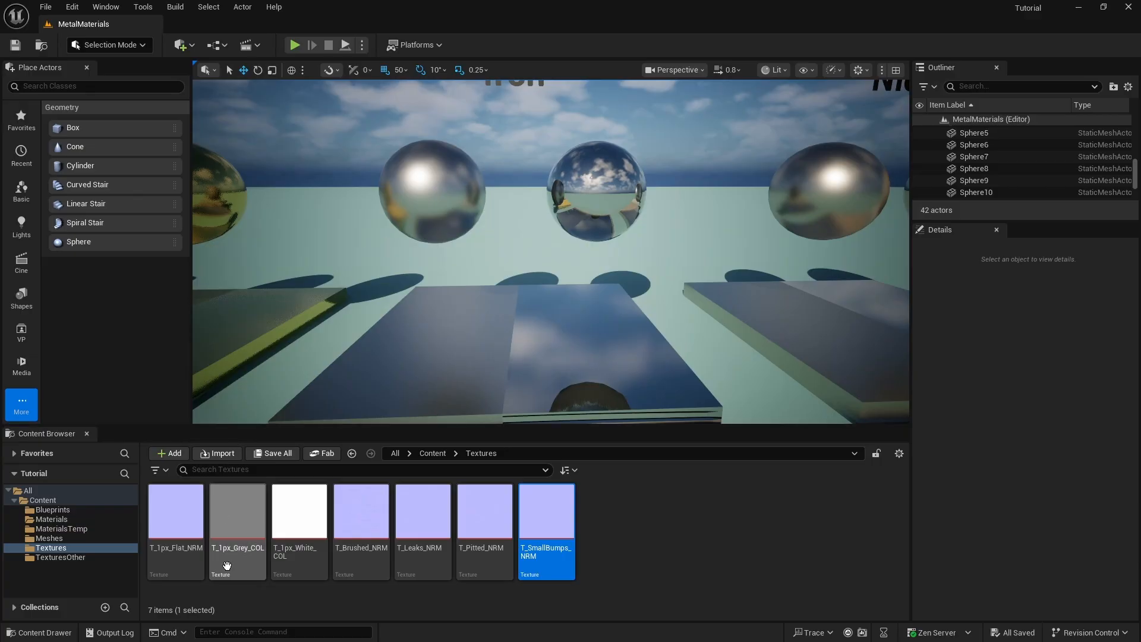
click(57, 519)
scroll(689, 558, down, 2)
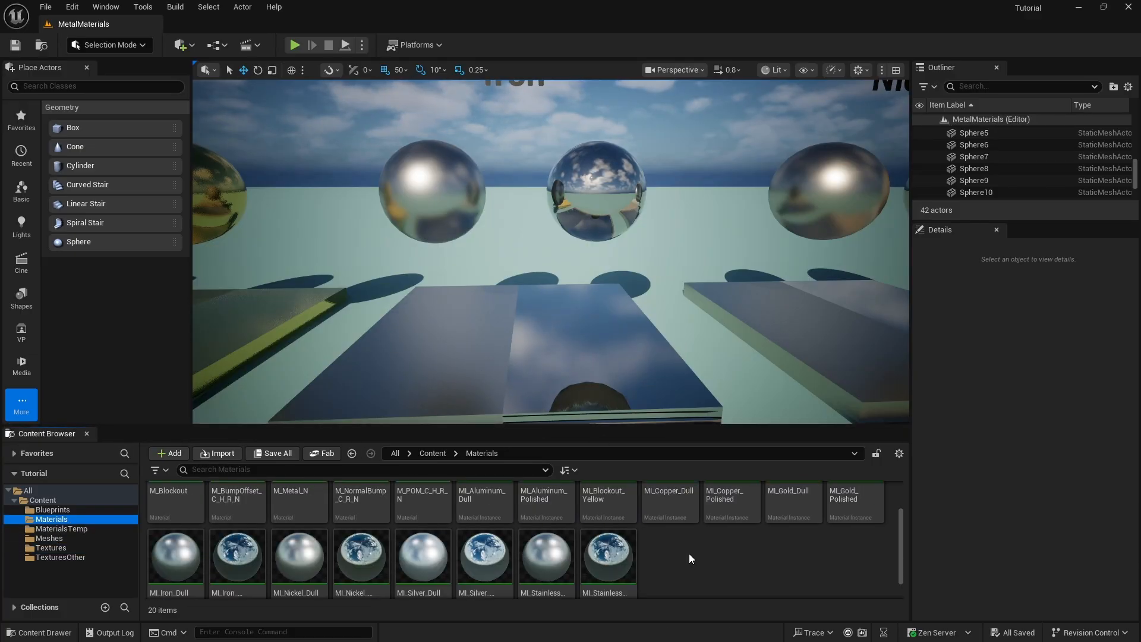
double_click(179, 559)
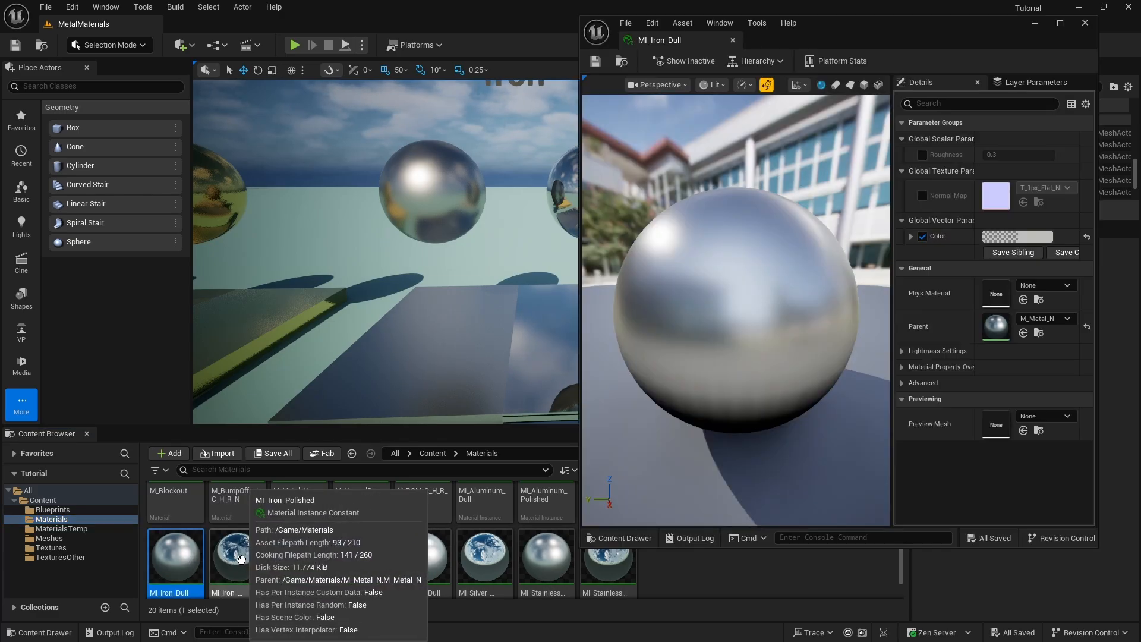
click(239, 556)
double_click(238, 556)
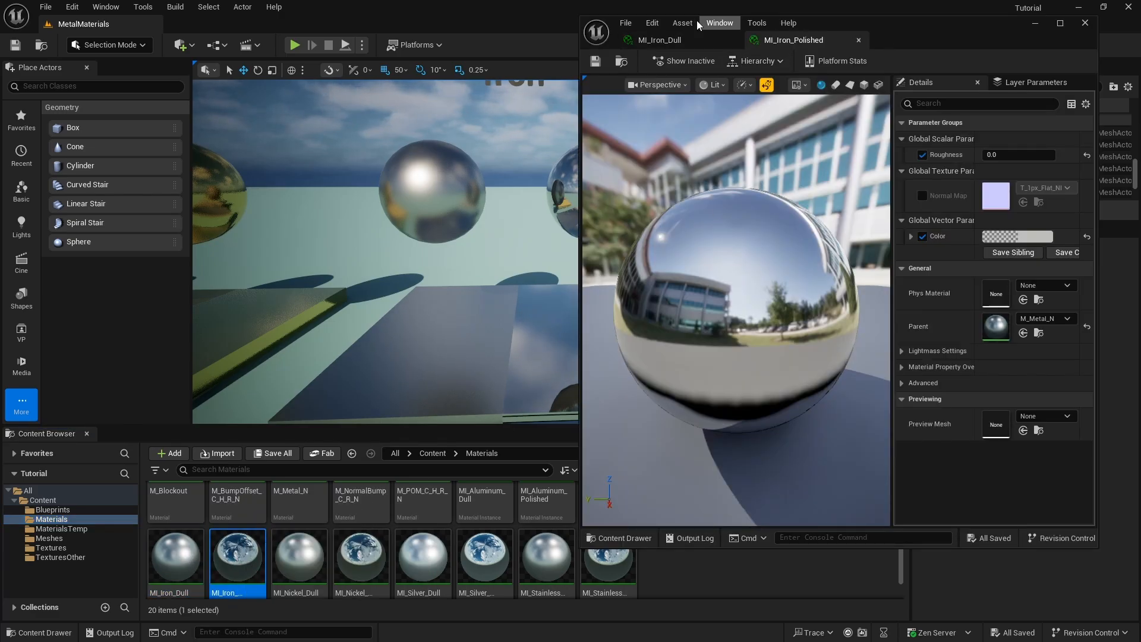
Step: Enable the Normal Map override on MI_Iron_Polished, assign T_Leaks_NRM to it and save the instance
click(50, 548)
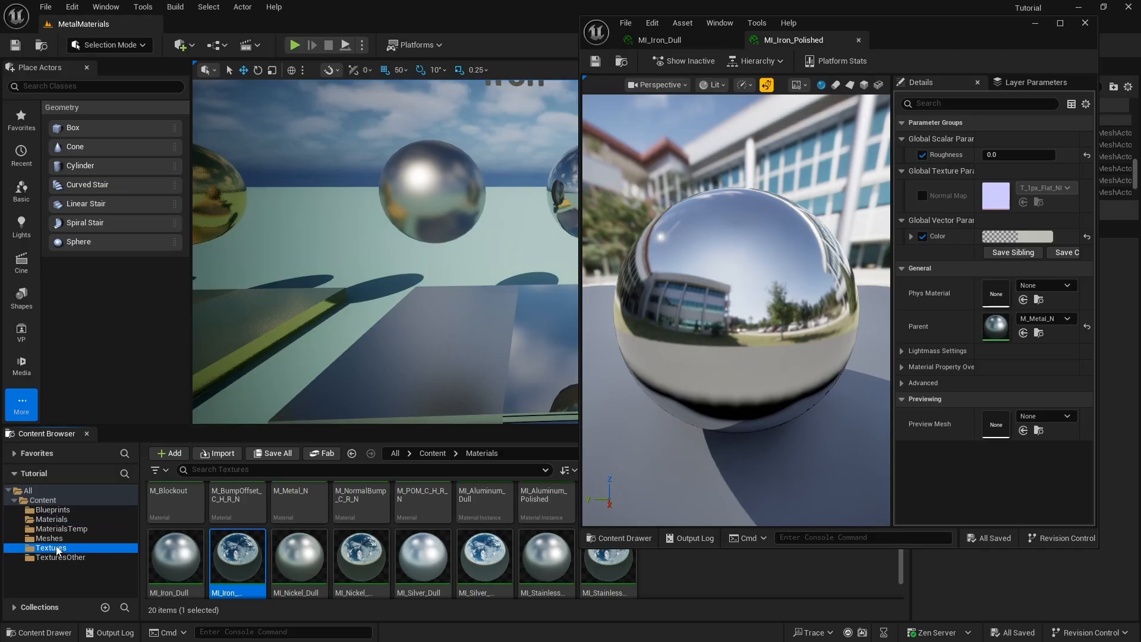
click(921, 196)
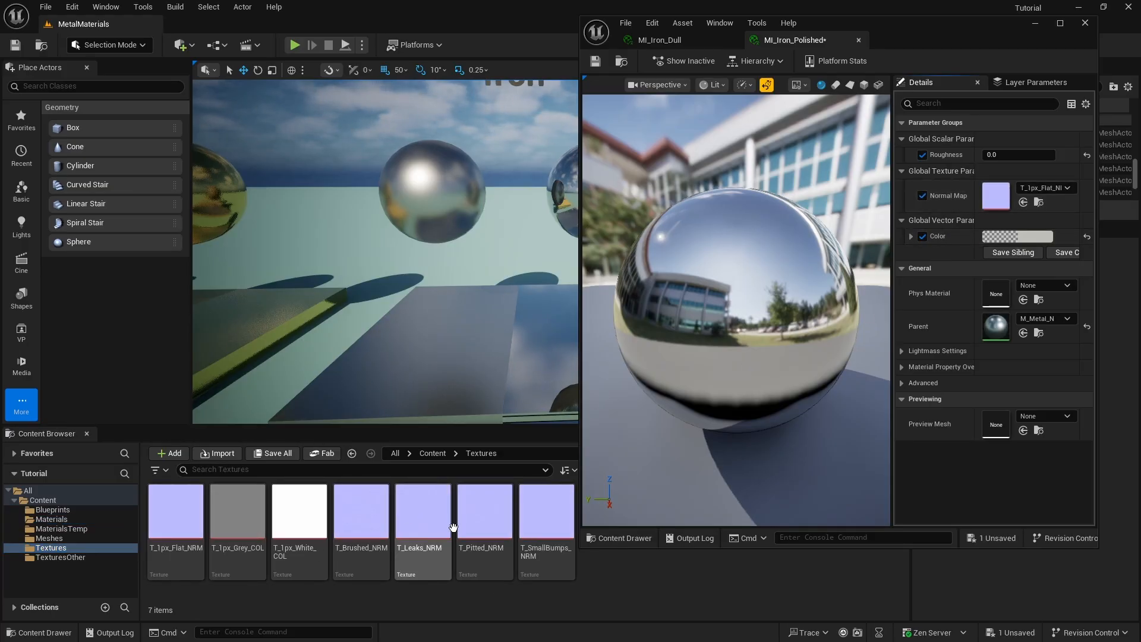
drag(422, 511, 995, 195)
click(602, 62)
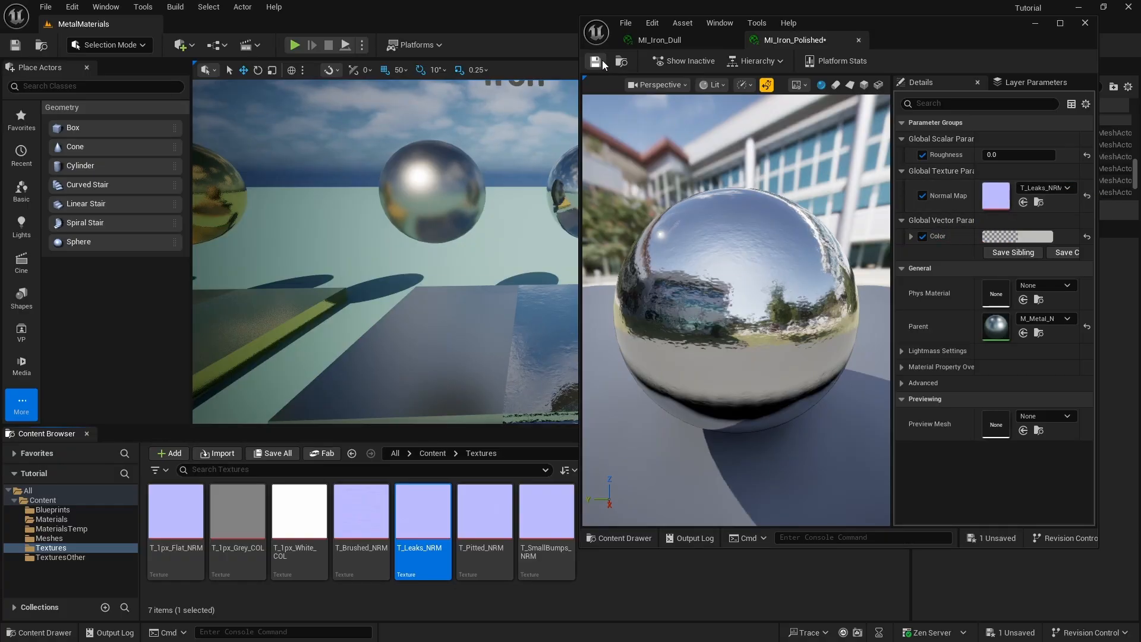
Step: Enable the Normal Map override on MI_Iron_Dull with T_Leaks_NRM, save the instance and close the material editor window
click(702, 38)
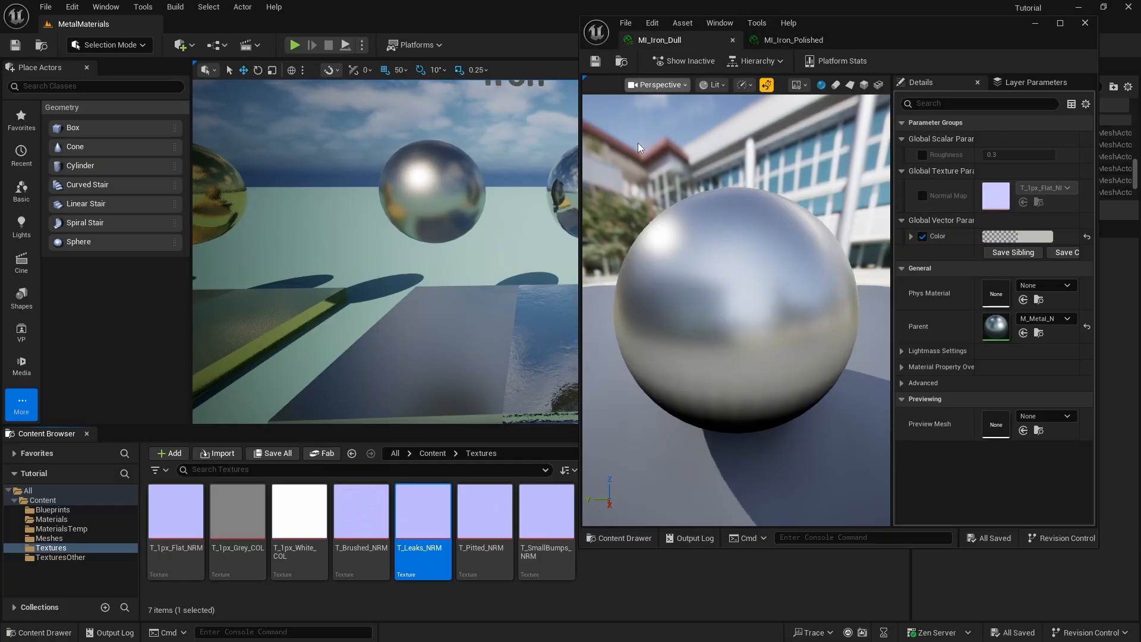
drag(422, 511, 962, 181)
click(922, 196)
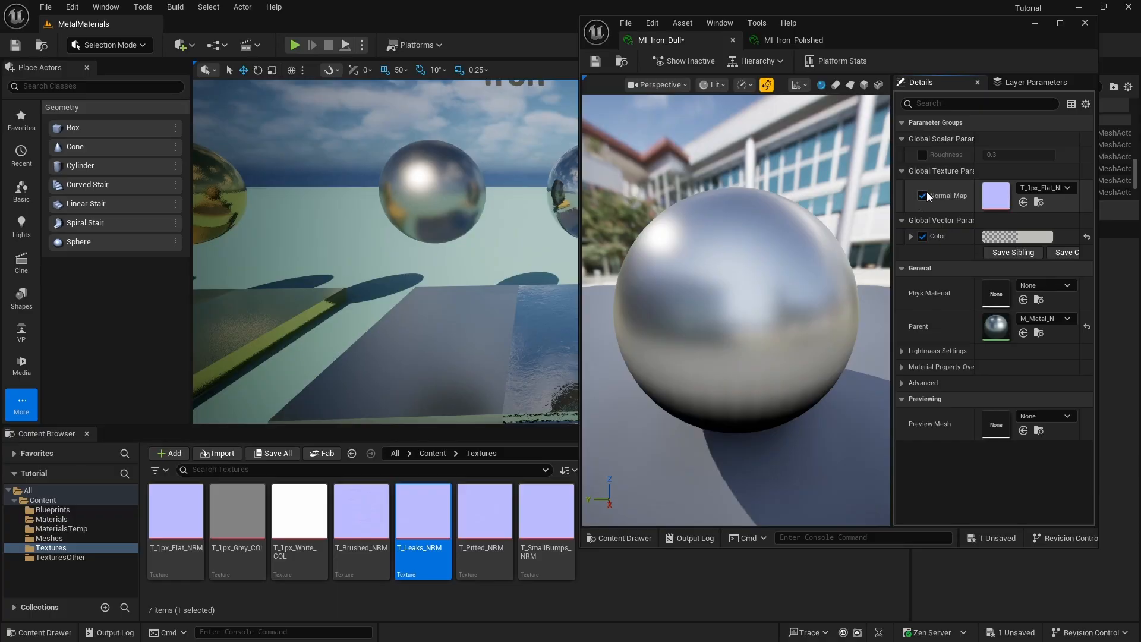
drag(423, 512, 996, 196)
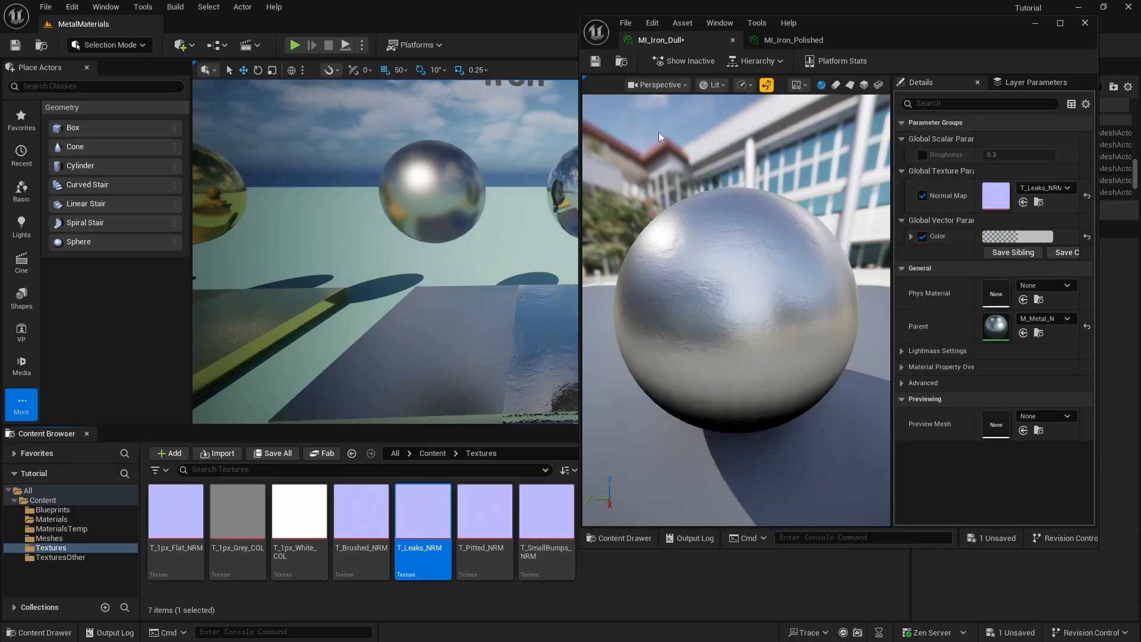
click(595, 62)
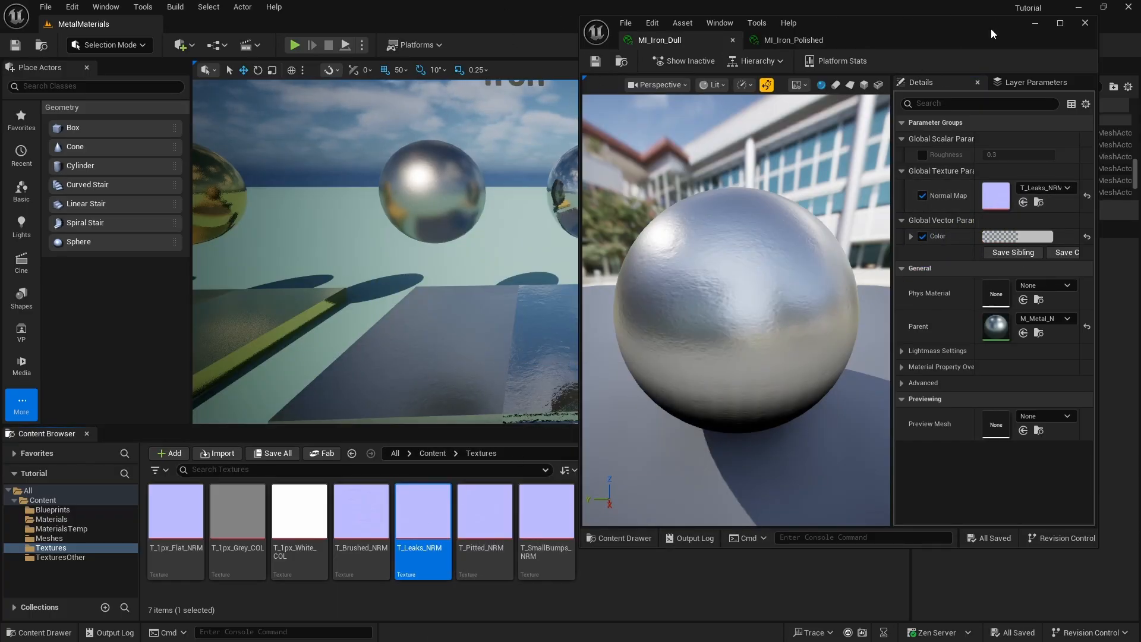
click(1084, 24)
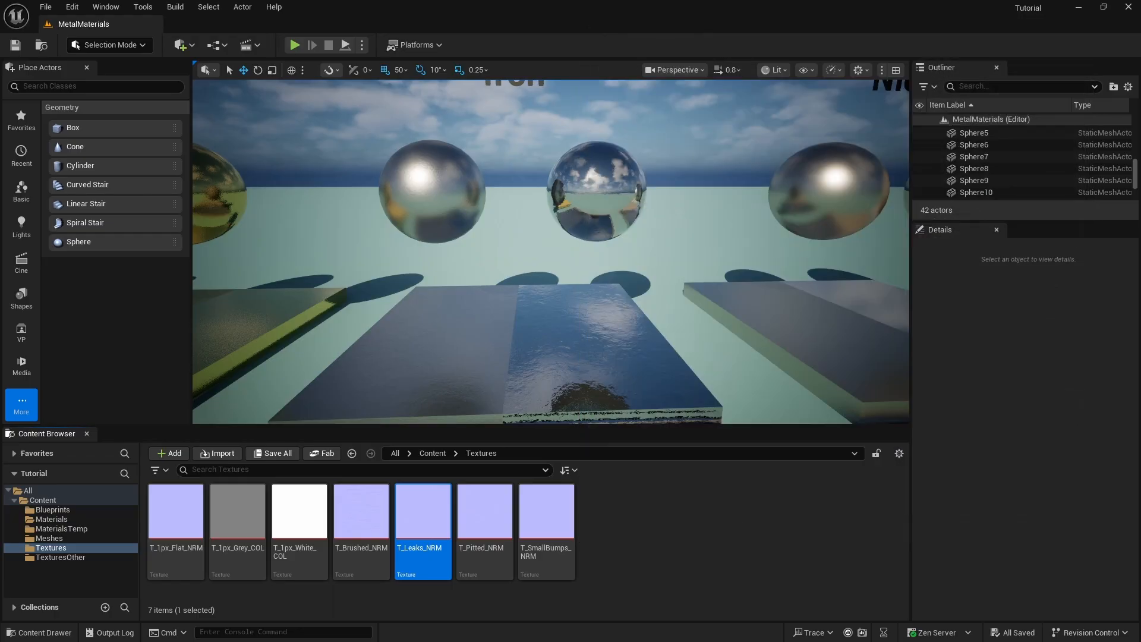
Step: Inspect the leaks normal map on the iron slab and spheres up close in the viewport, and save all assets
right_drag(684, 250, 690, 362)
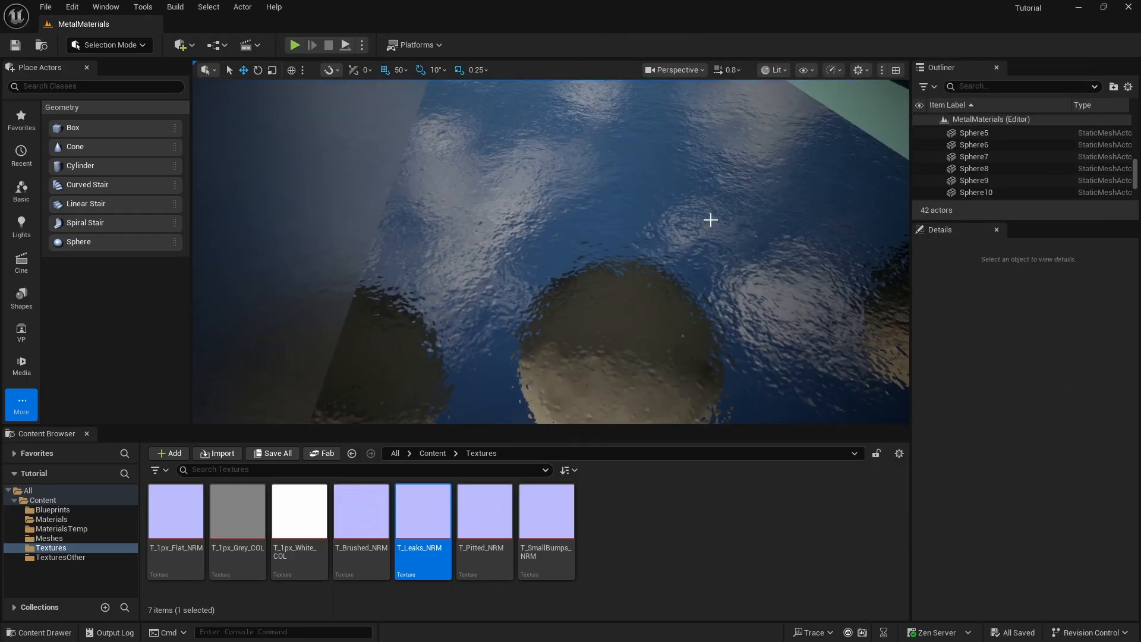
key(s)
right_drag(711, 220, 704, 126)
key(w)
key(s)
key(d)
key(w)
key(d)
right_drag(759, 270, 628, 228)
key(s)
key(w)
key(s)
key(w)
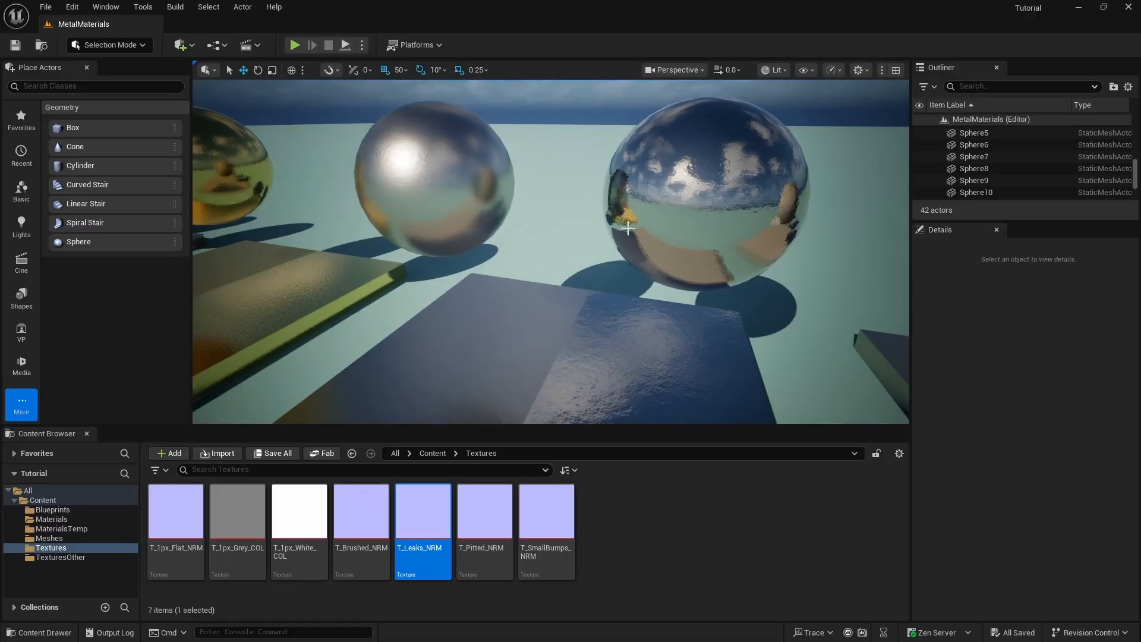
click(46, 7)
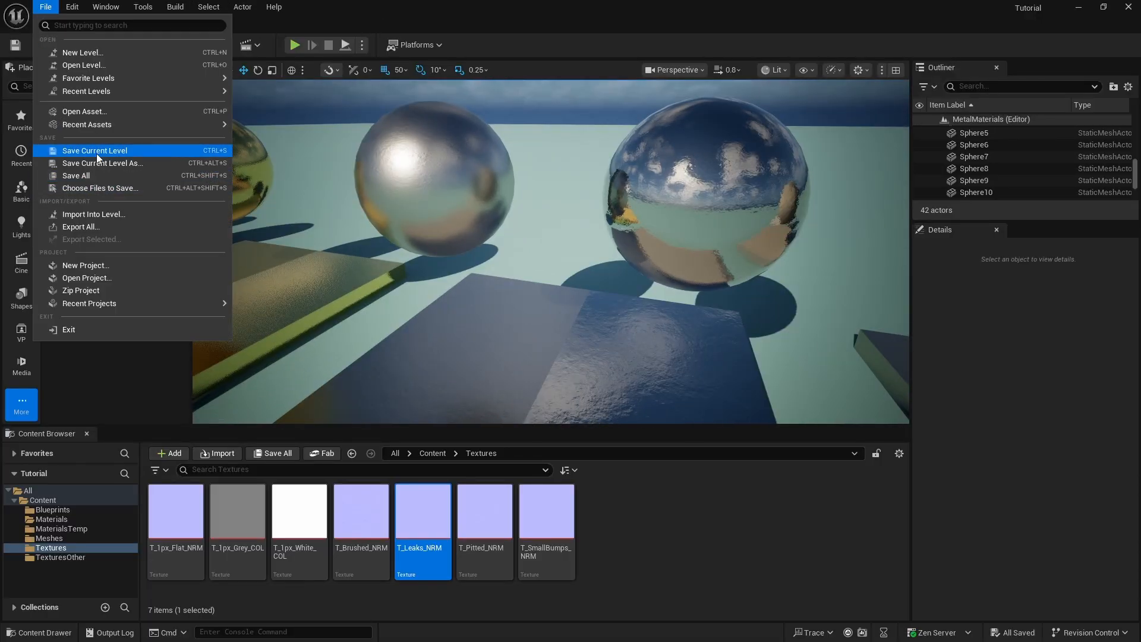
click(95, 175)
Step: Open the MI_Aluminum_Dull and MI_Aluminum_Polished material instances for editing, with the aluminum objects in view
key(s)
right_drag(618, 156, 616, 160)
key(d)
key(w)
key(s)
key(a)
key(w)
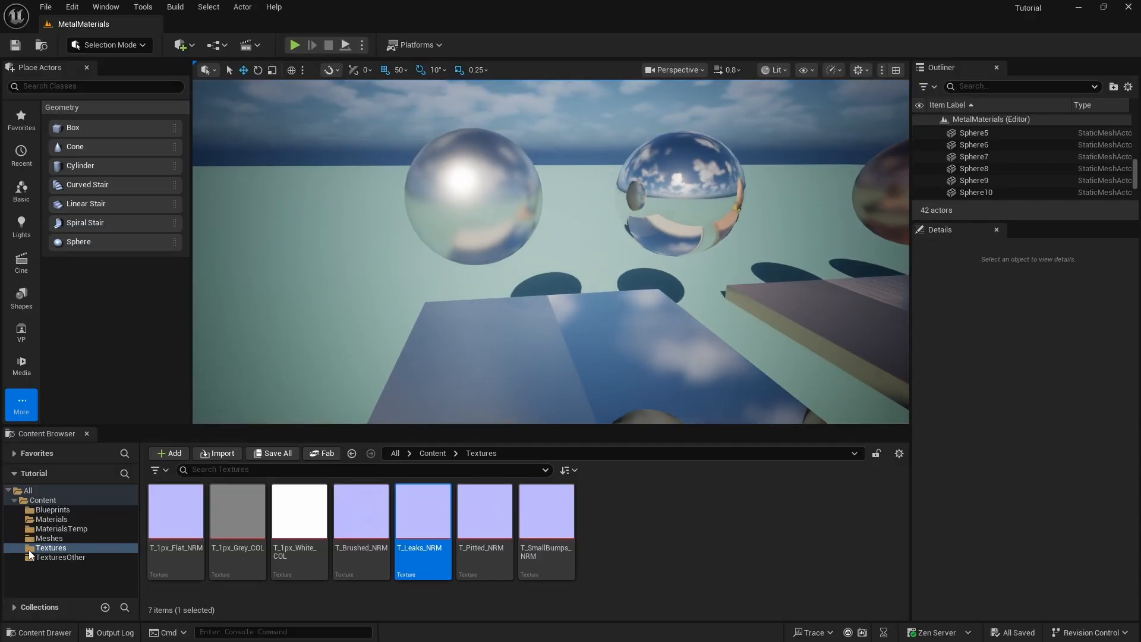
click(52, 518)
double_click(484, 511)
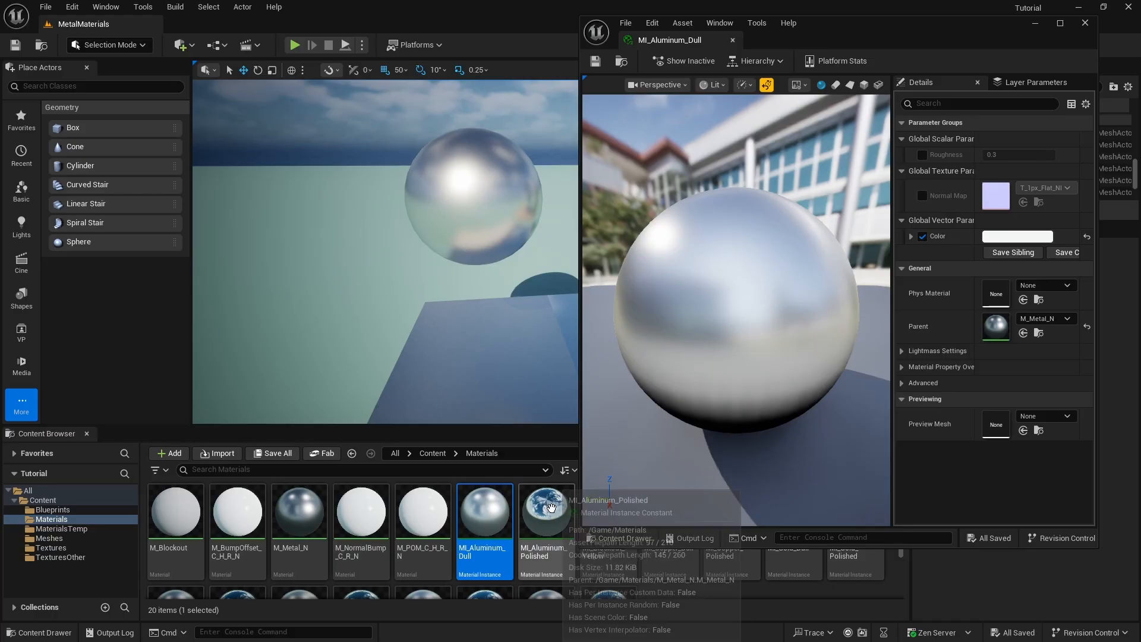
double_click(546, 511)
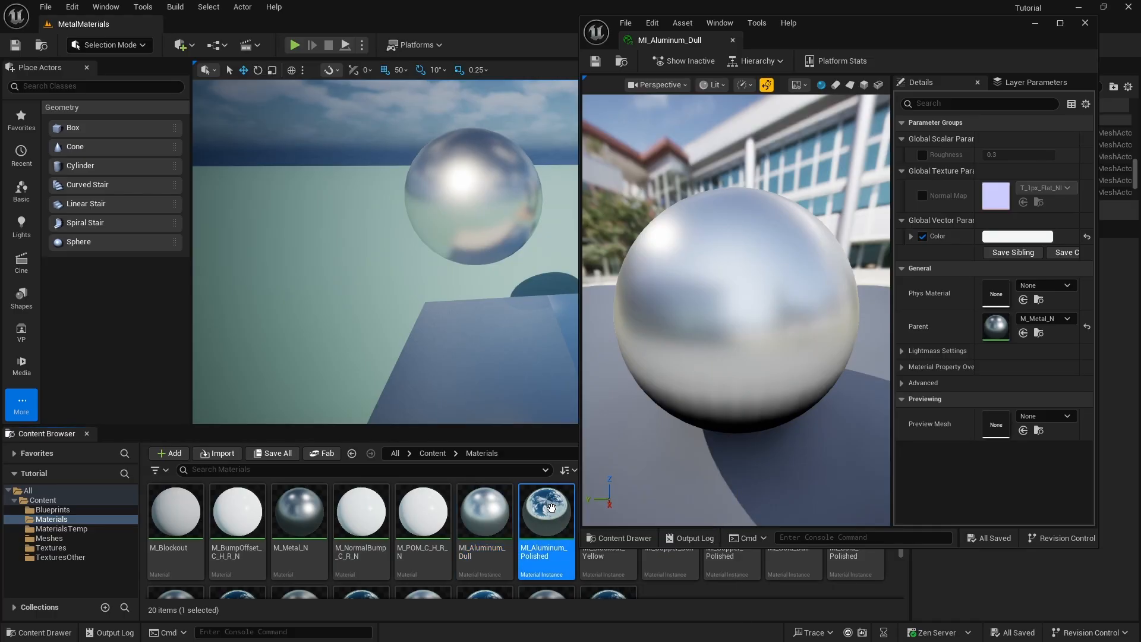
Step: Enable the Normal Map override on MI_Aluminum_Dull, assign T_Pitted_NRM to it and save the instance
click(678, 40)
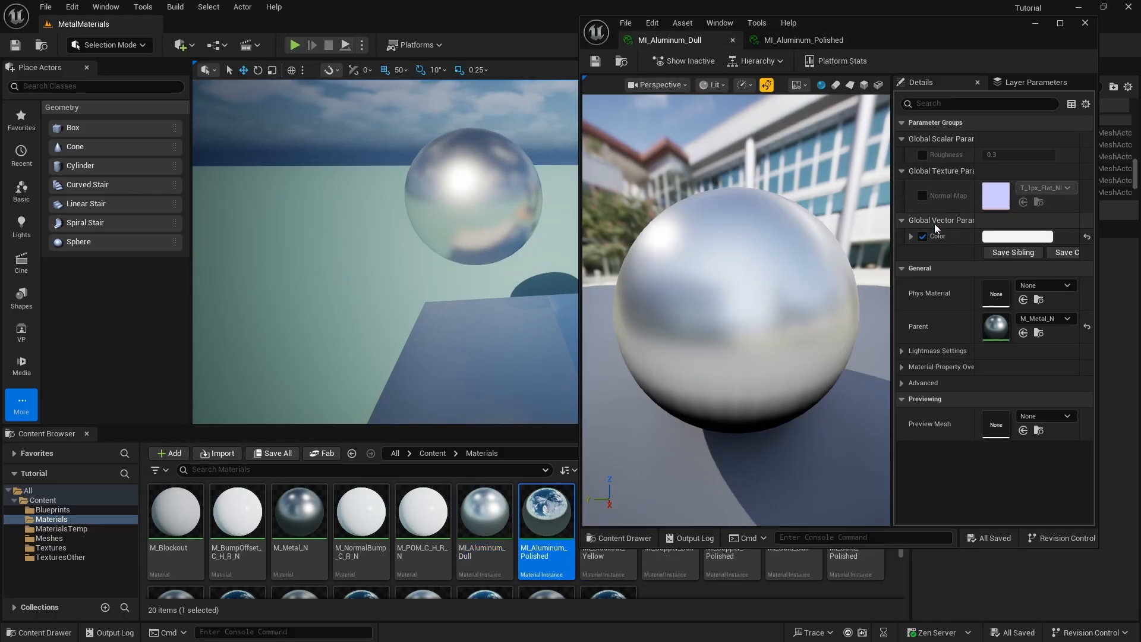
click(922, 196)
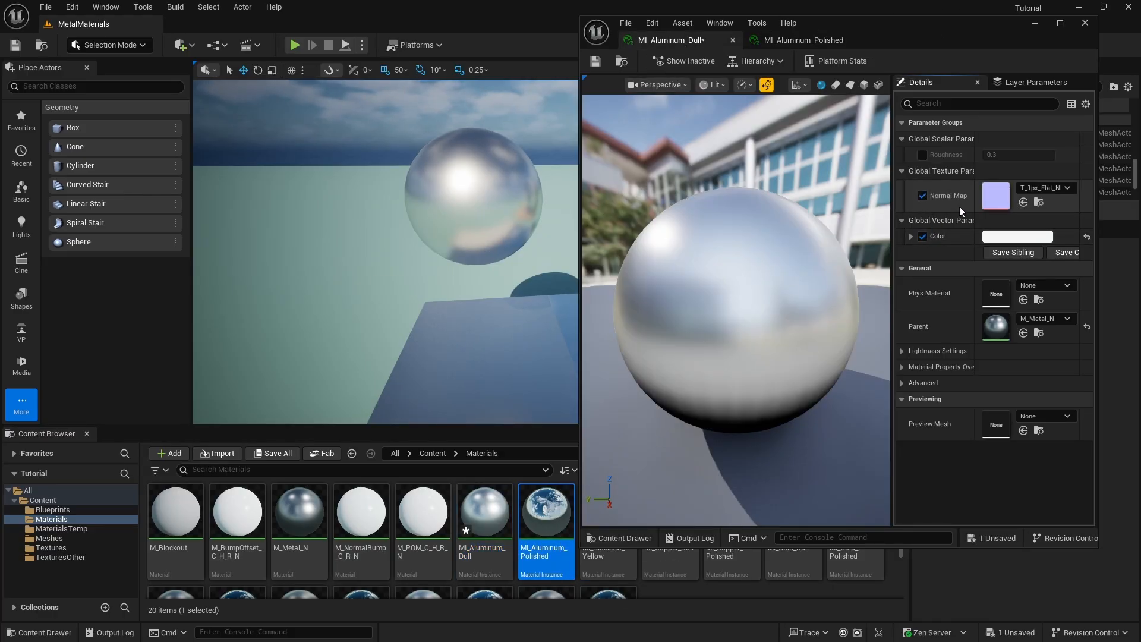
click(51, 548)
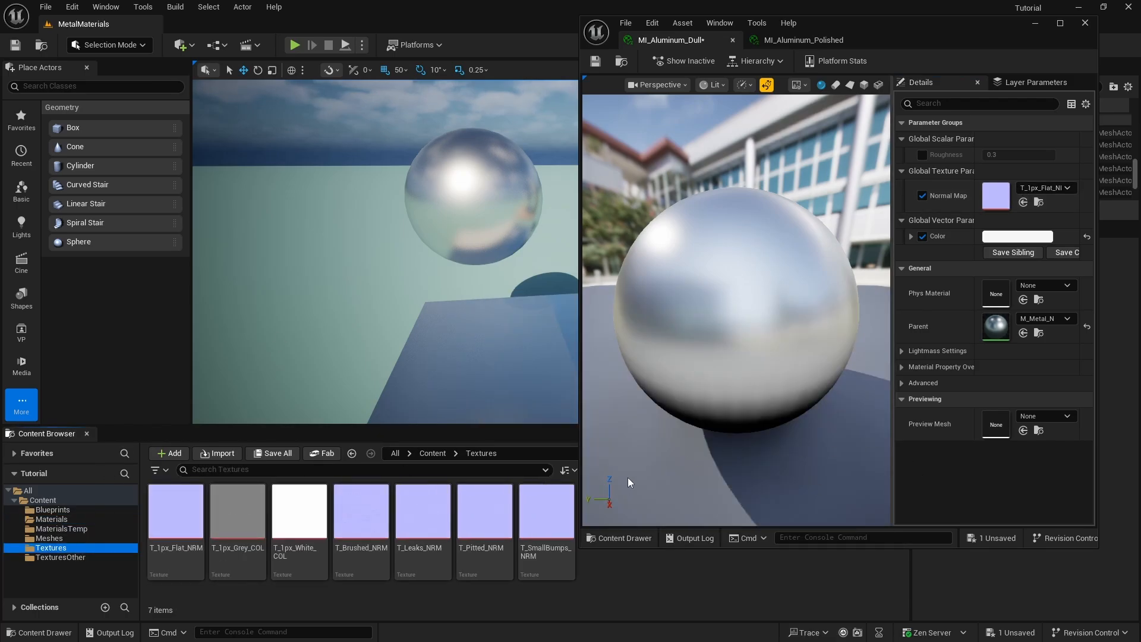
drag(484, 517, 998, 196)
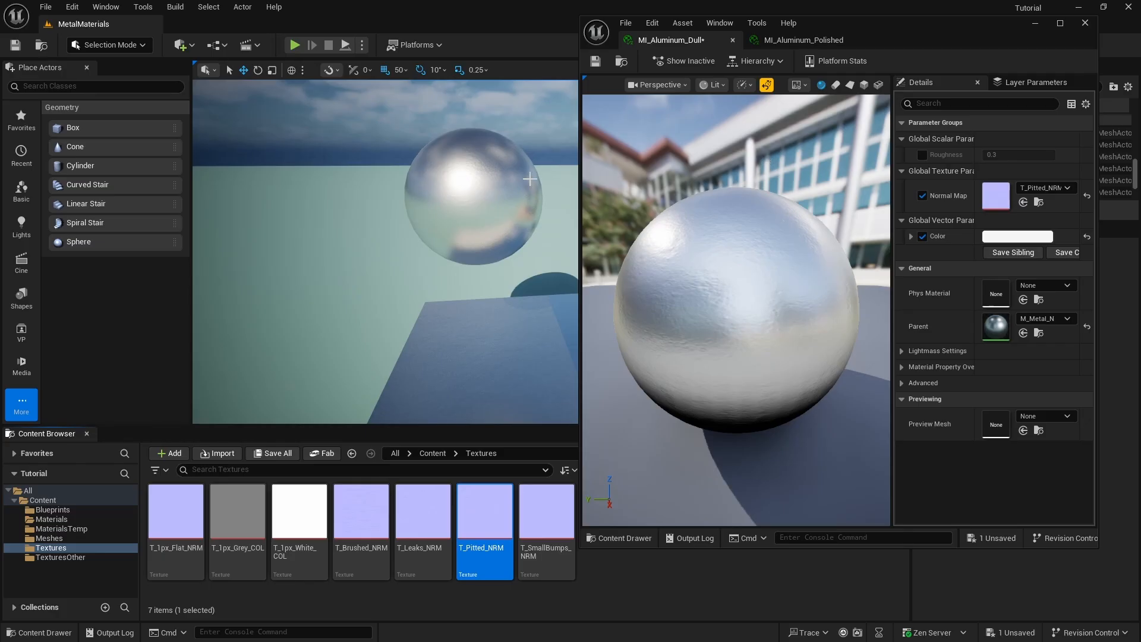
drag(533, 174, 612, 94)
click(595, 62)
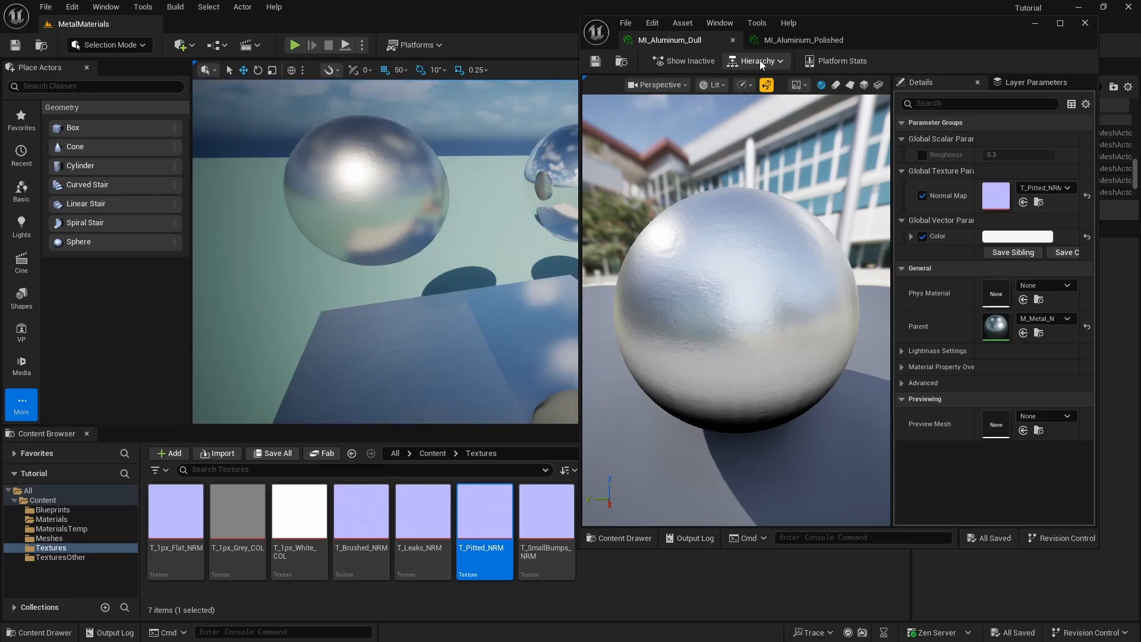
Step: Enable the Normal Map override on MI_Aluminum_Polished with T_Pitted_NRM, save the instance and close the material editor window
click(804, 40)
drag(484, 517, 923, 202)
click(922, 196)
drag(484, 524, 997, 191)
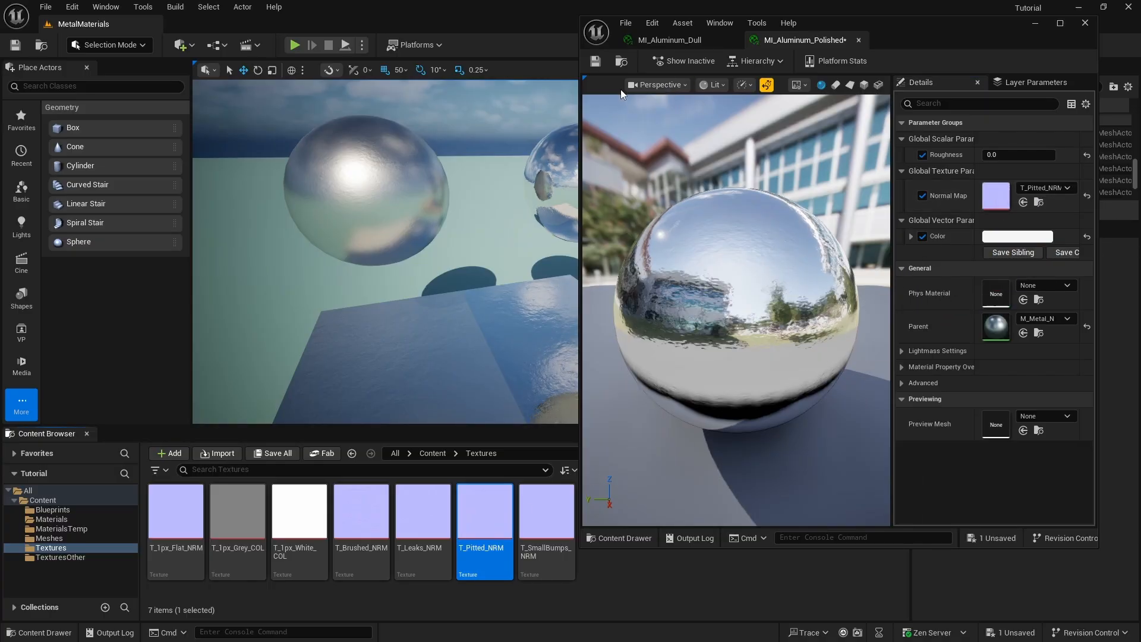
click(595, 60)
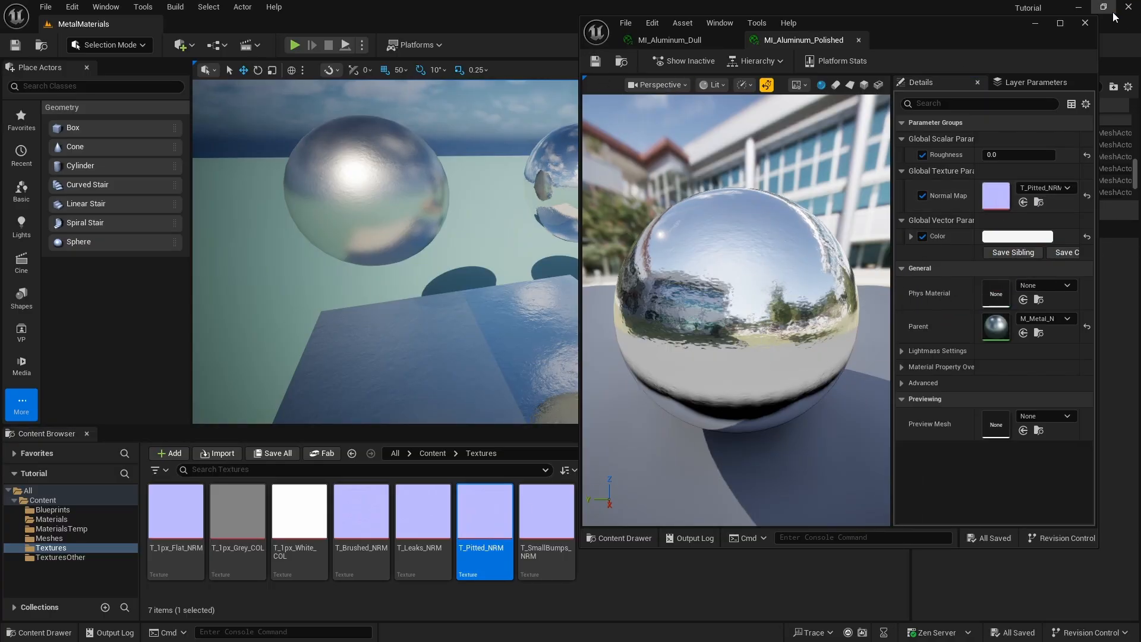
click(1085, 22)
Step: Save all assets and enlarge the level viewport to fullscreen with the aluminum objects in view
click(46, 6)
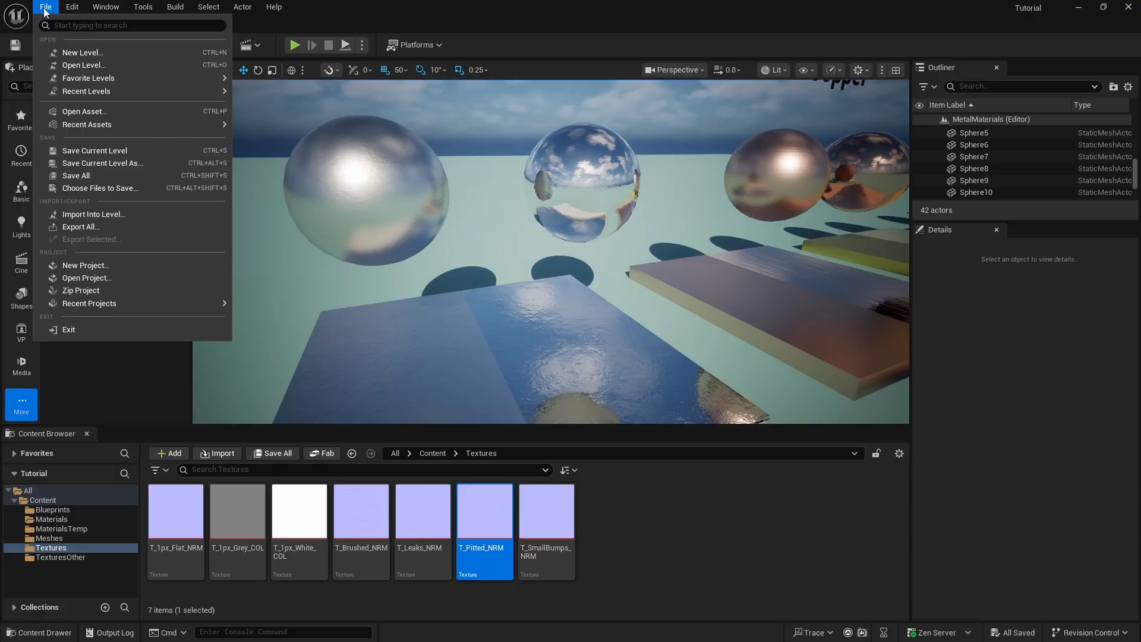
click(84, 177)
mouse_move(380, 226)
right_down()
mouse_move(393, 223)
mouse_move(392, 202)
mouse_move(364, 172)
mouse_move(357, 184)
mouse_move(380, 175)
mouse_move(378, 238)
mouse_move(392, 243)
mouse_move(384, 229)
right_up()
key(F11)
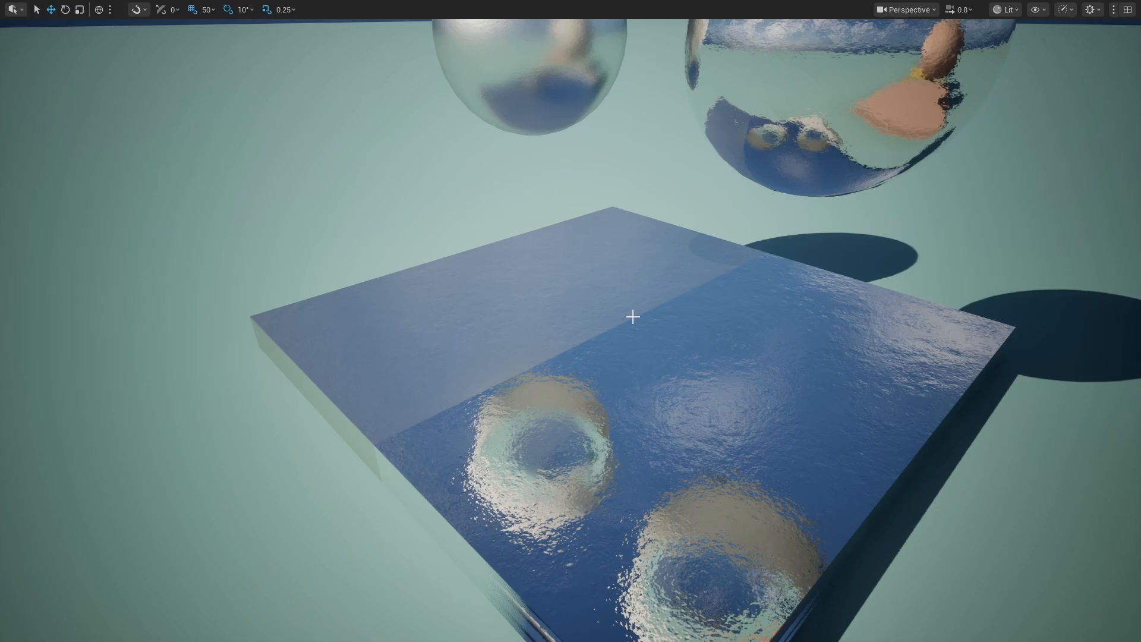
Step: Examine the normal map detail on the aluminum spheres and slab, followed by the copper and gold objects up close
right_drag(679, 330, 823, 332)
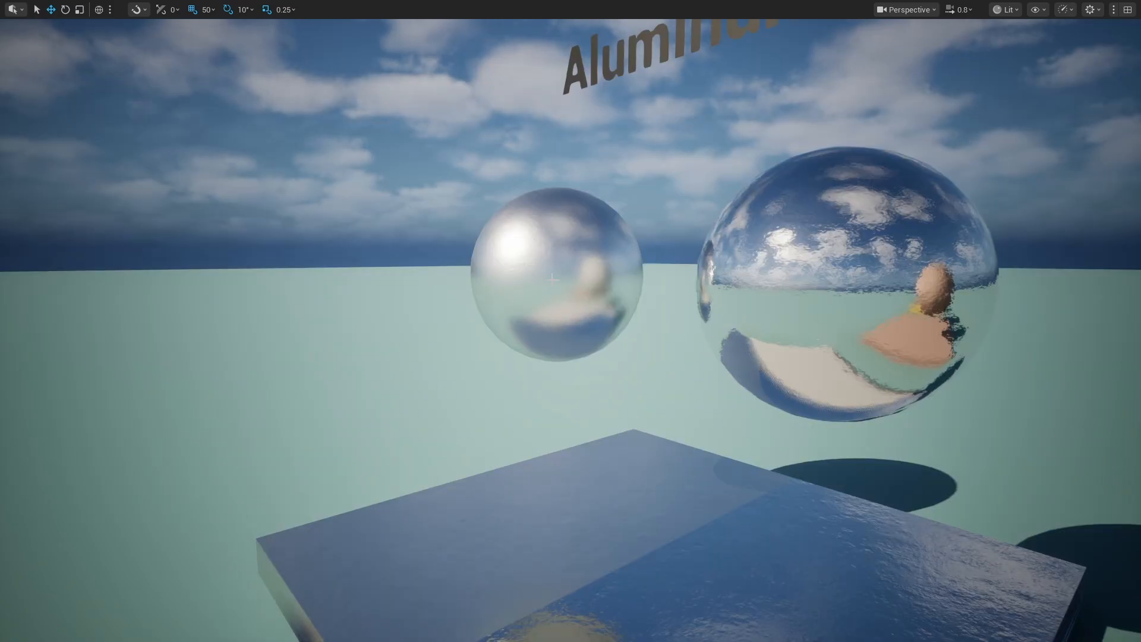
right_drag(552, 278, 535, 392)
right_drag(382, 224, 392, 190)
key(w)
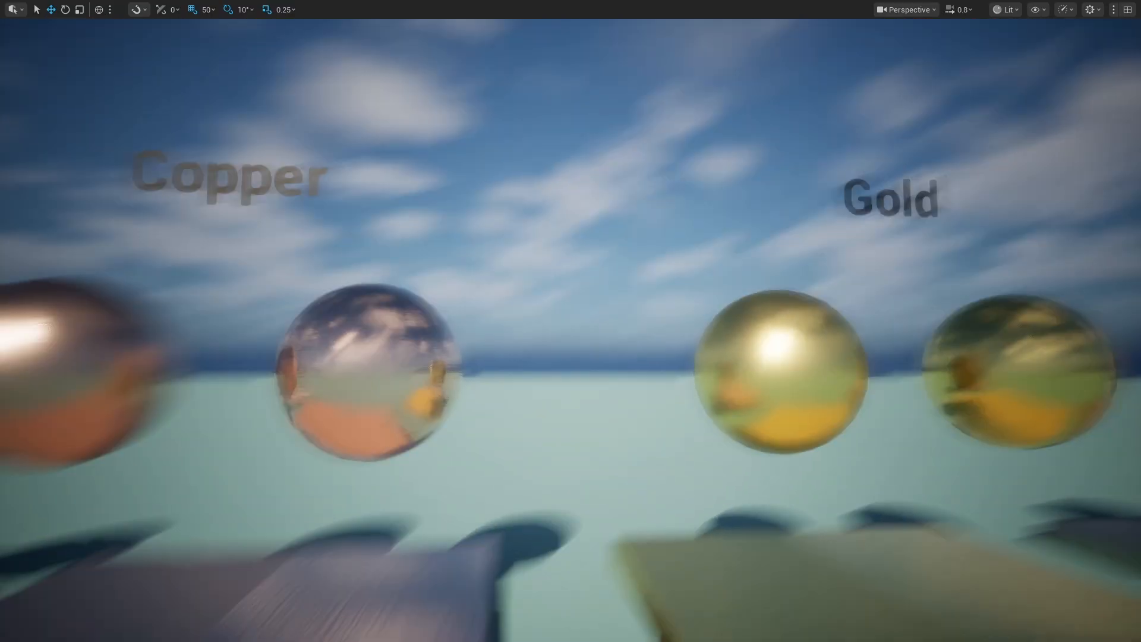
key(d)
key(d)
key(w)
right_drag(571, 321, 416, 333)
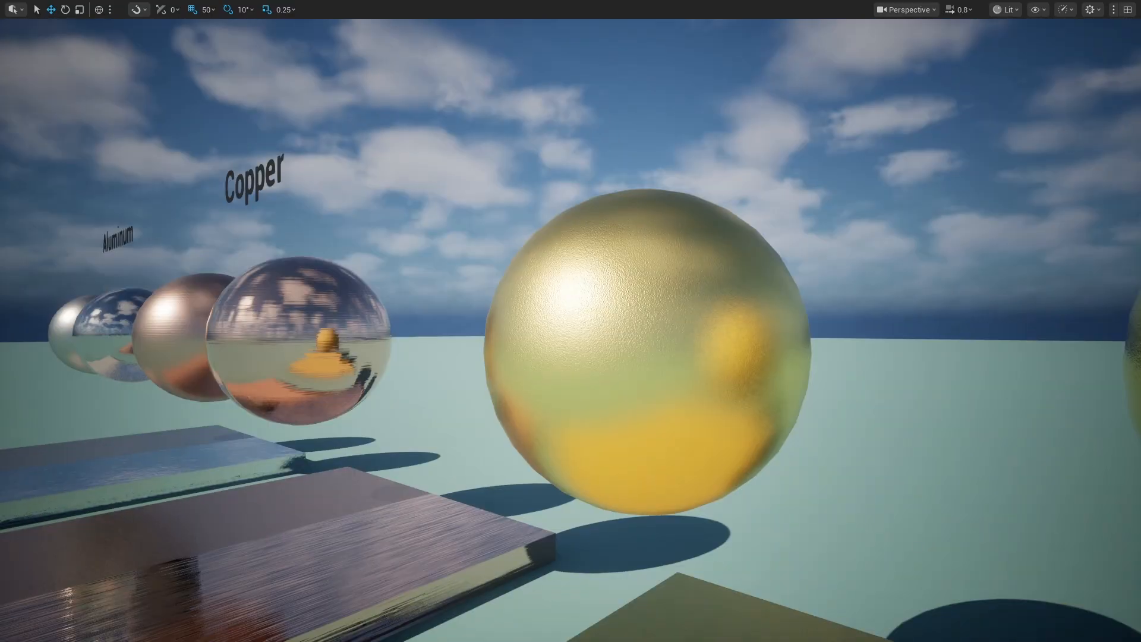
key(w)
right_drag(571, 321, 476, 423)
Step: Review the nickel, silver and stainless steel objects, and compare the whole row of metals from the aluminum end
key(s)
key(d)
key(w)
key(a)
key(d)
key(s)
key(d)
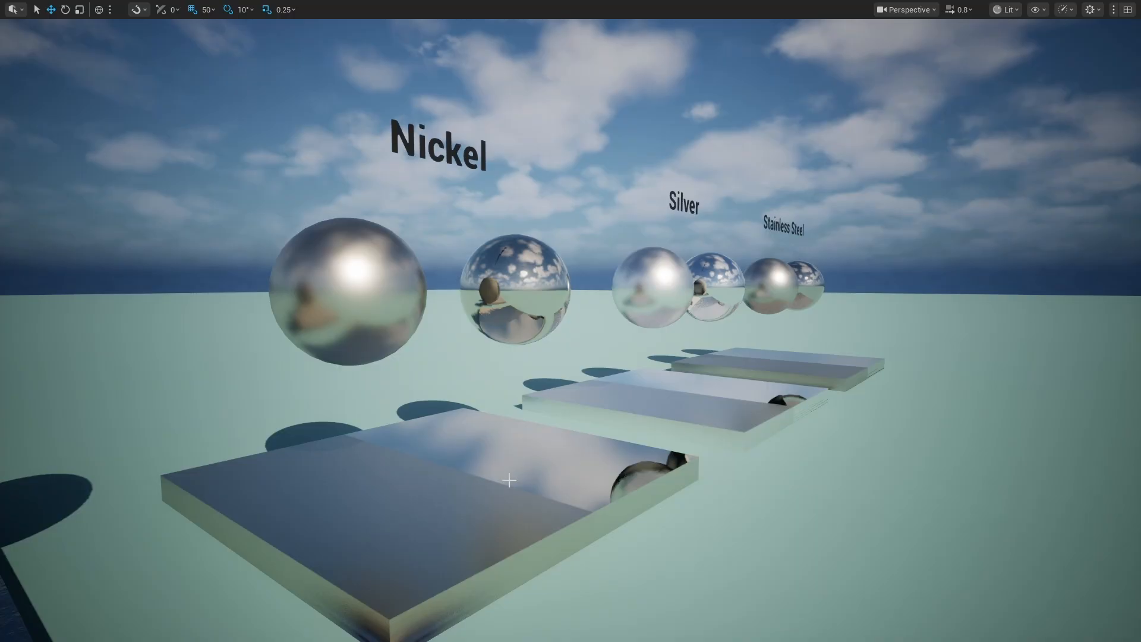
right_drag(843, 361, 802, 404)
key(w)
key(s)
key(w)
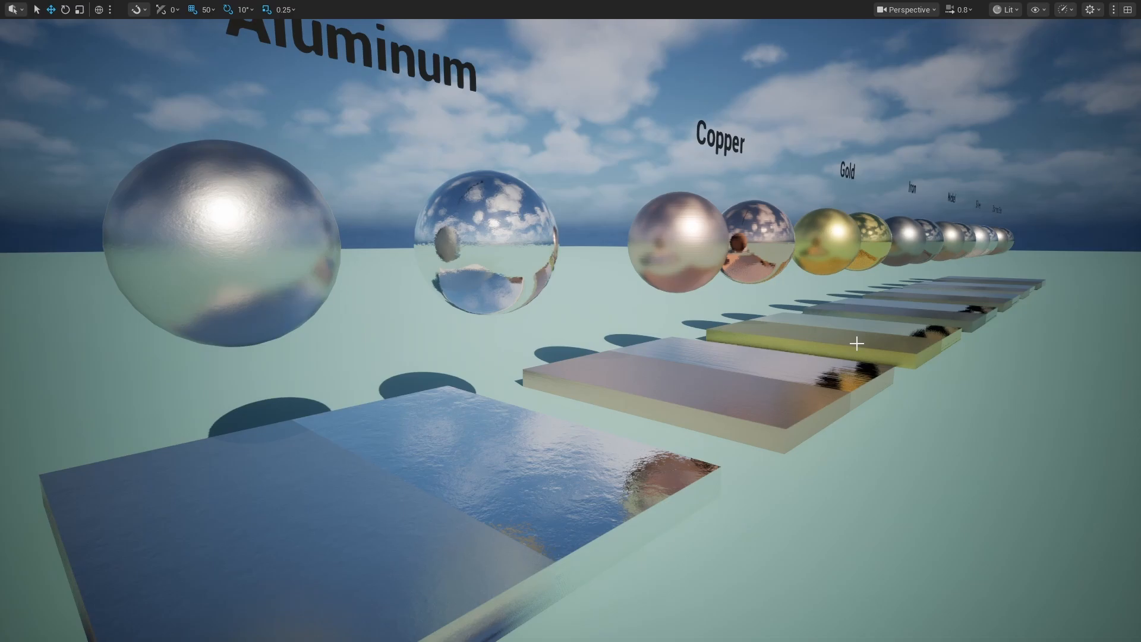